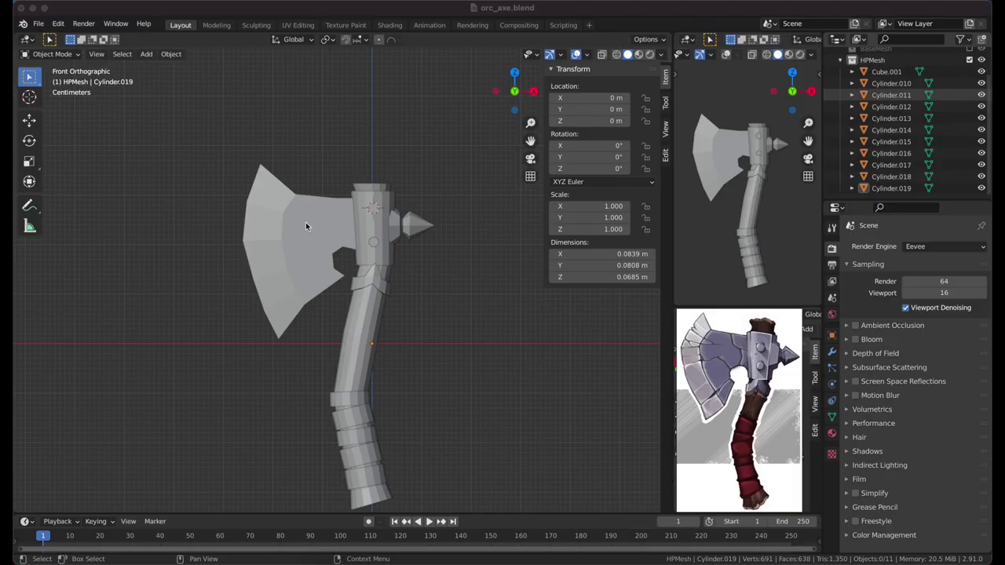
Step: Extrude the handle's top edge ring upward and scale it wider
key("shift+z")
key("e")
key("g")
left_click(407, 151)
key("s")
left_click(433, 181)
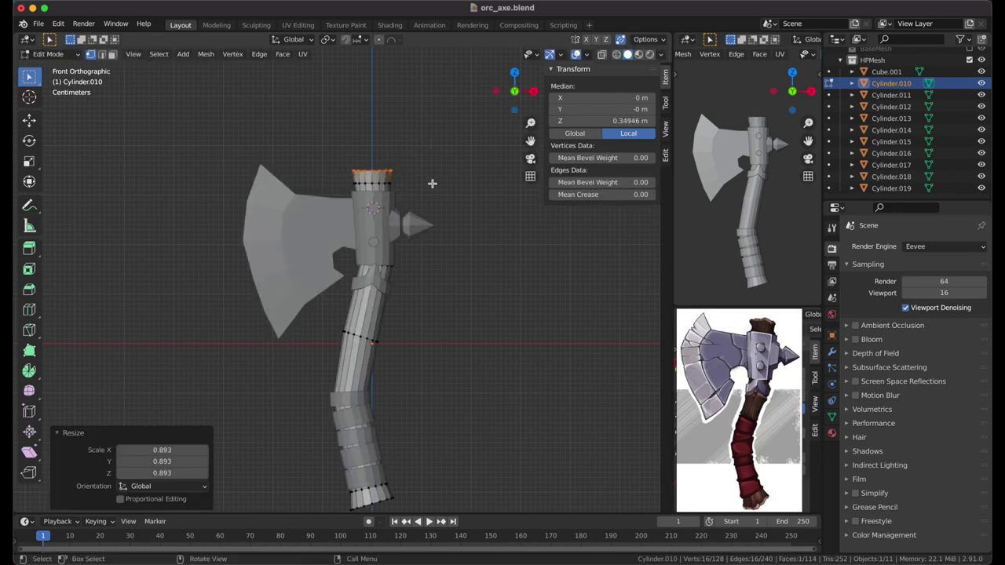
key("Tab")
Step: Reshape the blade's top edge by moving its vertices in X-ray Edit Mode
left_click(298, 222)
key("Tab")
key("shift+z")
left_click(292, 229)
key("g")
left_click(253, 130)
key("g")
left_click(271, 124)
key("g")
left_click(294, 169)
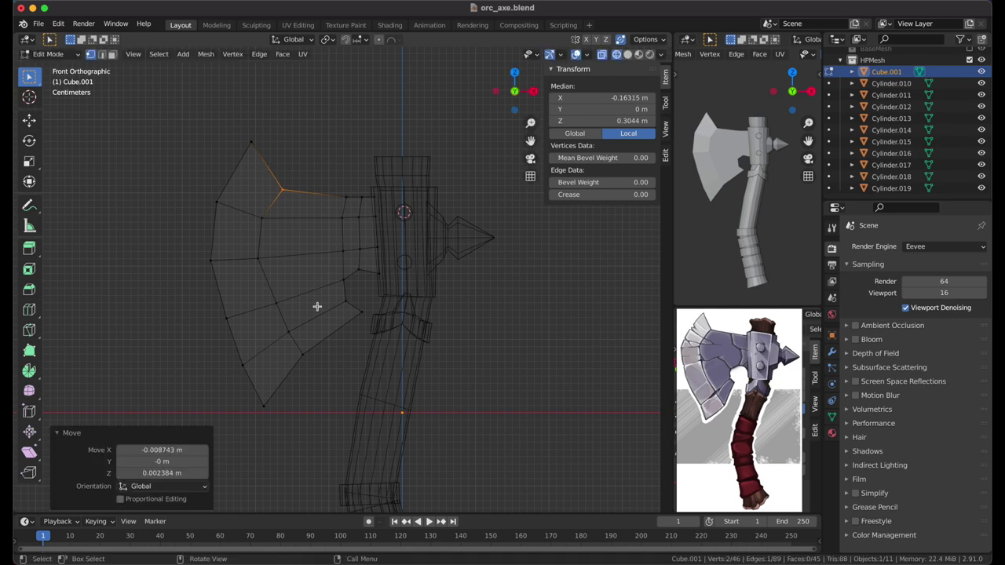
Step: Shift the blade's bottom tip left and rework its lower edge into a stepped outline
left_click(302, 355)
key("g")
left_click(264, 399)
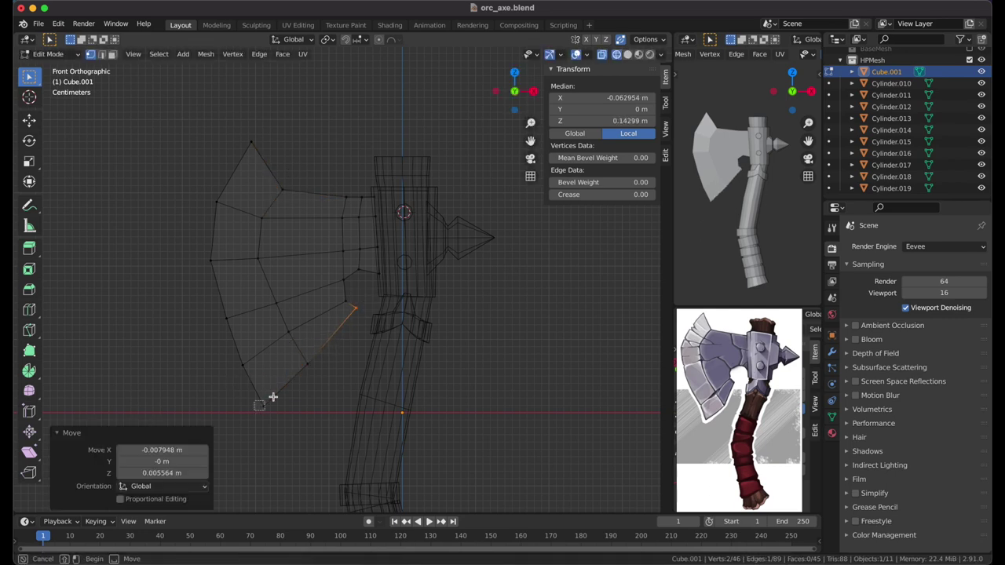
left_click(253, 404)
left_click(241, 365)
left_click(348, 299)
key("g")
left_click(267, 320)
left_click(287, 291)
key("g")
left_click(325, 341)
Step: Leave Edit Mode, return to solid shading and save the file
key("Tab")
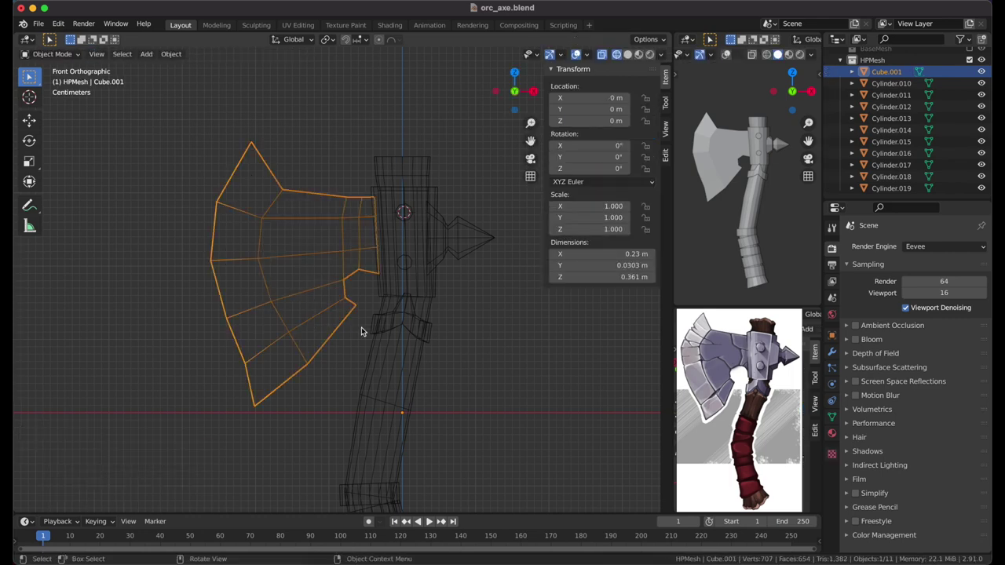
key("shift+z")
key("ctrl+s")
scroll(879, 82, "up", 1)
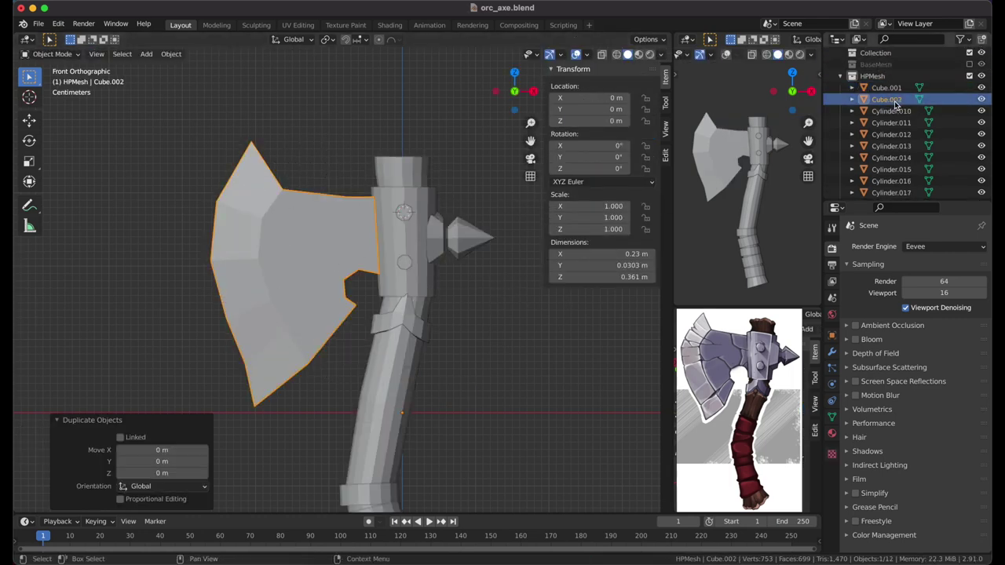
Step: Delete the old blade Cube from BaseMesh and hide that collection
scroll(884, 102, "up", 1)
left_click(880, 89)
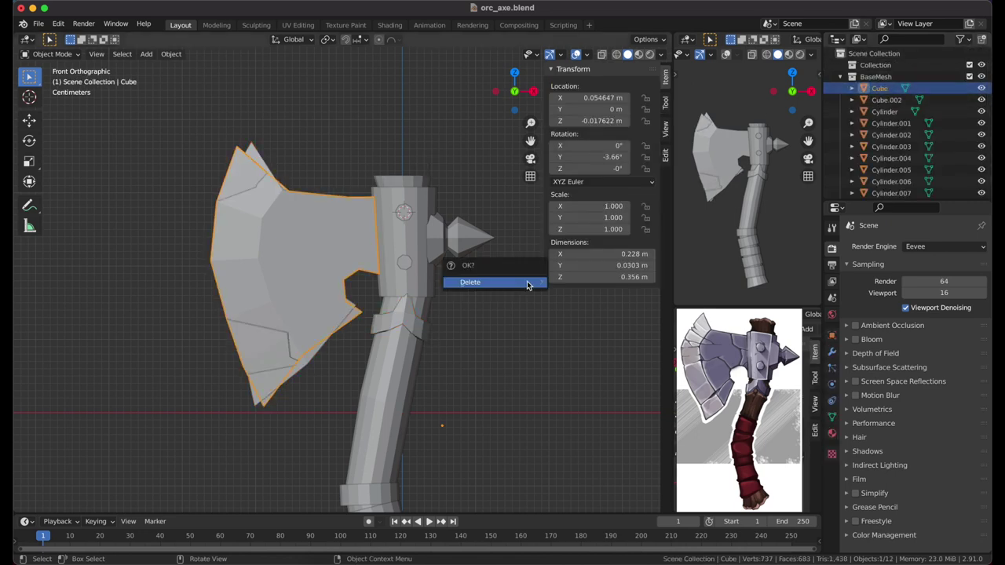
left_click(528, 283)
left_click(888, 89)
left_click(847, 80)
Step: Delete the leftover Cylinder handle copy from the base mesh
key("shift+d")
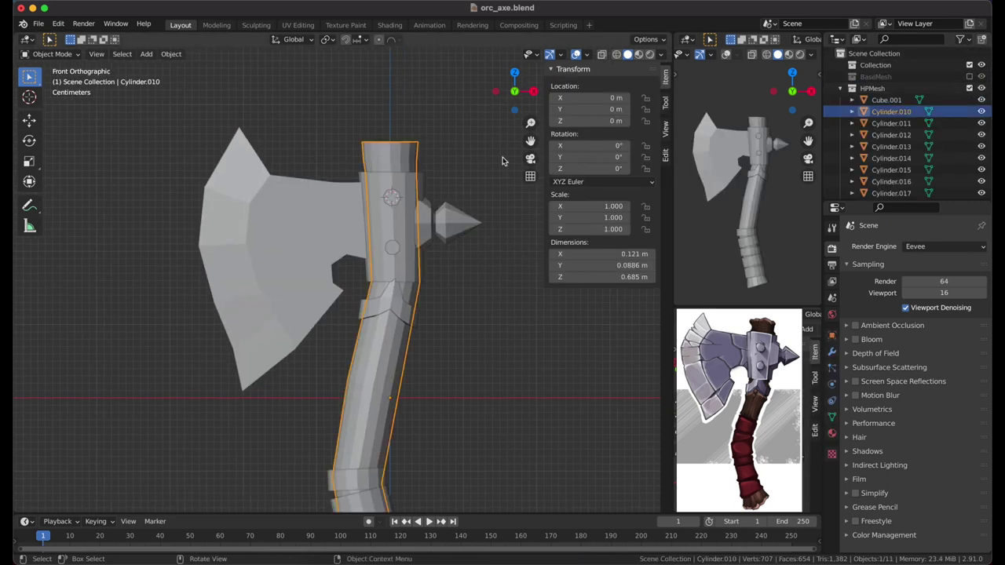
right_click(500, 334)
left_click(482, 199)
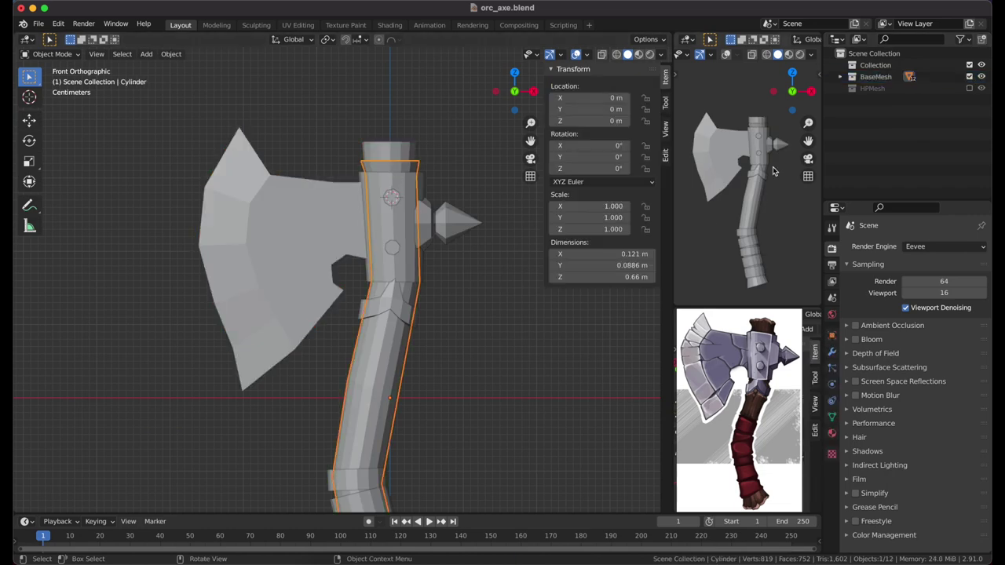
key("Delete")
left_click(899, 178)
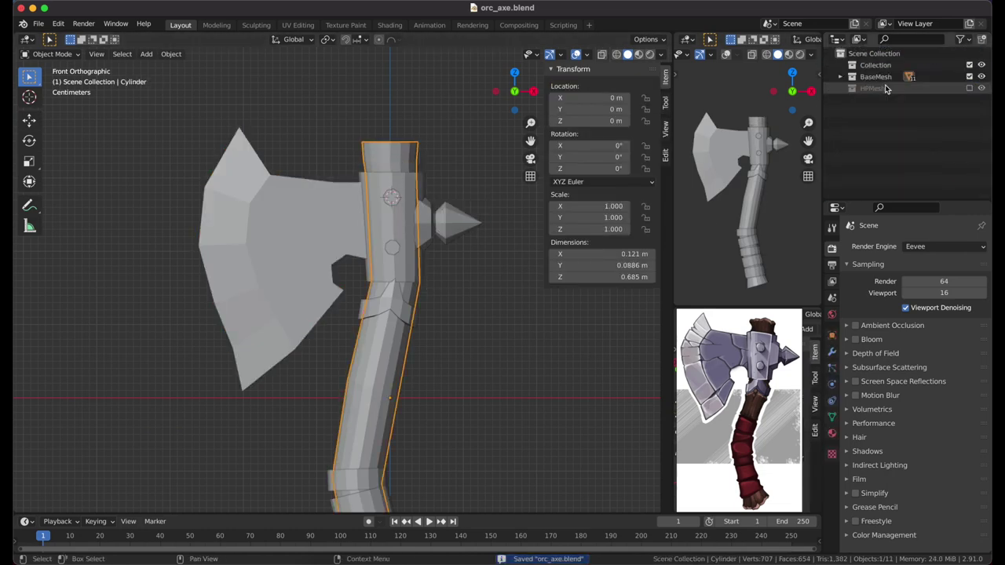
Step: Select the blade Cube.001, check it in perspective, and save the file
left_click(309, 197)
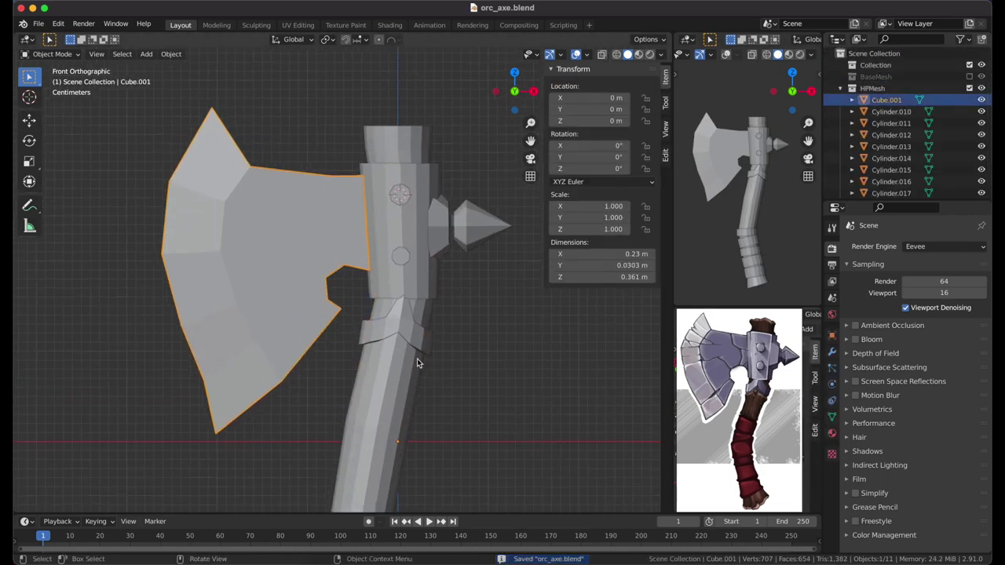
scroll(417, 363, "down", 5, "shift")
scroll(417, 363, "up", 5, "shift")
scroll(417, 363, "down", 5, "shift")
middle_click_drag(417, 363, 393, 293)
left_click(392, 293)
scroll(431, 183, "up", 5, "shift")
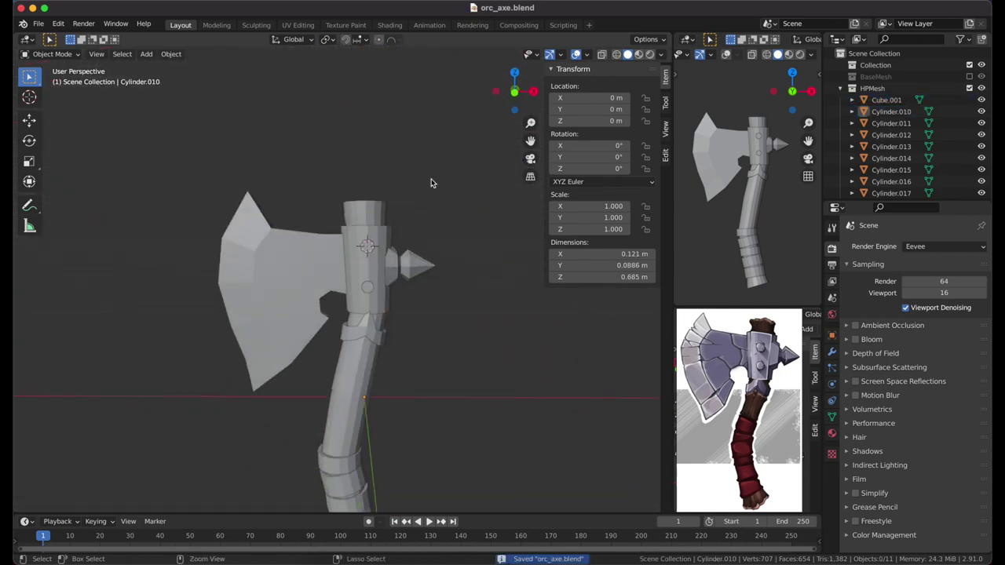
scroll(430, 183, "down", 2, "shift")
key("ctrl+s")
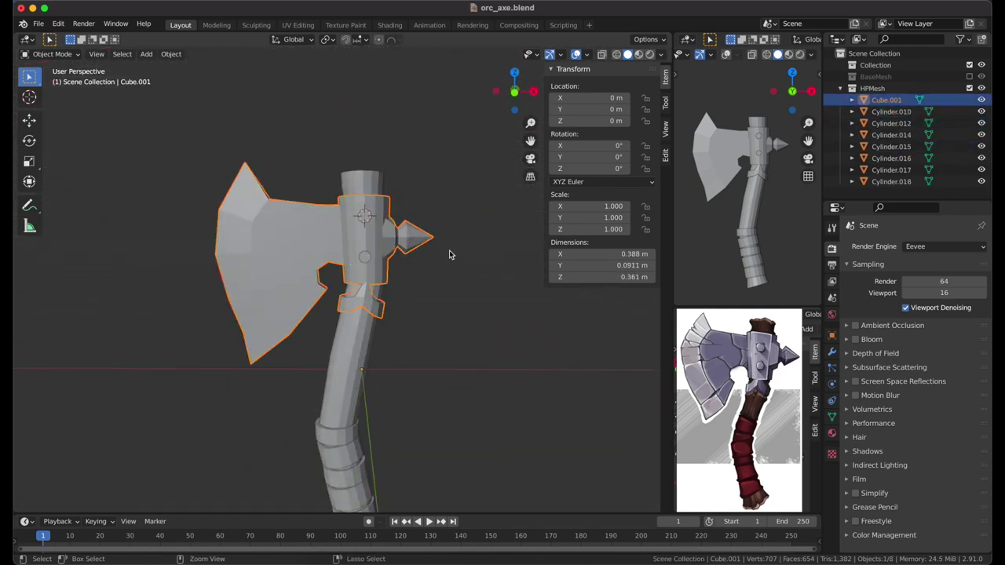
Step: Switch to the Sculpting workspace with the blade selected
scroll(434, 188, "right", 3)
scroll(386, 314, "left", 3)
scroll(386, 314, "up", 2, "ctrl")
left_click(256, 24)
scroll(785, 91, "up", 2)
scroll(785, 91, "up", 2)
scroll(785, 91, "up", 2)
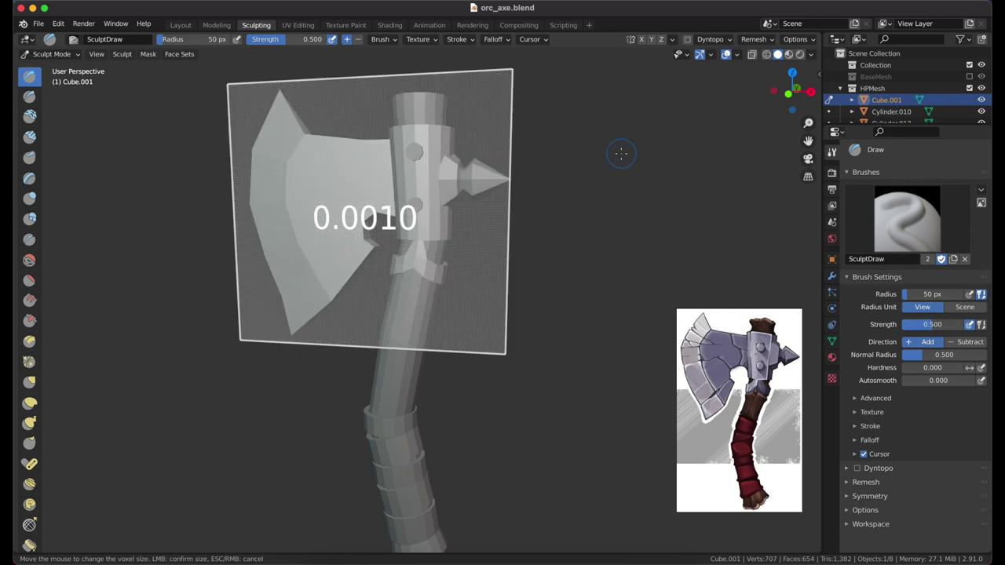
Step: Voxel-remesh Cube.001 at 0.0010 and resize the brush radius
left_click(620, 152)
scroll(424, 183, "up", 3)
mouse_move(332, 206)
middle_mouse_down()
mouse_move(374, 218)
mouse_move(225, 272)
mouse_move(316, 289)
mouse_move(407, 211)
middle_mouse_up()
key("f")
left_click(377, 231)
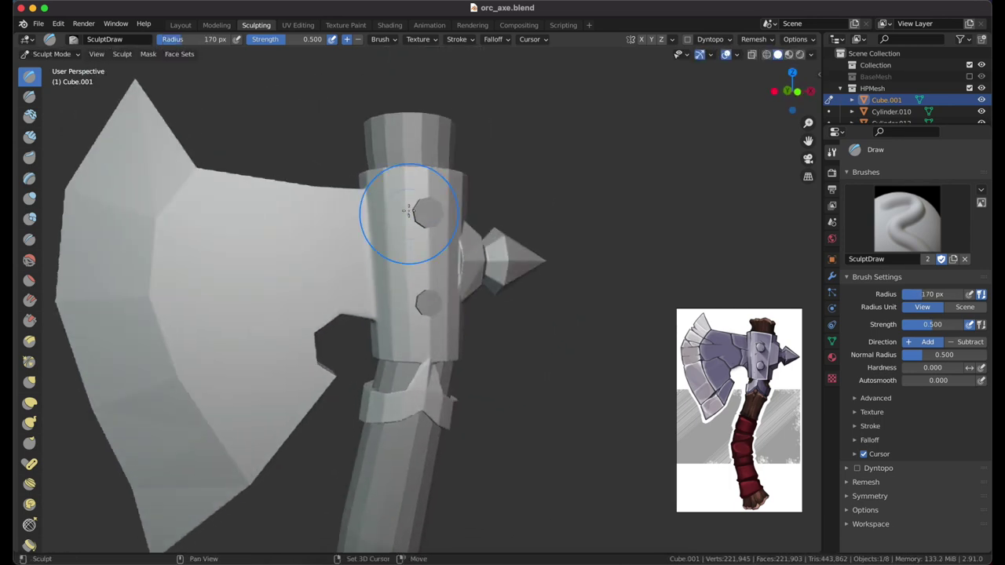
scroll(434, 284, "up", 3)
middle_click_drag(404, 280, 347, 239)
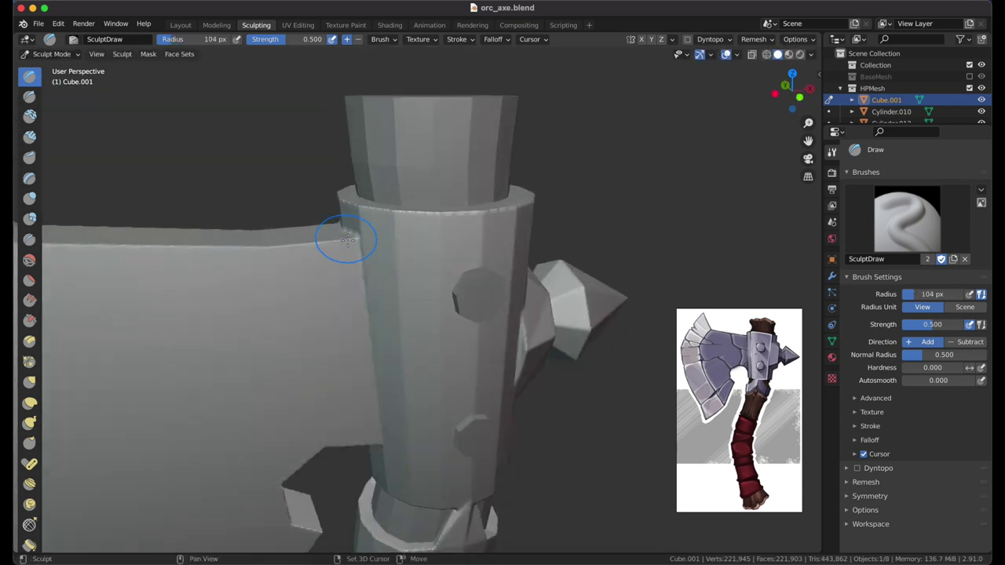
mouse_move(376, 444)
middle_mouse_down()
mouse_move(365, 261)
mouse_move(461, 246)
middle_mouse_up()
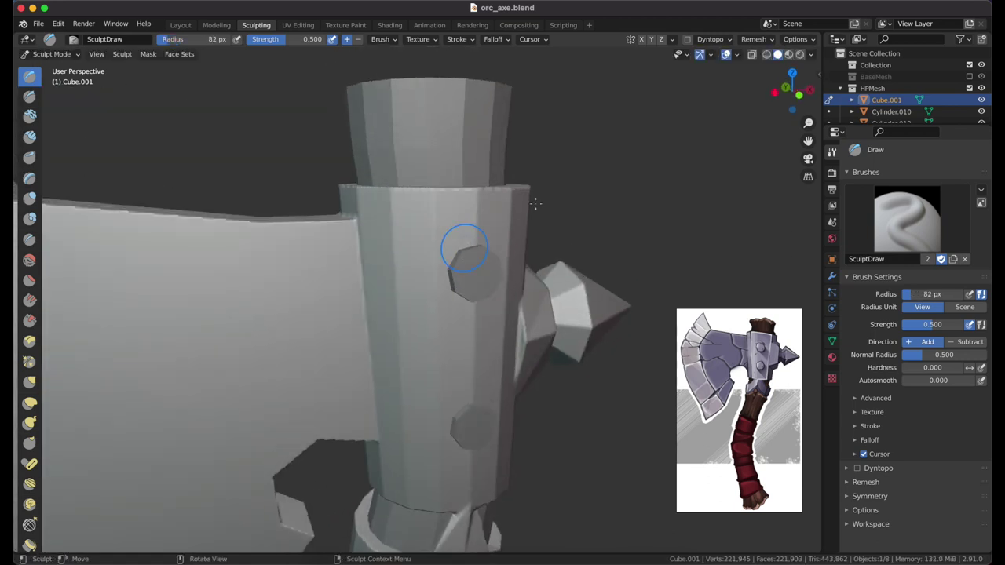
Step: Enable Y-axis mirror symmetry and zoom in on the collar block
left_click(674, 40)
left_click(651, 39)
mouse_move(471, 299)
middle_mouse_down()
mouse_move(448, 320)
mouse_move(393, 270)
mouse_move(392, 408)
mouse_move(415, 232)
middle_mouse_up()
middle_click_drag(355, 172, 371, 346)
middle_click_drag(335, 281, 367, 275)
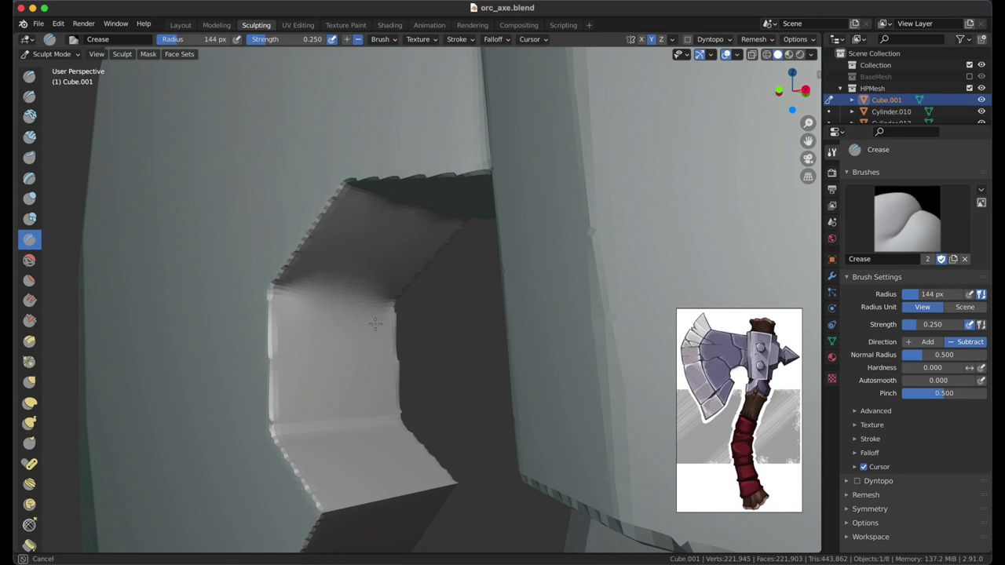
Step: Set the Mask brush to strength 1.0 and paint strokes onto the notch wall
scroll(374, 323, "up", 3)
key("m")
middle_click_drag(472, 272, 332, 276)
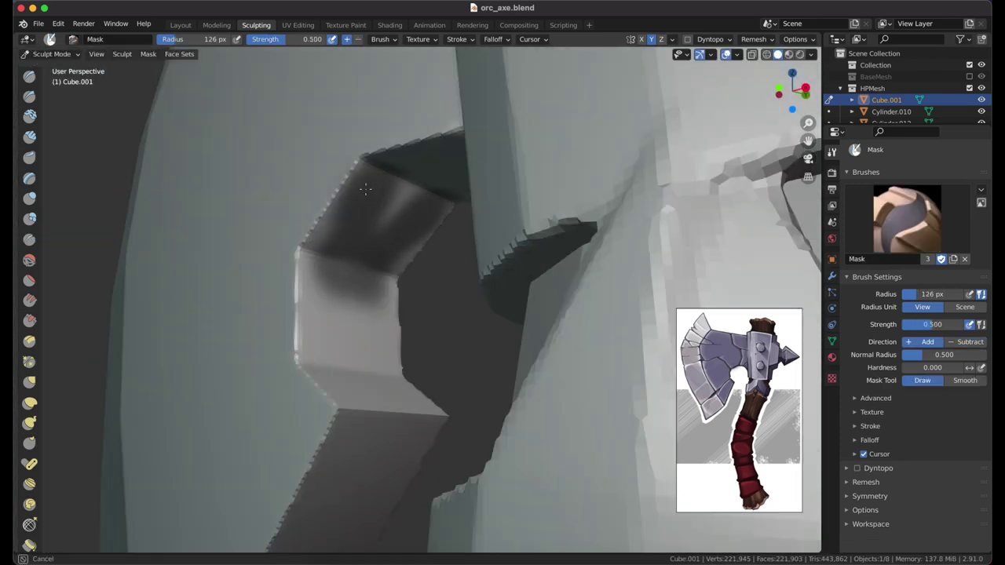
left_click(362, 236)
middle_click_drag(355, 320, 453, 238)
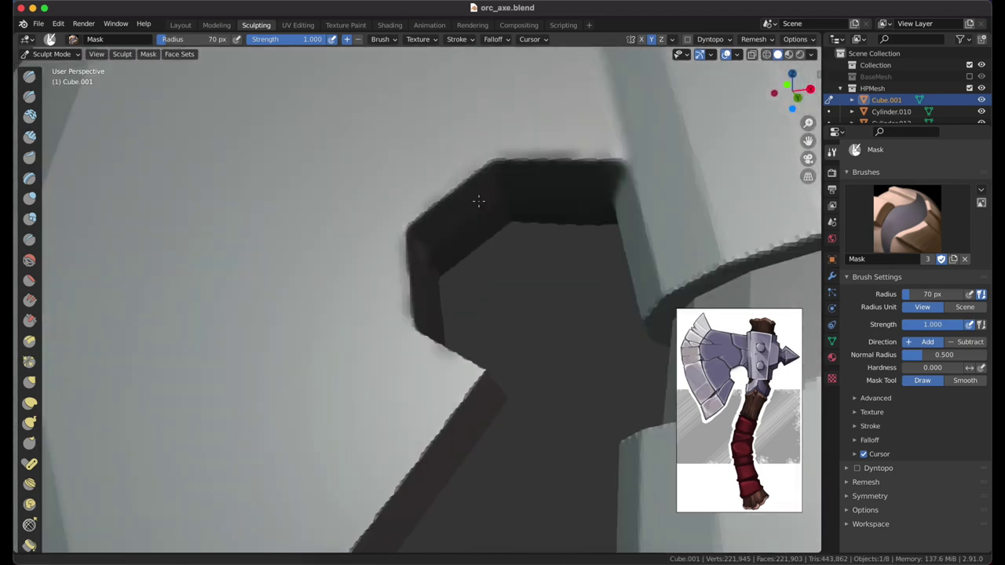
mouse_move(420, 277)
middle_mouse_down()
mouse_move(408, 261)
mouse_move(428, 397)
mouse_move(444, 187)
middle_mouse_up()
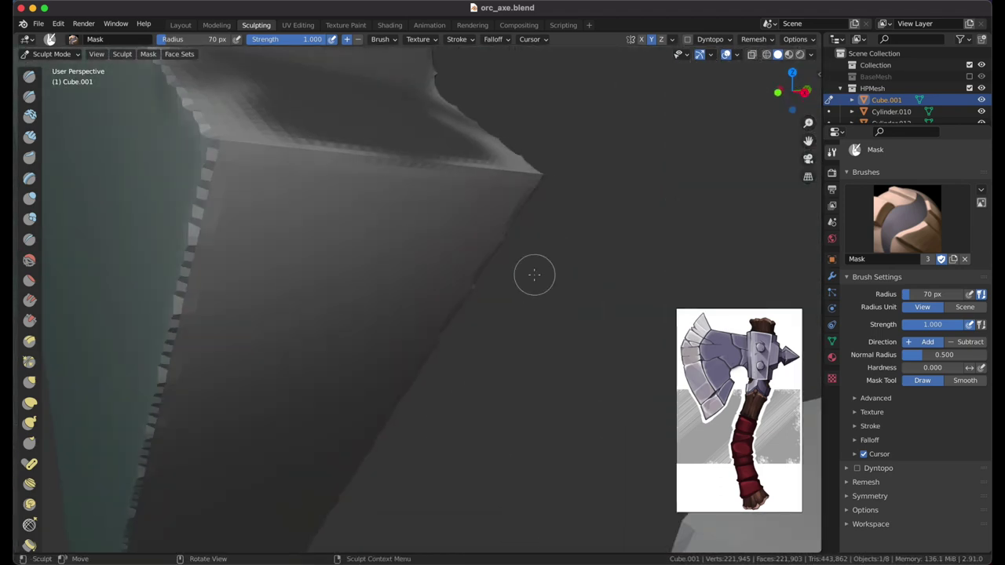
middle_click_drag(534, 274, 199, 296)
middle_click_drag(447, 273, 439, 126)
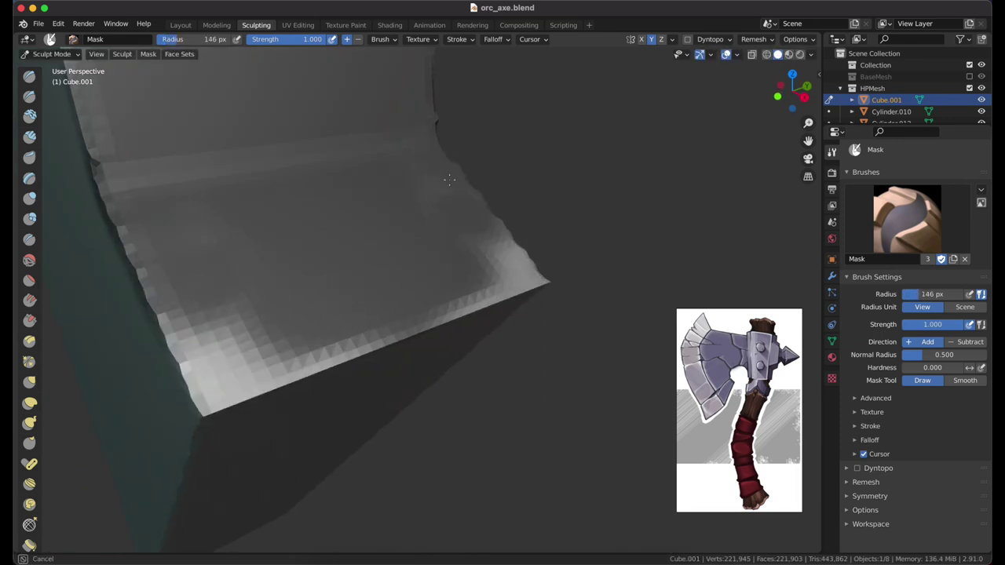
mouse_move(392, 256)
middle_mouse_down()
mouse_move(505, 310)
mouse_move(424, 179)
mouse_move(316, 151)
middle_mouse_up()
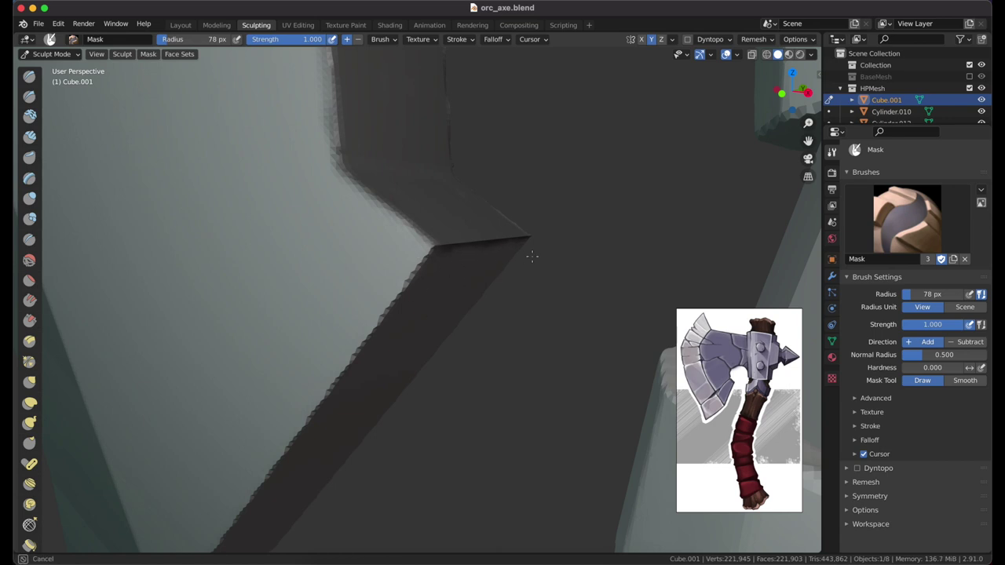
mouse_move(475, 263)
middle_mouse_down()
mouse_move(427, 299)
mouse_move(481, 132)
middle_mouse_up()
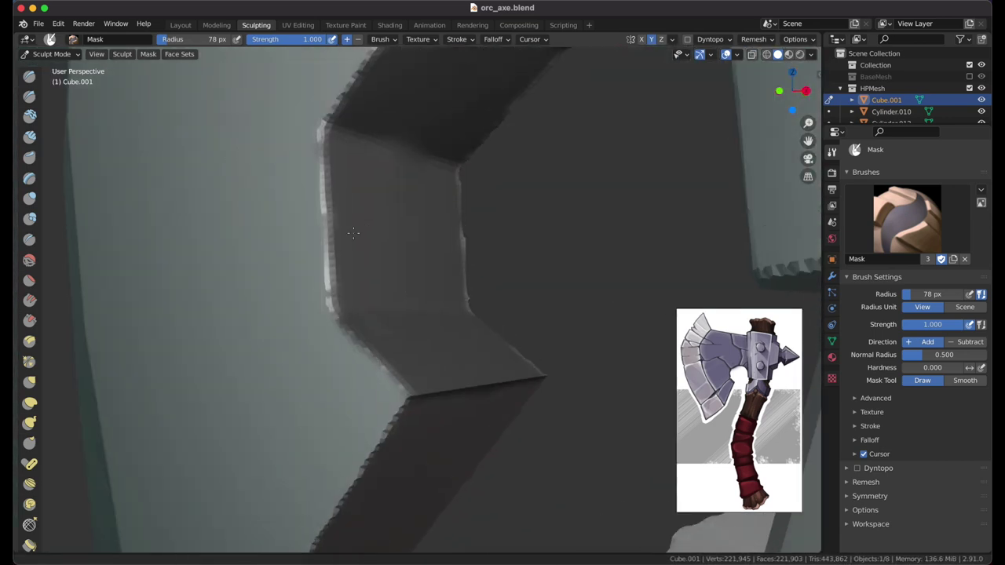
middle_click_drag(528, 343, 440, 259)
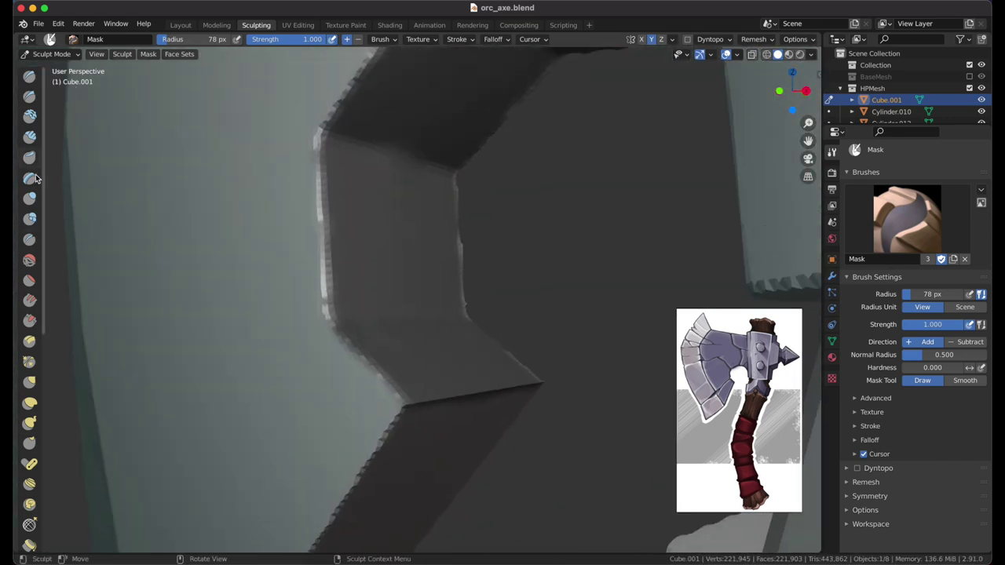
left_click_drag(339, 267, 418, 309)
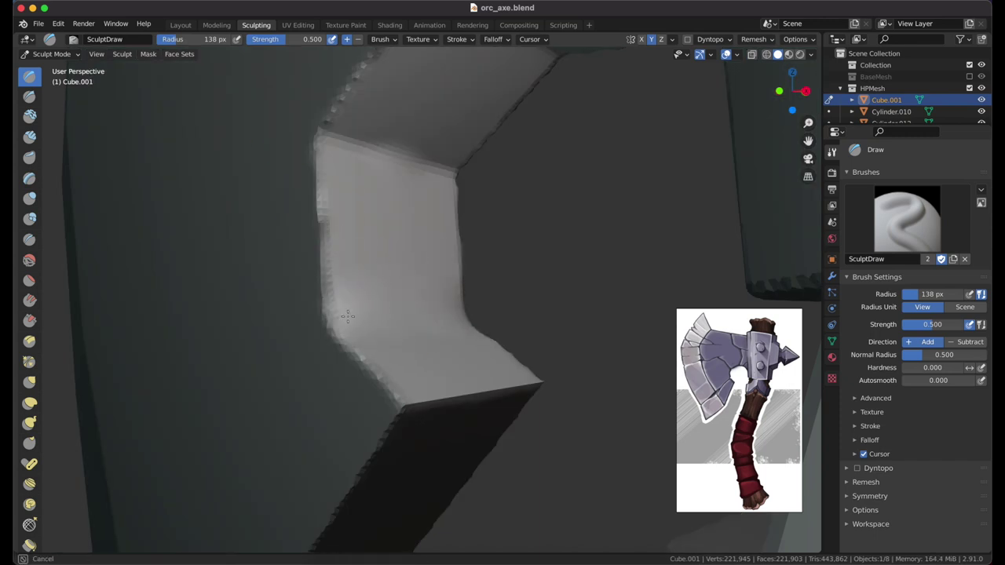
middle_click_drag(348, 315, 437, 224)
Step: Pull the notch's edge into a rounder cut with the Grab brush
key("g")
mouse_move(505, 298)
middle_mouse_down()
mouse_move(437, 315)
mouse_move(483, 271)
mouse_move(415, 262)
middle_mouse_up()
left_click_drag(529, 190, 662, 213)
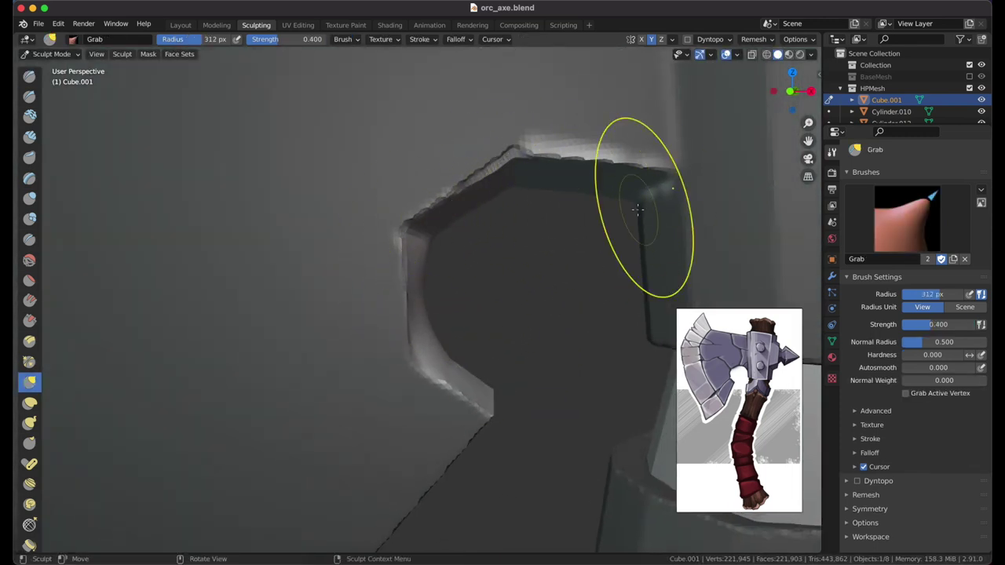
mouse_move(651, 212)
middle_mouse_down()
mouse_move(453, 230)
mouse_move(359, 291)
mouse_move(404, 281)
mouse_move(380, 301)
middle_mouse_up()
middle_click_drag(438, 253, 319, 328)
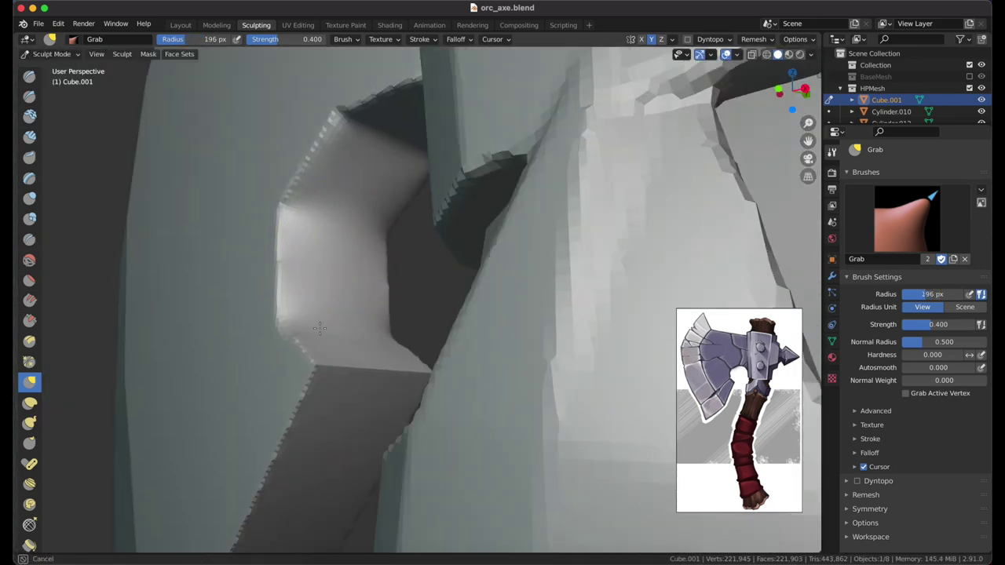
middle_click_drag(307, 233, 631, 152)
mouse_move(515, 332)
middle_mouse_down()
mouse_move(539, 265)
mouse_move(416, 280)
mouse_move(450, 167)
middle_mouse_up()
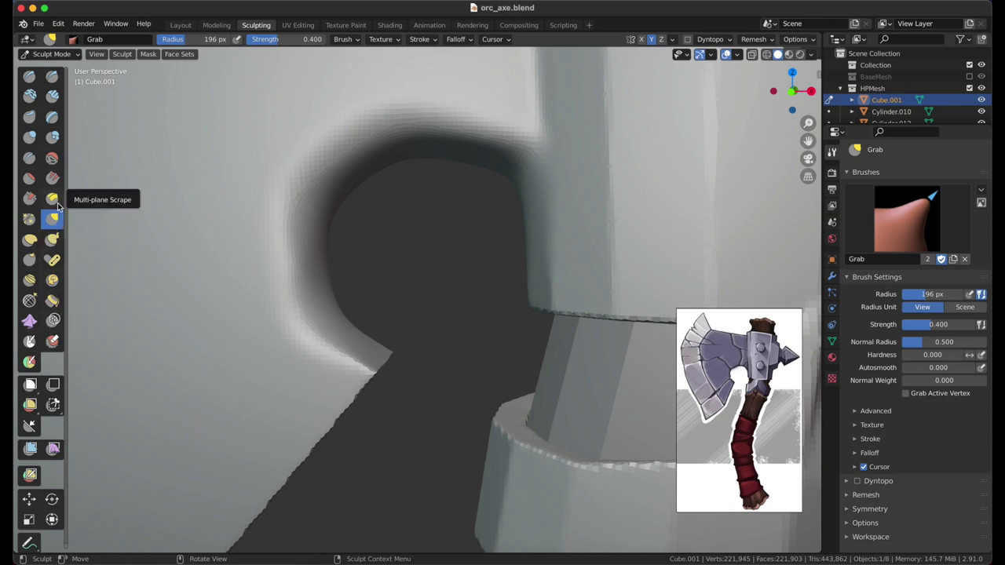
Step: Scrape and flatten the notch rim with Multi-plane Scrape and Flatten/Contrast brushes
left_click(52, 198)
middle_click_drag(366, 258, 460, 404)
middle_click_drag(527, 209, 420, 382)
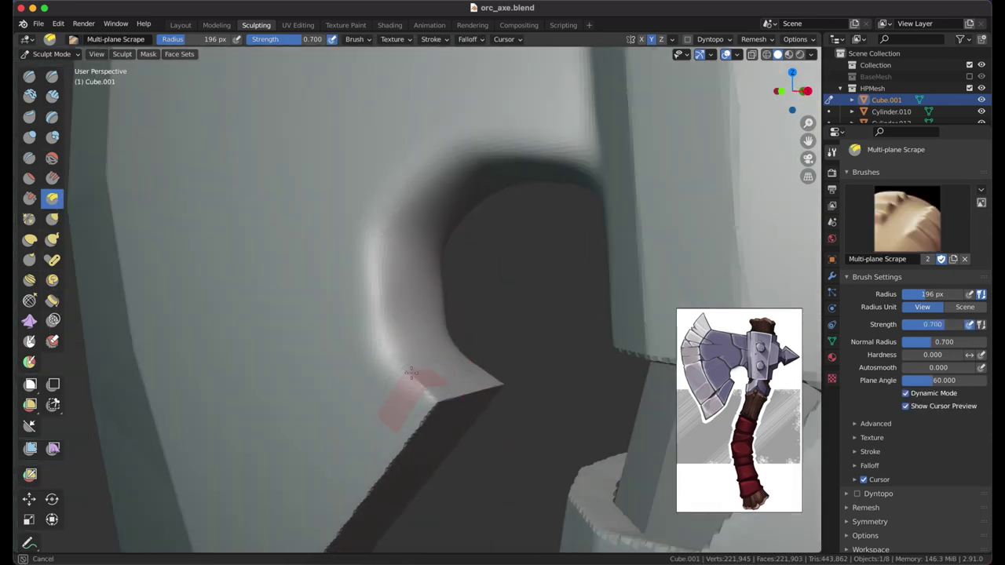
middle_click_drag(382, 224, 526, 317)
left_click(29, 178)
middle_click_drag(395, 310, 465, 385)
middle_click_drag(442, 259, 421, 256)
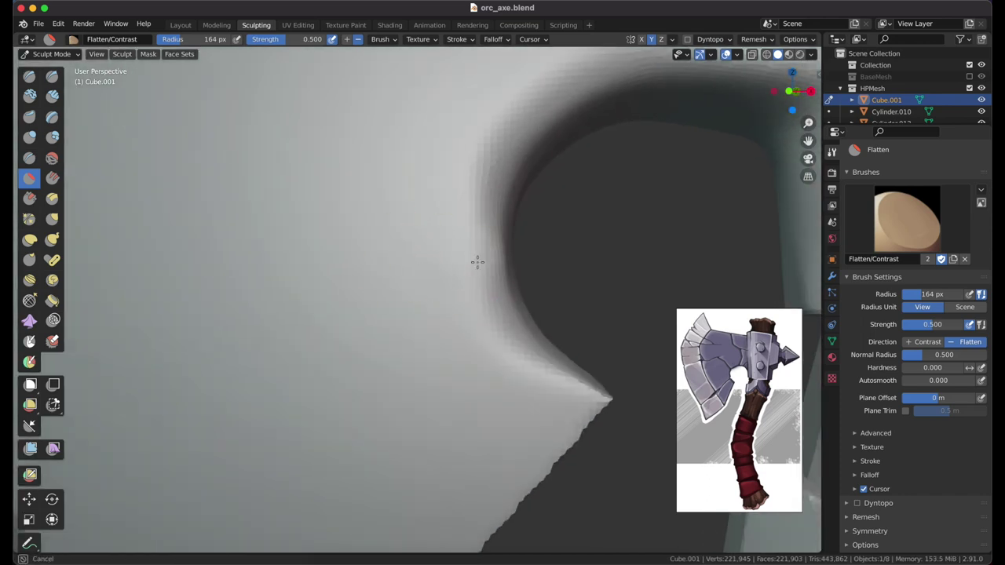
middle_click_drag(599, 303, 487, 330)
Step: Make another Multi-plane Scrape pass around the notch rim, then flatten it
left_click(51, 199)
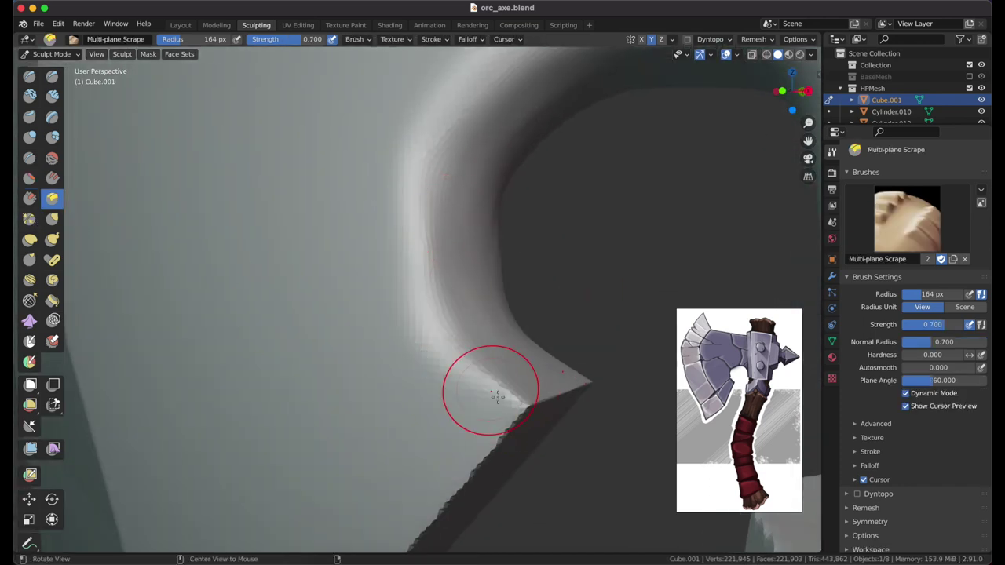
middle_click_drag(429, 216, 536, 324)
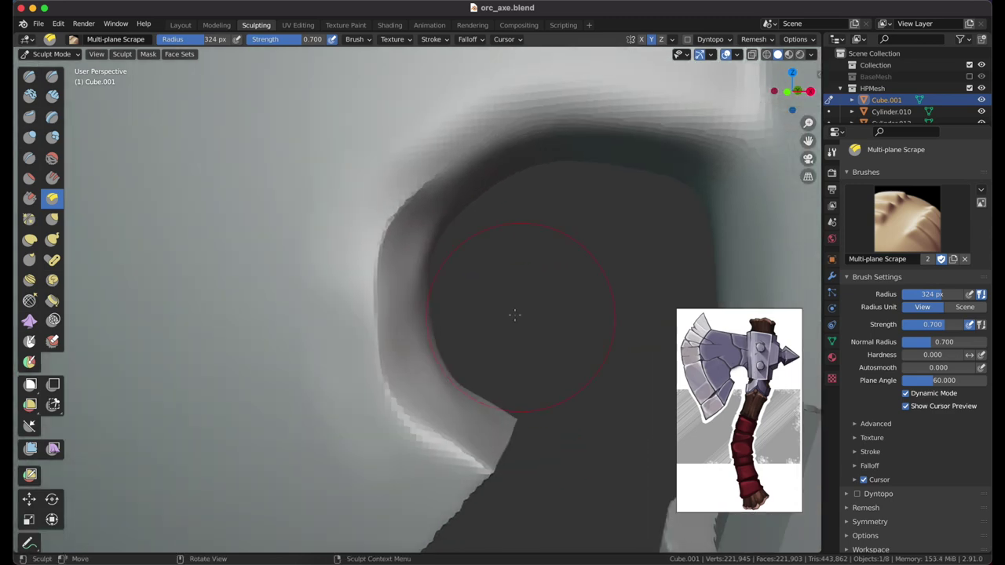
middle_click_drag(576, 126, 565, 197)
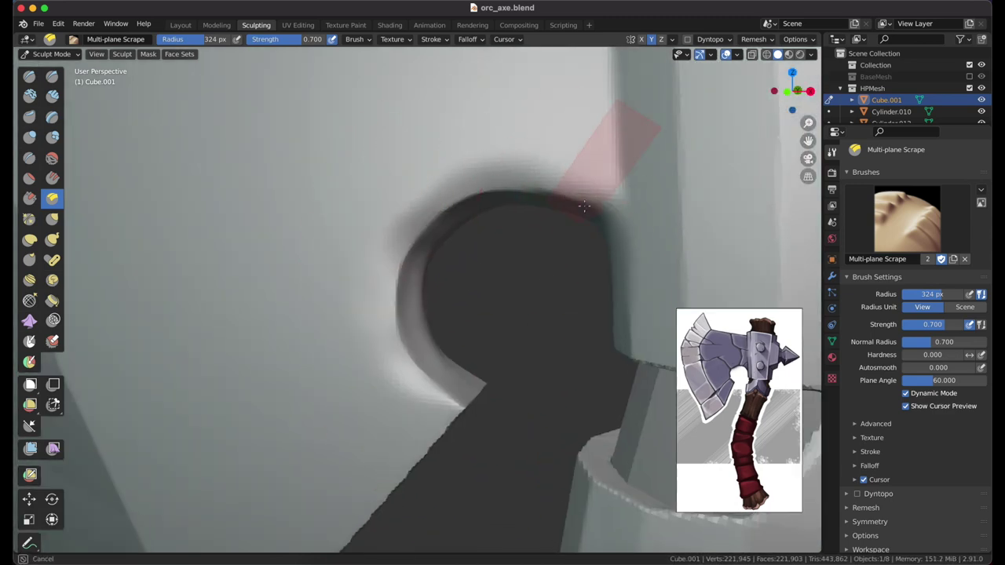
mouse_move(570, 298)
middle_mouse_down()
mouse_move(549, 202)
mouse_move(572, 291)
mouse_move(433, 262)
mouse_move(350, 263)
mouse_move(382, 307)
middle_mouse_up()
key("shift+t")
scroll(381, 307, "down", 5)
Step: Box-hide the bolted sleeve and spike parts, and hide the Cylinder objects in the outliner
key("h")
key("h")
left_click(53, 385)
left_click_drag(447, 149, 629, 314)
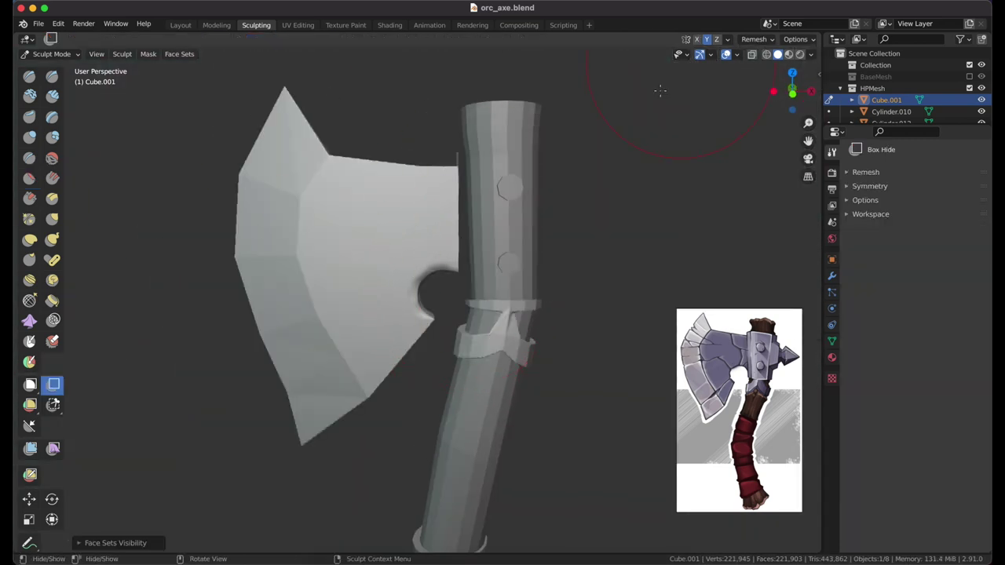
left_click_drag(903, 126, 903, 198)
left_click_drag(982, 112, 981, 182)
mouse_move(408, 354)
middle_mouse_down()
mouse_move(598, 290)
mouse_move(64, 159)
middle_mouse_up()
scroll(472, 330, "up", 3)
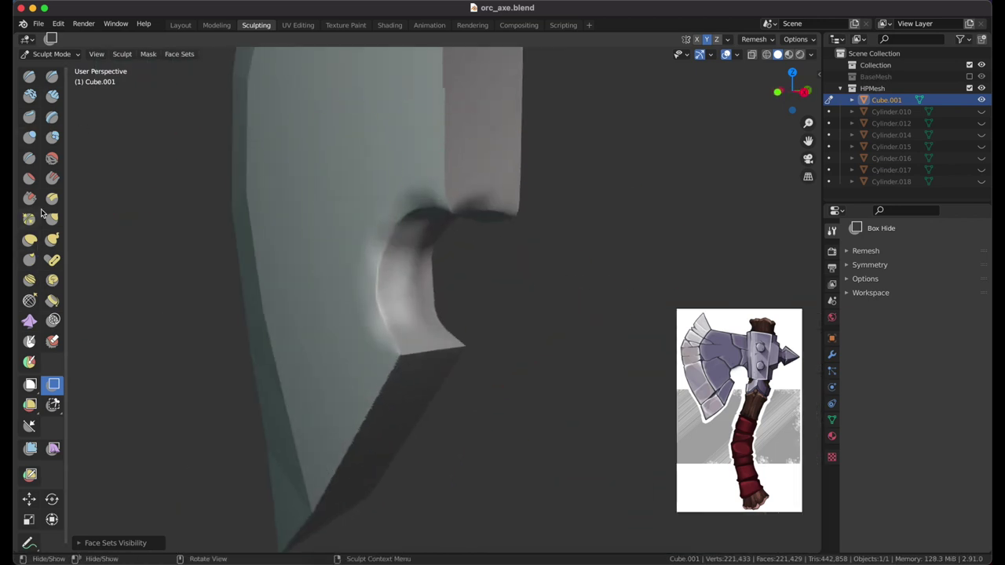
Step: Flatten the front faces of the axe head with a resized Flatten brush
key("shift+t")
middle_click_drag(386, 274, 396, 251)
key("f")
middle_click_drag(405, 304, 365, 369)
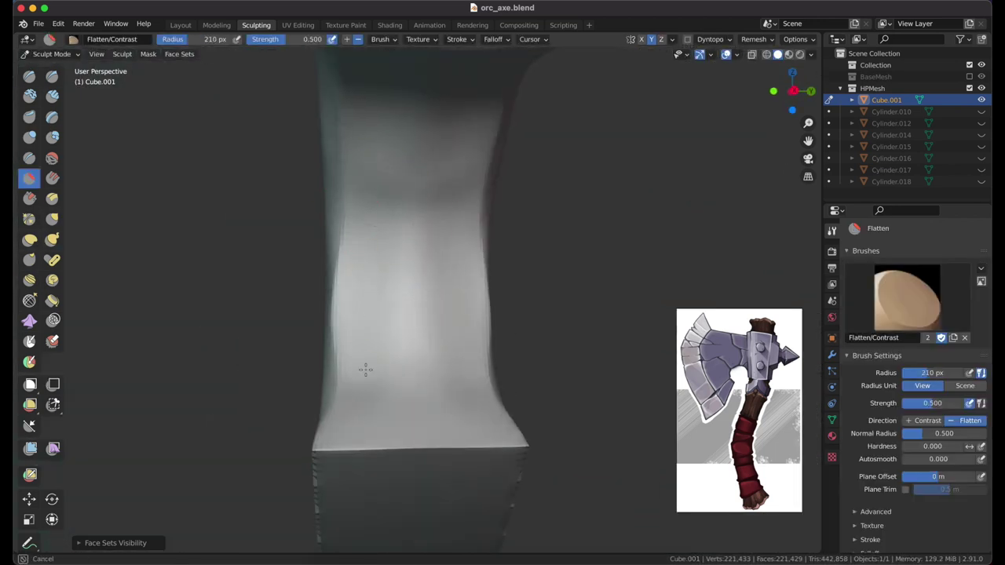
key("shift+t")
key("f")
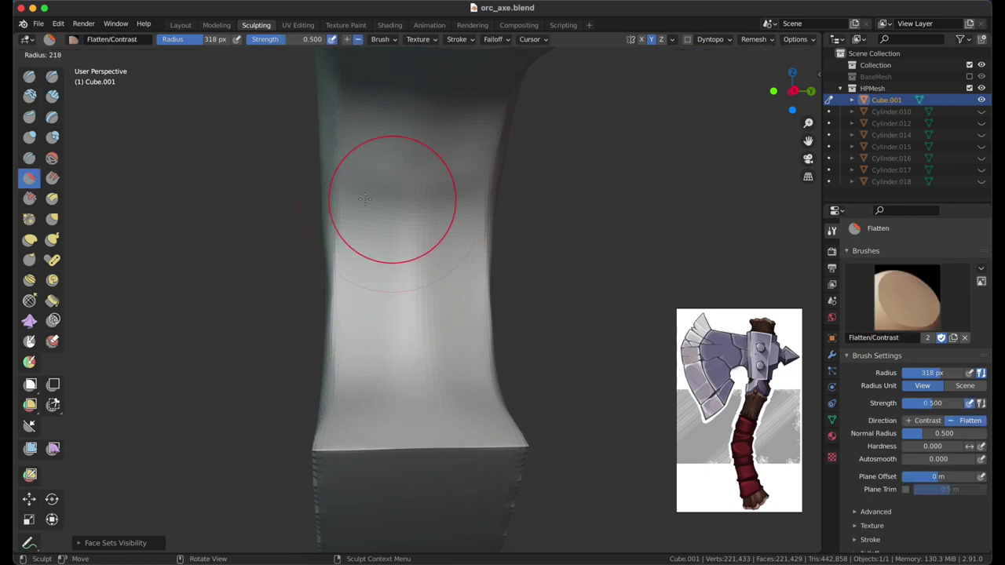
mouse_move(383, 288)
middle_mouse_down()
mouse_move(427, 419)
mouse_move(460, 197)
mouse_move(378, 169)
middle_mouse_up()
Step: Pinch the blade's beard curve with the brush shrunk to 94 px
middle_click_drag(395, 232, 507, 272)
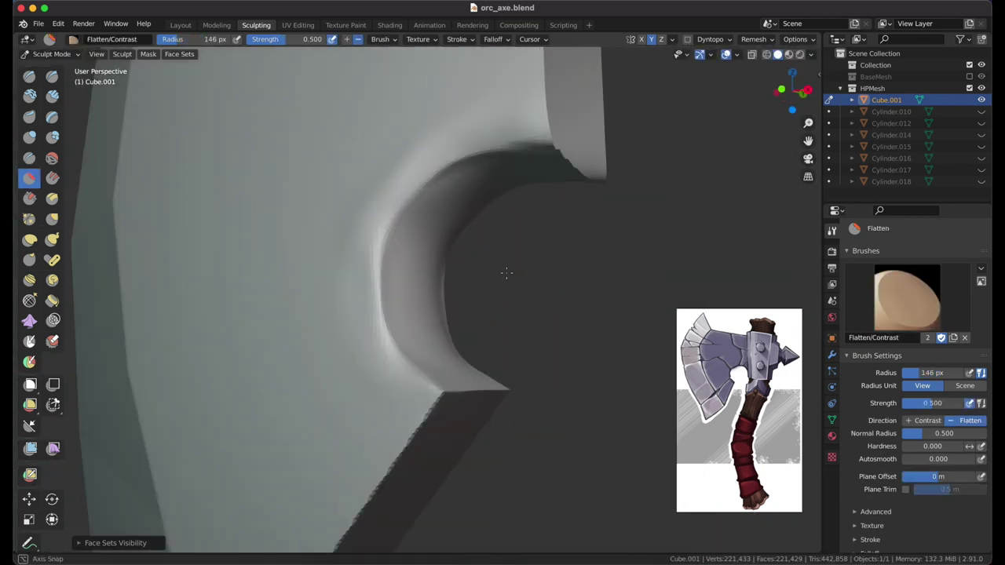
scroll(498, 359, "down", 3)
scroll(448, 244, "up", 5)
middle_click_drag(448, 243, 417, 392)
key("p")
scroll(410, 358, "up", 3)
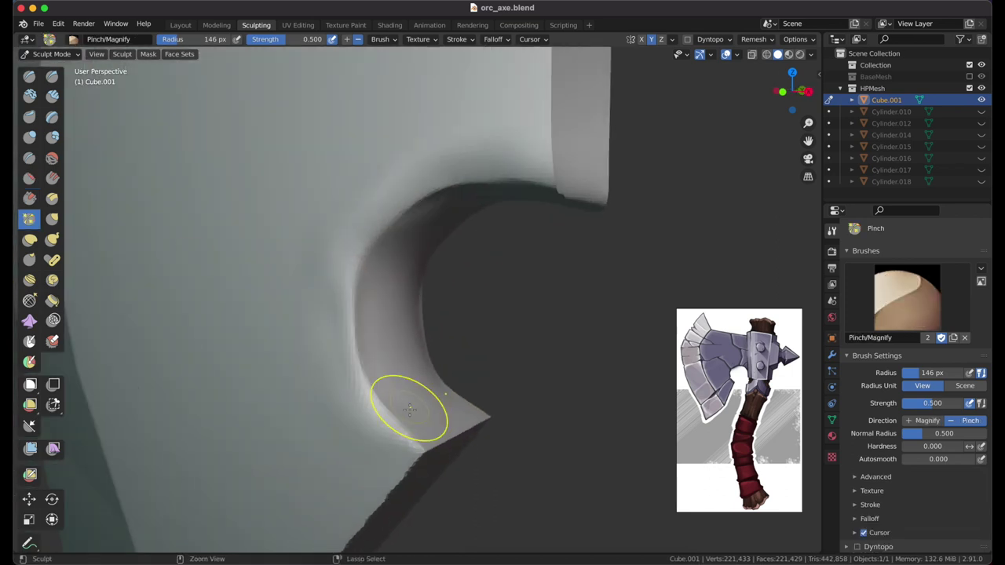
mouse_move(362, 258)
middle_mouse_down()
mouse_move(523, 233)
mouse_move(366, 310)
mouse_move(348, 270)
middle_mouse_up()
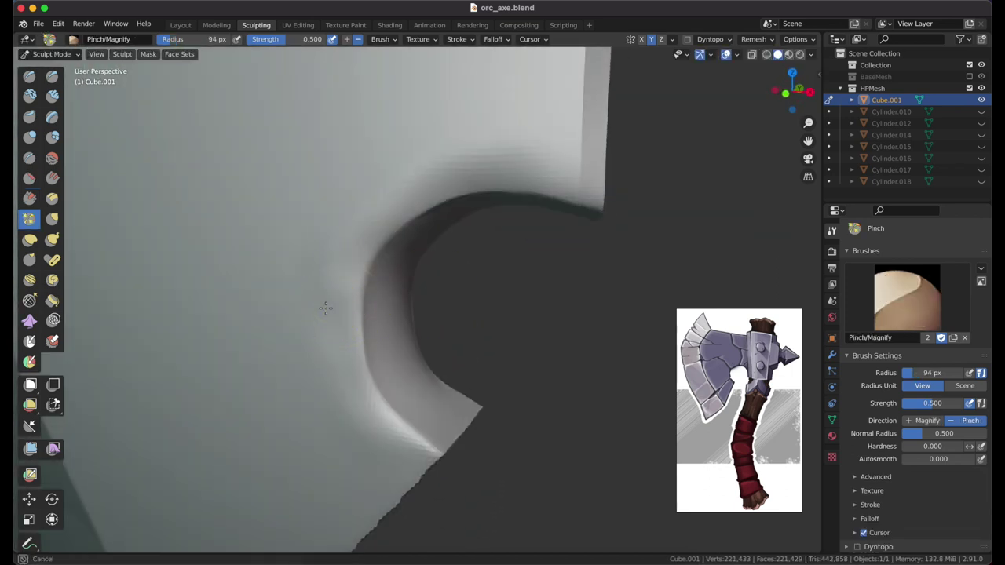
key("f")
left_click(330, 269)
Step: Refine the beard and blade faces with the brush enlarged to 166 px
mouse_move(498, 154)
middle_mouse_down()
mouse_move(400, 253)
mouse_move(459, 166)
middle_mouse_up()
middle_click_drag(375, 399, 317, 237)
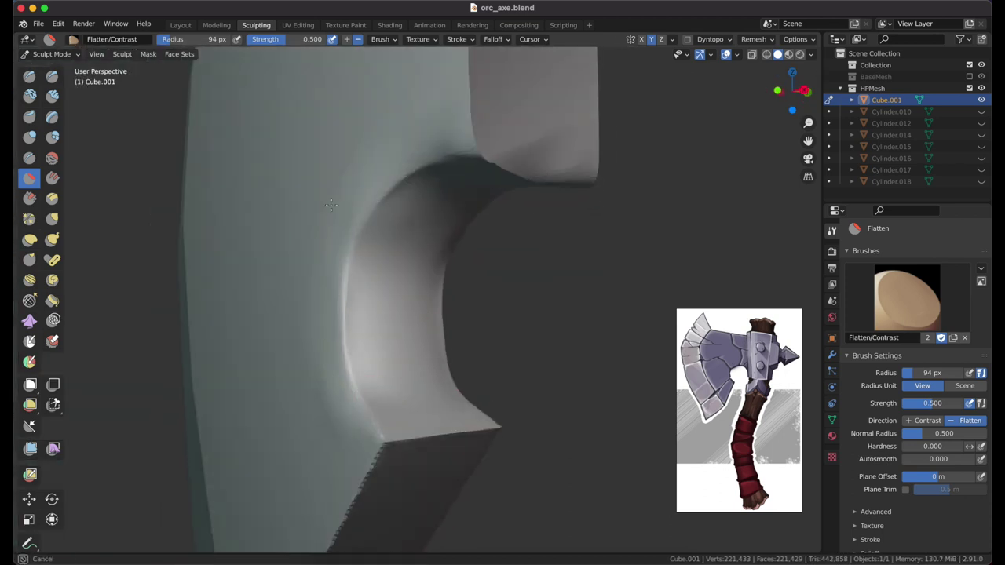
middle_click_drag(327, 405, 442, 228)
scroll(474, 220, "down", 5)
mouse_move(486, 293)
middle_mouse_down()
mouse_move(523, 298)
mouse_move(471, 291)
mouse_move(312, 220)
mouse_move(358, 404)
mouse_move(442, 409)
mouse_move(447, 301)
mouse_move(463, 322)
middle_mouse_up()
key("f")
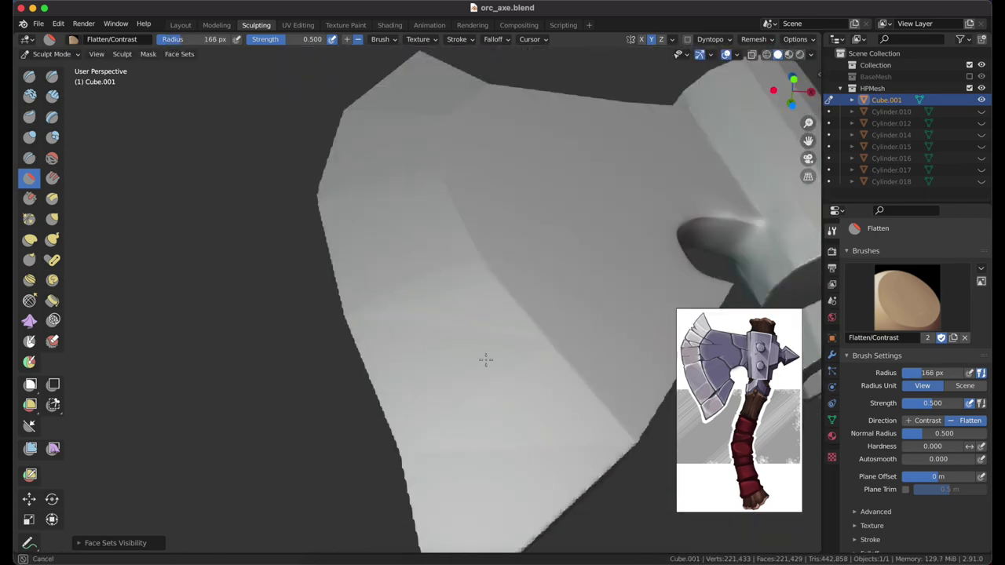
mouse_move(459, 397)
middle_mouse_down()
mouse_move(449, 400)
mouse_move(380, 300)
middle_mouse_up()
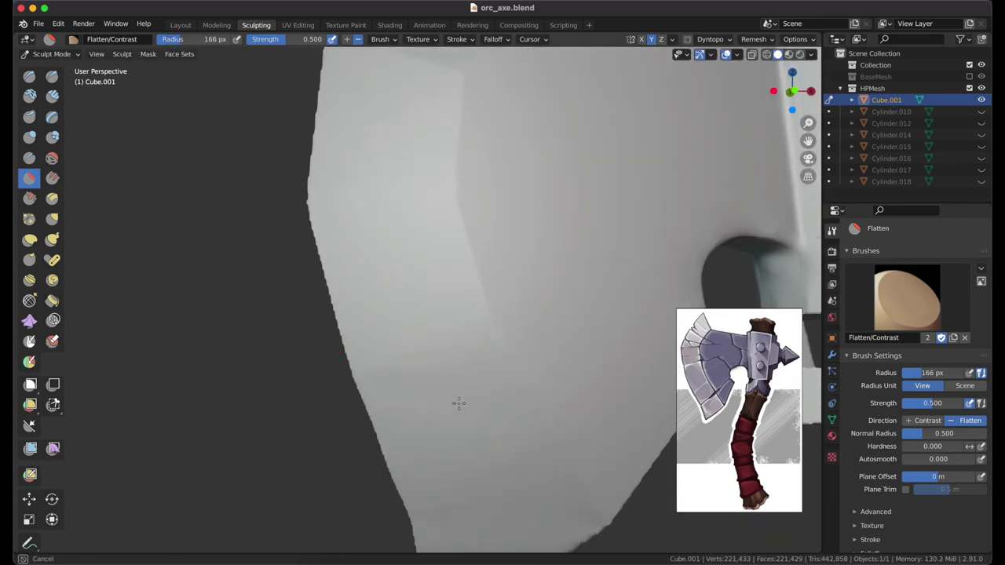
mouse_move(458, 295)
middle_mouse_down()
mouse_move(422, 168)
mouse_move(399, 265)
mouse_move(404, 291)
mouse_move(418, 251)
middle_mouse_up()
Step: Pinch along the blade with the brush enlarged to 180 px
key("f")
mouse_move(426, 186)
middle_mouse_down()
mouse_move(484, 283)
mouse_move(485, 311)
middle_mouse_up()
key("p")
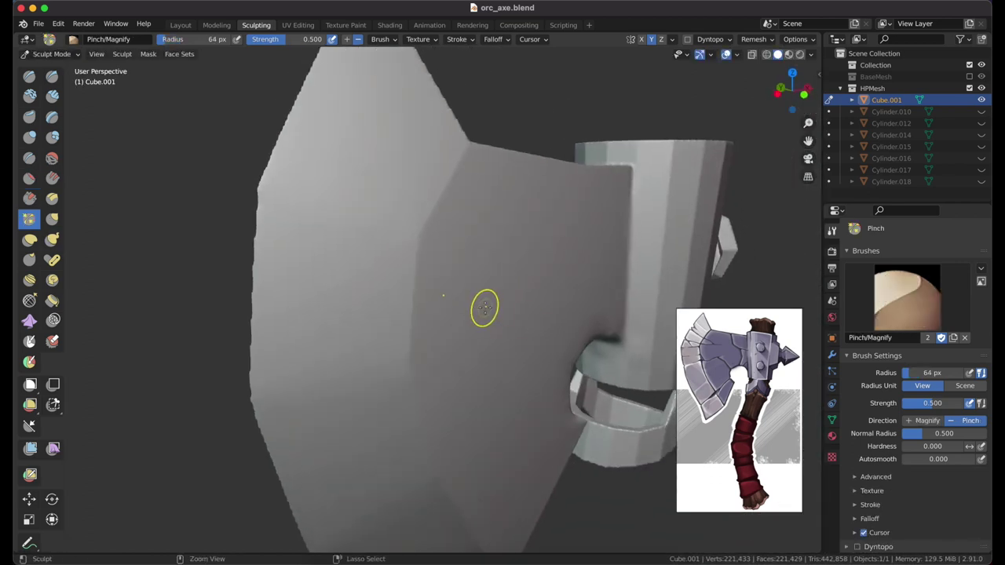
middle_click_drag(438, 310, 422, 340)
key("f")
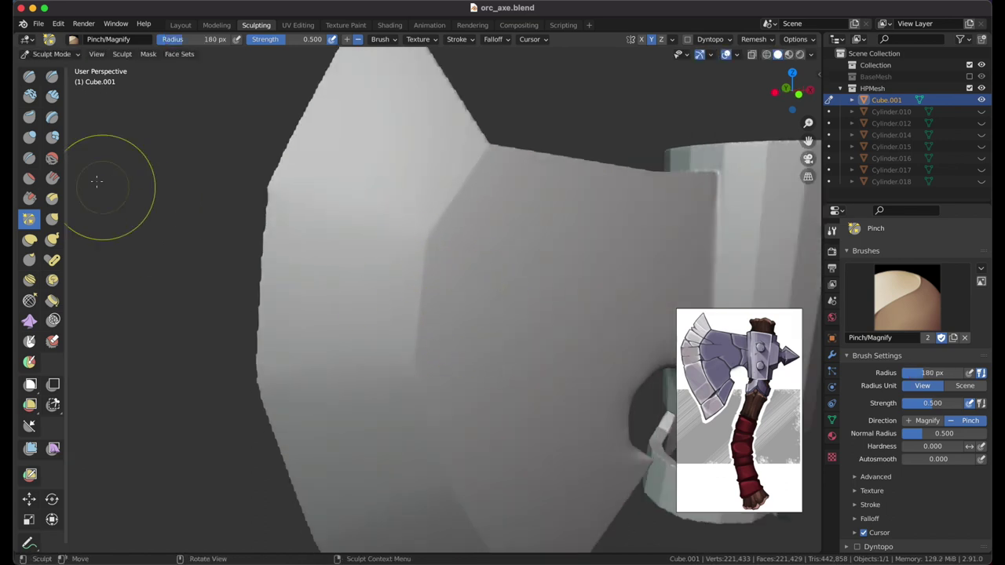
middle_click_drag(97, 181, 56, 280)
mouse_move(455, 215)
middle_mouse_down()
mouse_move(530, 291)
mouse_move(424, 292)
mouse_move(429, 229)
mouse_move(427, 256)
middle_mouse_up()
left_click(28, 225)
mouse_move(462, 400)
middle_mouse_down()
mouse_move(485, 335)
mouse_move(385, 269)
mouse_move(498, 215)
mouse_move(500, 334)
mouse_move(482, 322)
middle_mouse_up()
scroll(483, 322, "up", 4)
mouse_move(389, 272)
middle_mouse_down()
mouse_move(427, 274)
mouse_move(471, 236)
middle_mouse_up()
Step: Set the viewport shading colour to red and save the file
left_click(811, 53)
left_click(812, 206)
mouse_move(550, 236)
middle_mouse_down()
mouse_move(508, 239)
mouse_move(450, 271)
mouse_move(456, 217)
mouse_move(433, 258)
mouse_move(455, 319)
mouse_move(586, 256)
mouse_move(449, 308)
mouse_move(472, 289)
middle_mouse_up()
scroll(450, 270, "up", 2)
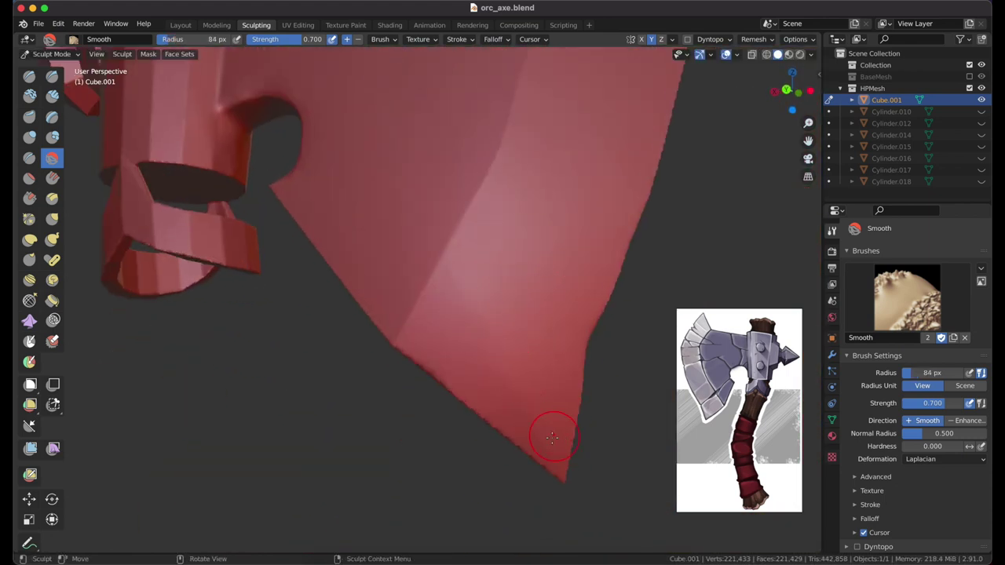
mouse_move(470, 249)
middle_mouse_down()
mouse_move(419, 216)
mouse_move(419, 251)
middle_mouse_up()
key("ctrl+s")
Step: Flatten the socket and spike with the brush at 92 px
key("f")
left_click(419, 216)
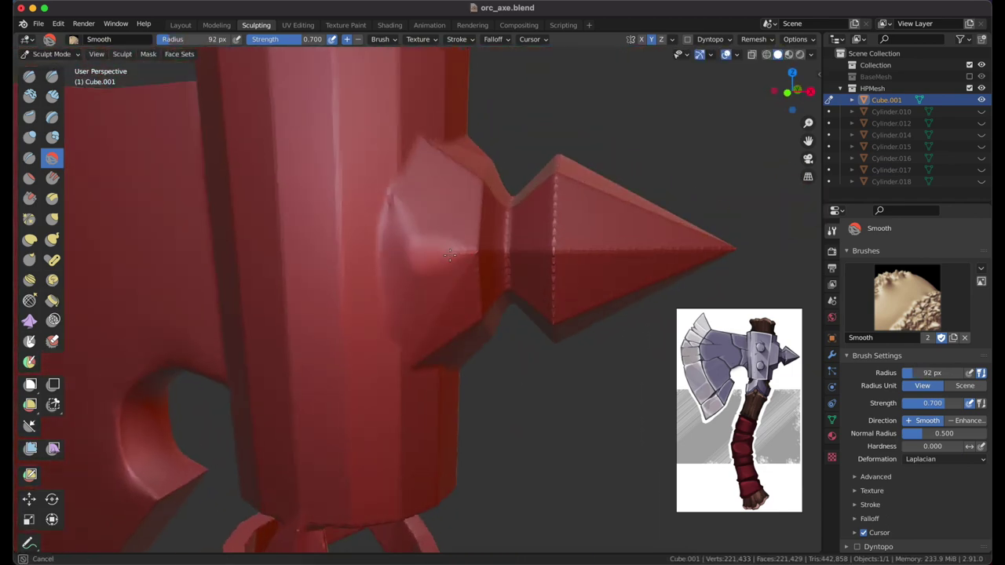
mouse_move(401, 286)
middle_mouse_down()
mouse_move(447, 236)
mouse_move(443, 254)
mouse_move(412, 273)
mouse_move(453, 263)
mouse_move(392, 201)
mouse_move(408, 236)
mouse_move(369, 291)
mouse_move(444, 224)
mouse_move(466, 287)
mouse_move(428, 368)
mouse_move(456, 332)
mouse_move(231, 260)
mouse_move(487, 362)
mouse_move(445, 319)
mouse_move(400, 303)
mouse_move(474, 338)
mouse_move(414, 366)
mouse_move(517, 294)
mouse_move(440, 307)
mouse_move(487, 259)
mouse_move(466, 236)
mouse_move(354, 318)
mouse_move(400, 292)
middle_mouse_up()
key("shift+t")
key("x")
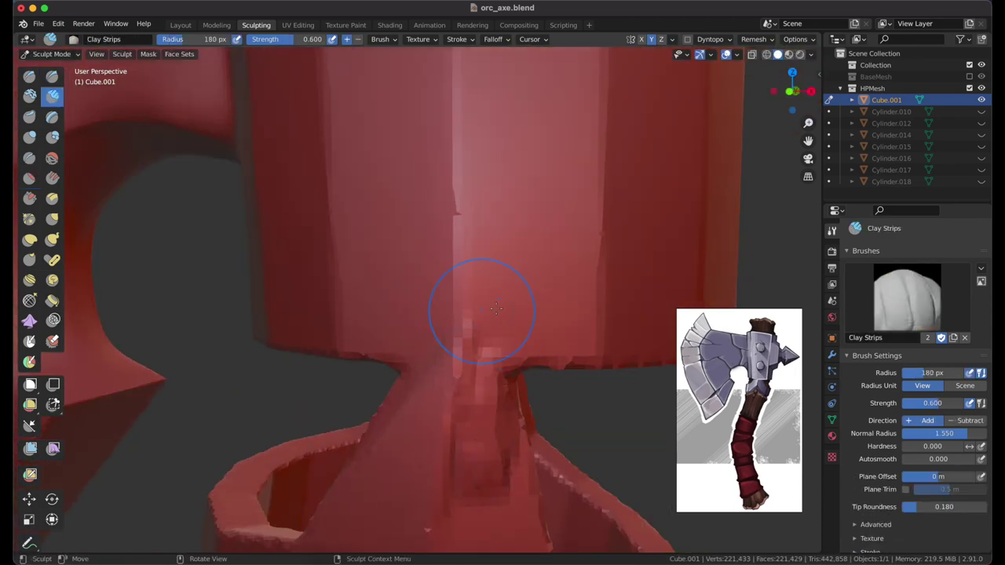
Step: Pinch a sharp crease down the front of the neck under the axe head
middle_click_drag(480, 439, 438, 265, "shift")
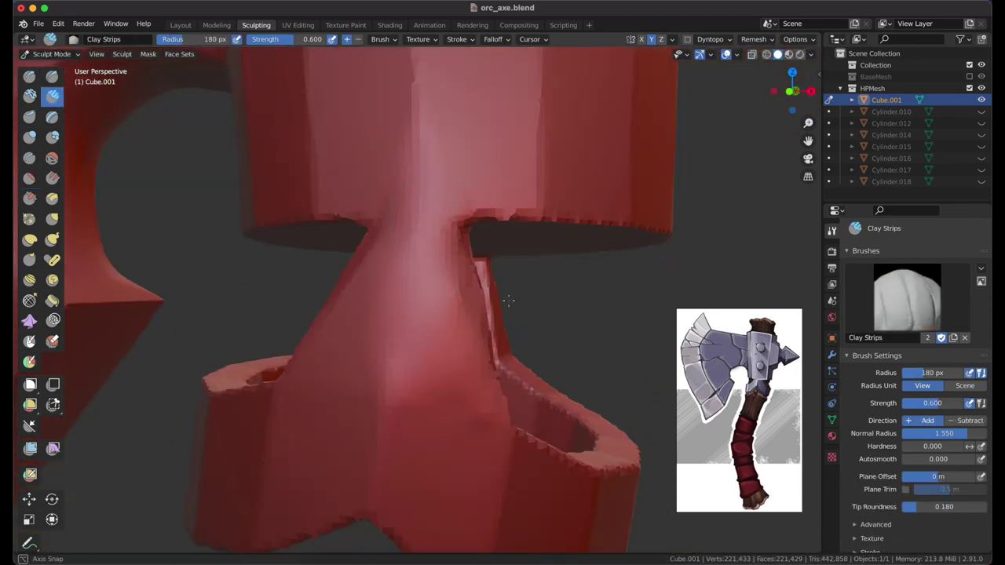
left_click_drag(503, 307, 423, 289, "alt")
mouse_move(419, 298)
middle_mouse_down()
mouse_move(348, 315)
mouse_move(445, 283)
middle_mouse_up()
key("p")
mouse_move(488, 353)
left_mouse_down("alt")
mouse_move(531, 224)
mouse_move(416, 314)
left_mouse_up("alt")
Step: Scrape and Draw Sharp the neck, with the brush resized to 142 px
key("shift+t")
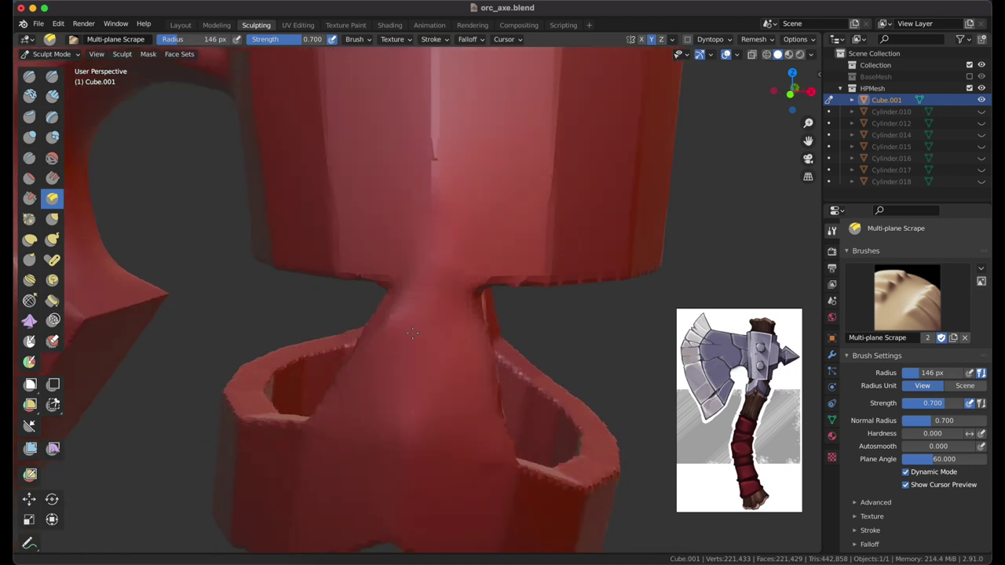
key("f")
left_click(431, 366)
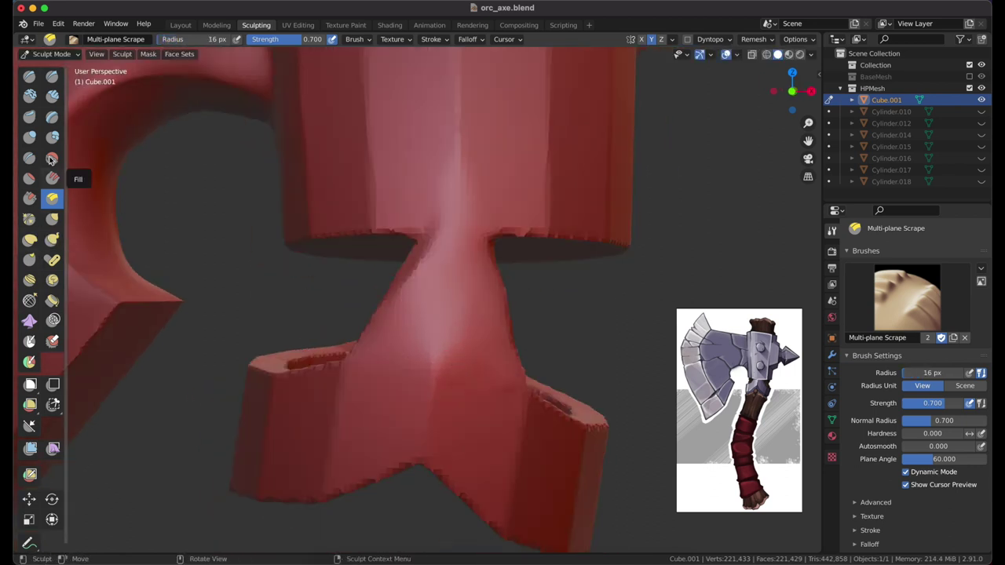
left_click(52, 76)
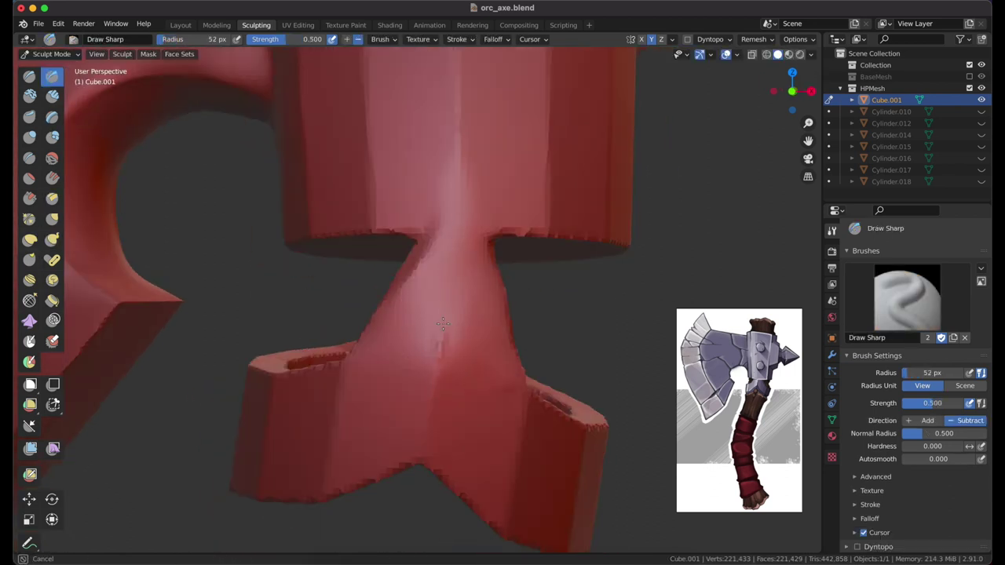
middle_click_drag(439, 351, 456, 425, "ctrl")
middle_click_drag(497, 182, 393, 321, "ctrl")
key("f")
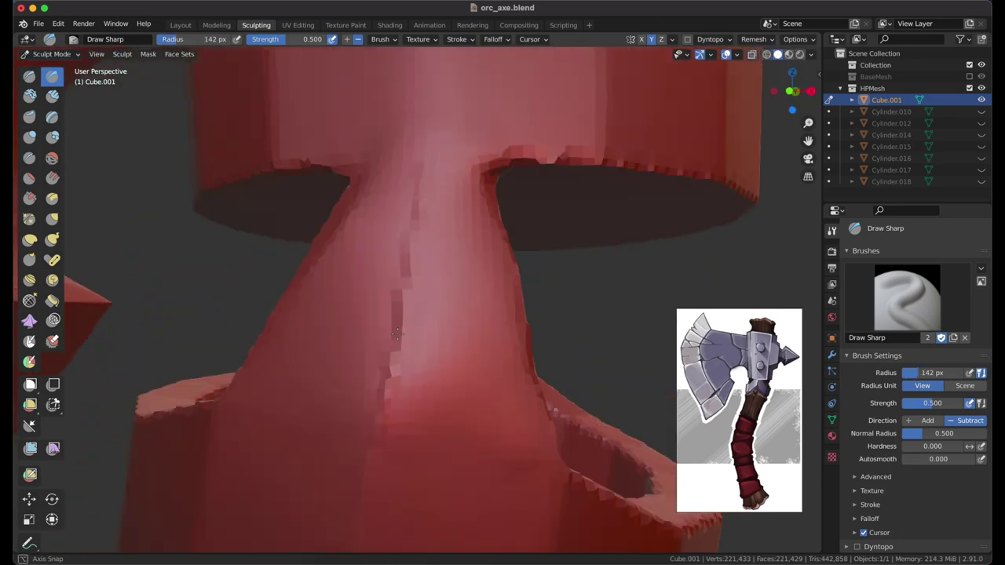
mouse_move(465, 198)
middle_mouse_down()
mouse_move(520, 331)
mouse_move(557, 332)
mouse_move(796, 32)
middle_mouse_up()
Step: Start setting the remesh voxel size to 0.0009
key("shift+r")
key("Escape")
scroll(464, 340, "down", 5)
Step: Cancel the voxel size change and set Symmetry Direction to -Y to +Y
key("shift+r")
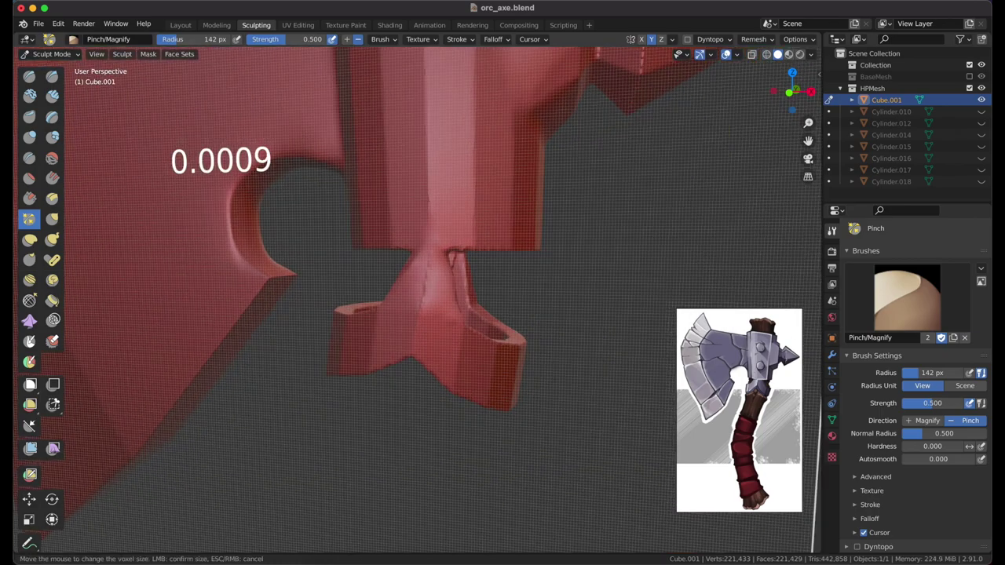
key("Escape")
mouse_move(718, 186)
middle_mouse_down("ctrl")
mouse_move(520, 386)
mouse_move(506, 202)
mouse_move(520, 258)
middle_mouse_up("ctrl")
left_click(673, 38)
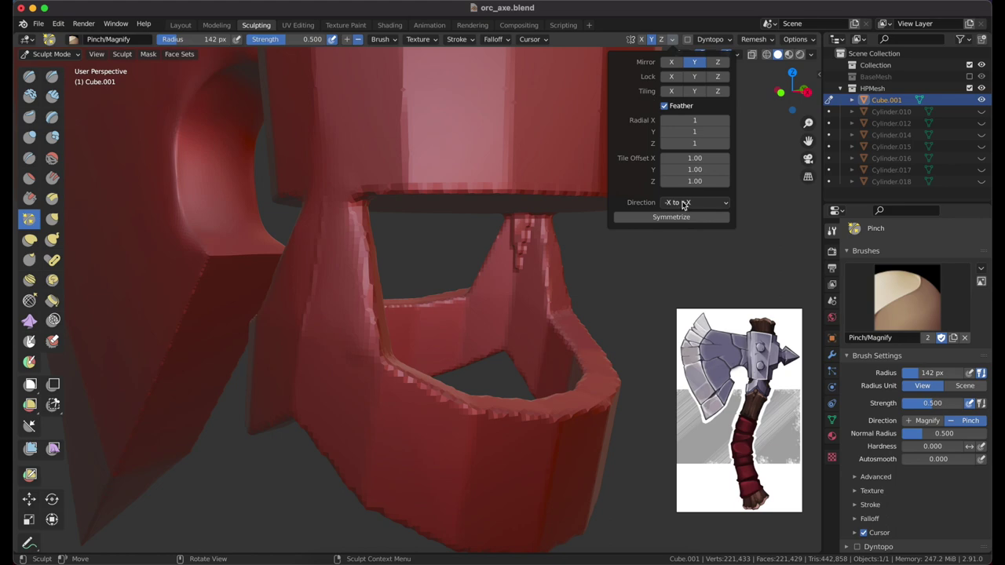
left_click(680, 245)
Step: Reshape the collar neck with Draw, Grab, Pinch, Scrape and Flatten strokes
mouse_move(538, 236)
middle_mouse_down()
mouse_move(406, 360)
mouse_move(471, 204)
mouse_move(476, 244)
mouse_move(460, 354)
middle_mouse_up()
key("x")
key("g")
mouse_move(377, 427)
middle_mouse_down()
mouse_move(436, 418)
mouse_move(395, 274)
mouse_move(408, 248)
mouse_move(383, 390)
middle_mouse_up()
key("p")
mouse_move(436, 157)
middle_mouse_down()
mouse_move(393, 274)
mouse_move(157, 330)
middle_mouse_up()
left_click(52, 198)
mouse_move(408, 298)
middle_mouse_down()
mouse_move(439, 259)
mouse_move(426, 281)
middle_mouse_up()
left_click(29, 177)
middle_click_drag(329, 251, 365, 229)
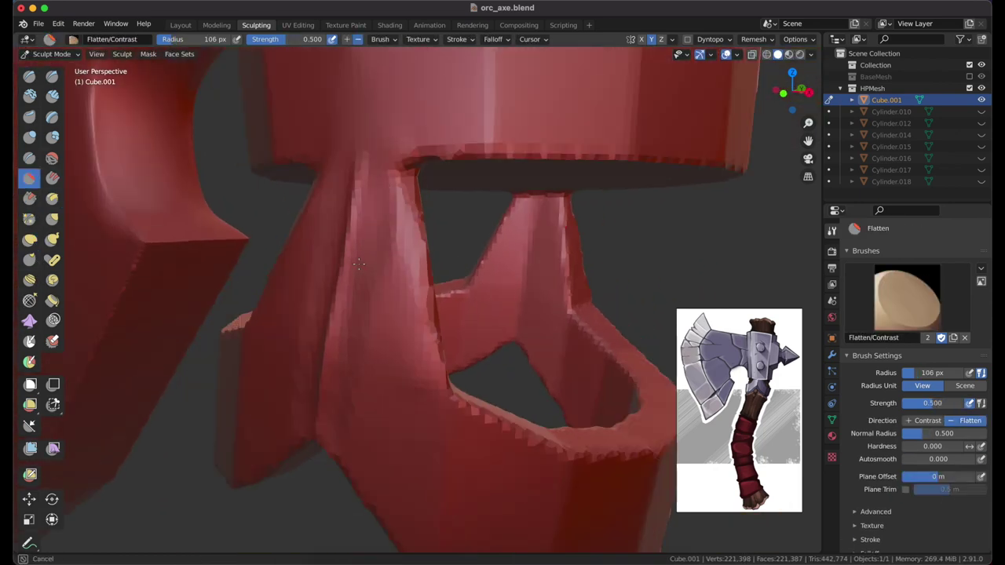
mouse_move(324, 440)
middle_mouse_down()
mouse_move(442, 294)
mouse_move(438, 220)
middle_mouse_up()
Step: Smooth and draw the collar band, then unhide Cylinder.016–.018 in the outliner
key("shift+s")
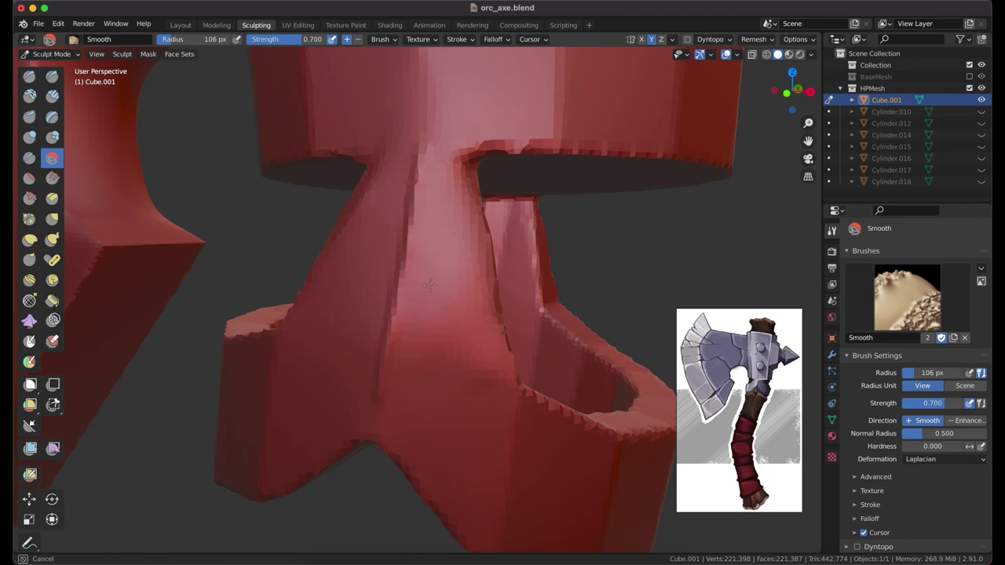
middle_click_drag(488, 405, 521, 199)
mouse_move(460, 328)
middle_mouse_down()
mouse_move(503, 284)
mouse_move(503, 319)
mouse_move(527, 329)
mouse_move(485, 357)
middle_mouse_up()
mouse_move(479, 283)
middle_mouse_down()
mouse_move(529, 273)
mouse_move(474, 199)
middle_mouse_up()
mouse_move(476, 165)
middle_mouse_down()
mouse_move(448, 314)
mouse_move(599, 267)
mouse_move(380, 343)
mouse_move(343, 383)
middle_mouse_up()
key("x")
mouse_move(358, 467)
middle_mouse_down()
mouse_move(415, 427)
mouse_move(442, 382)
mouse_move(475, 427)
mouse_move(458, 314)
mouse_move(494, 287)
mouse_move(460, 281)
mouse_move(393, 325)
mouse_move(390, 292)
middle_mouse_up()
left_click_drag(980, 160, 980, 183)
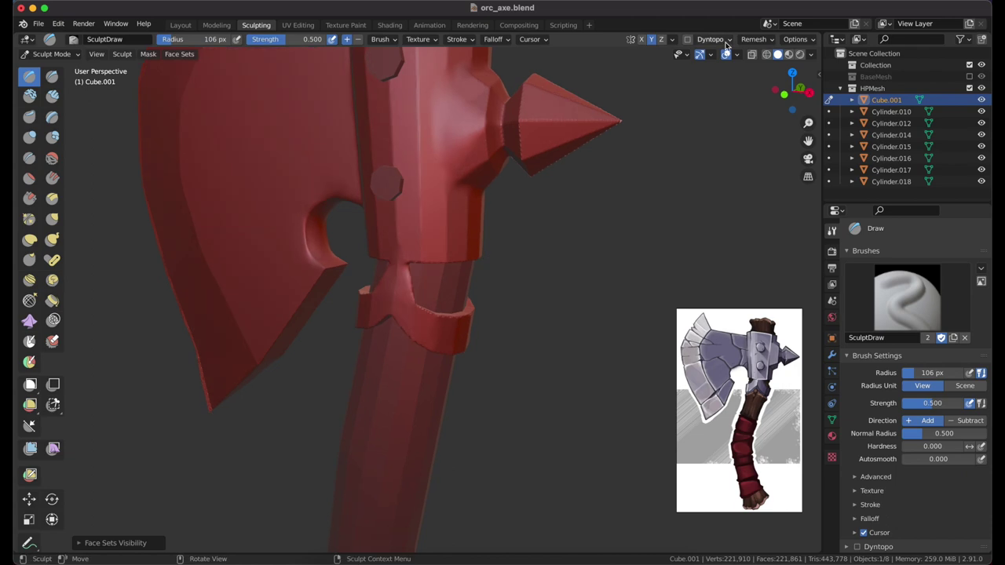
Step: Remesh the axe head at a 0.0007 m voxel size
left_click(754, 39)
left_click(768, 62)
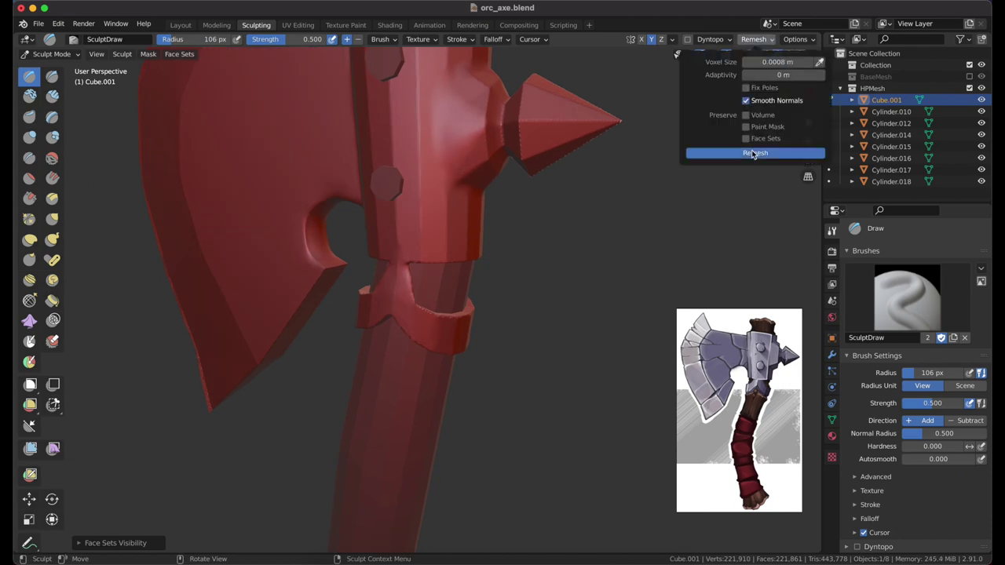
left_click(752, 153)
scroll(478, 231, "up", 3)
middle_click_drag(476, 315, 449, 389)
scroll(469, 348, "up", 2)
middle_click_drag(543, 306, 366, 291)
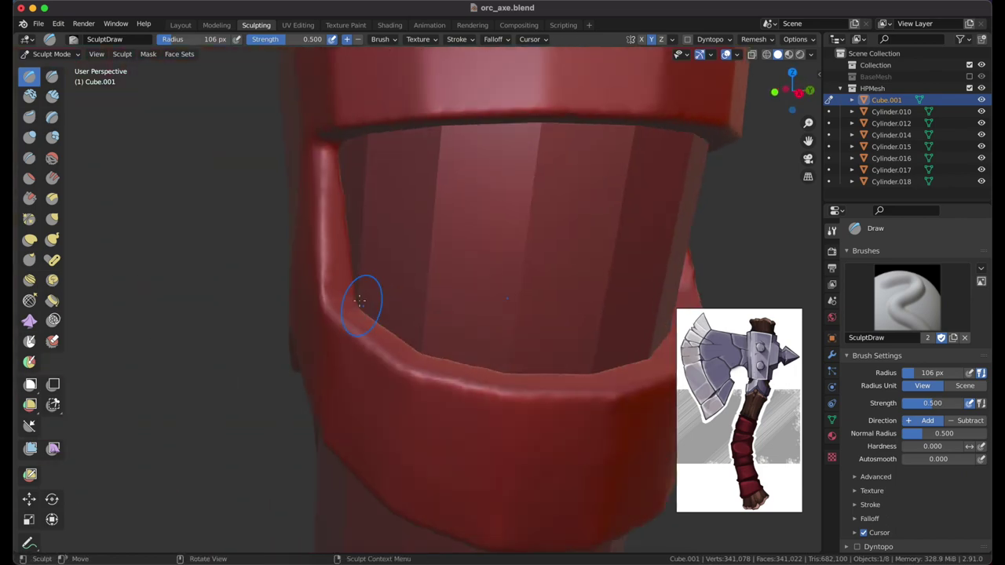
mouse_move(273, 242)
middle_mouse_down()
mouse_move(424, 330)
mouse_move(378, 336)
middle_mouse_up()
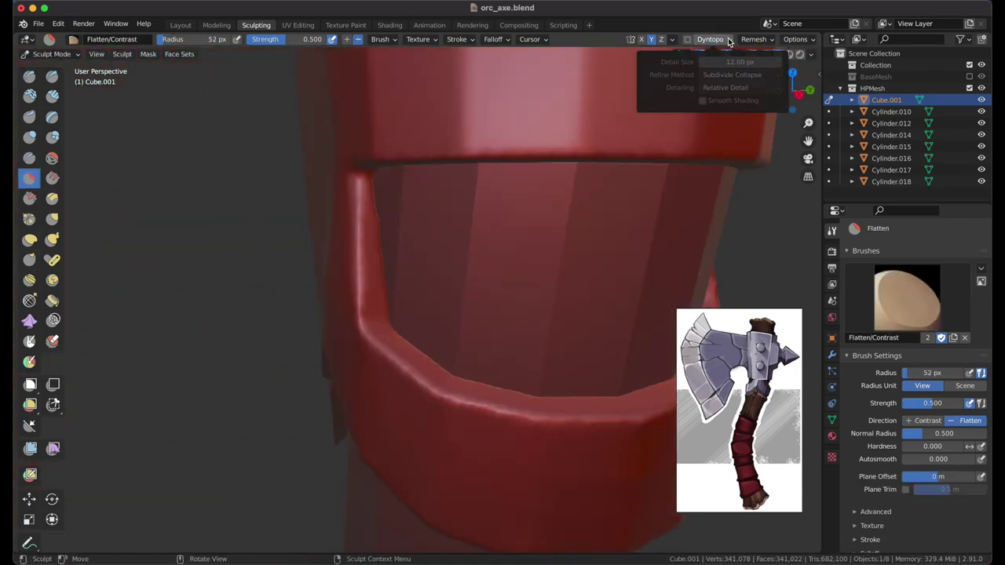
mouse_move(757, 39)
key("Return")
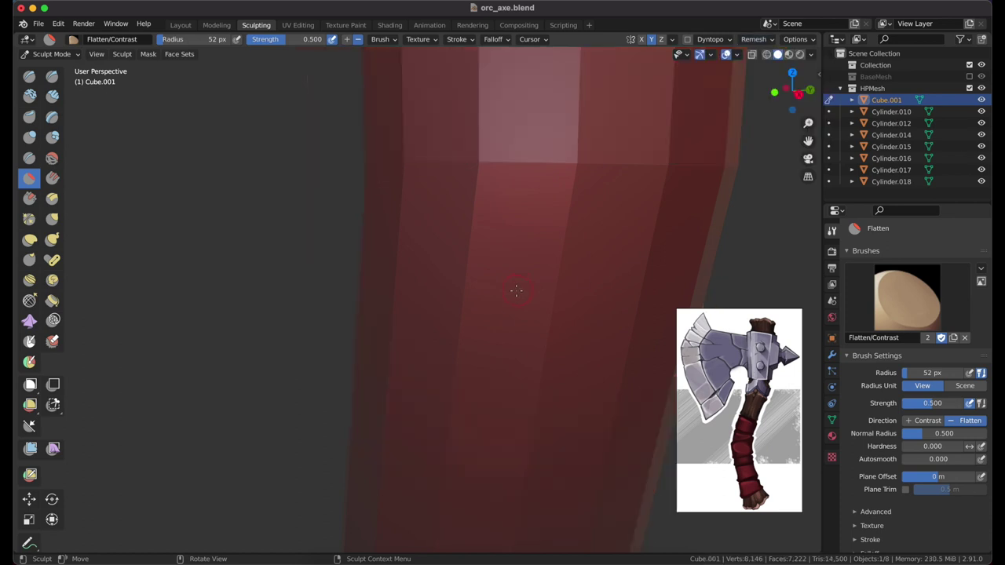
Step: Pull the collar's lower notch into shape with the Grab brush
middle_click_drag(512, 227, 550, 251)
middle_click_drag(611, 247, 449, 342)
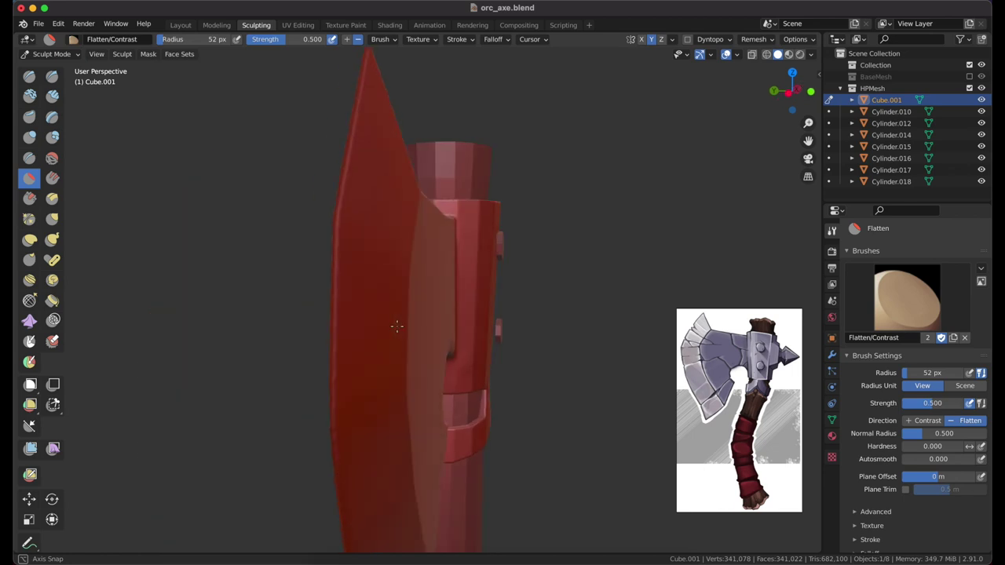
middle_click_drag(449, 342, 596, 235)
left_click(753, 40)
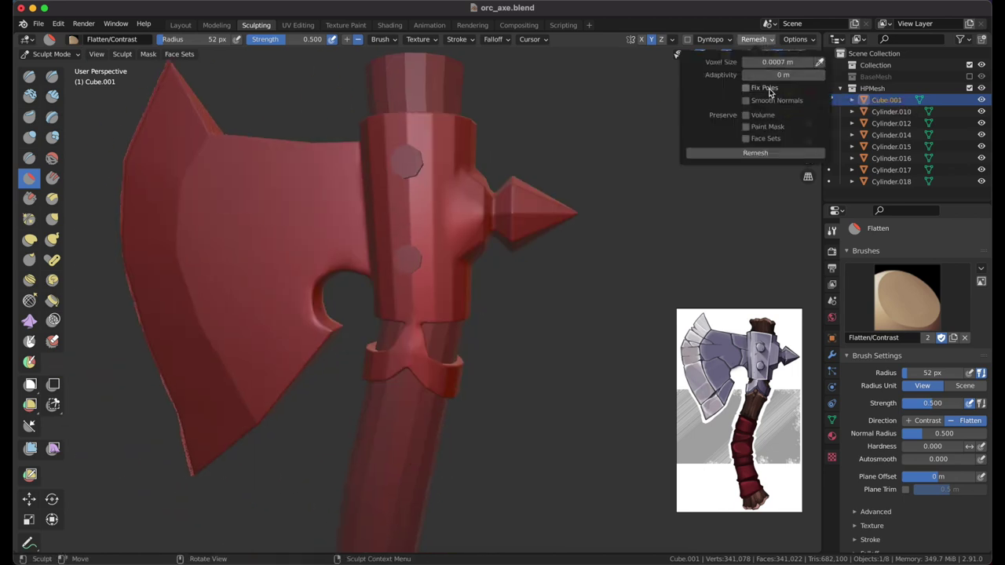
mouse_move(639, 197)
middle_mouse_down()
mouse_move(599, 281)
mouse_move(691, 141)
middle_mouse_up()
scroll(471, 275, "up", 5)
key("g")
left_click(753, 39)
scroll(613, 223, "down", 5)
Step: Build up the spike's socket with the Draw brush at 94 px
mouse_move(545, 309)
middle_mouse_down()
mouse_move(285, 341)
mouse_move(487, 314)
middle_mouse_up()
scroll(487, 314, "up", 5)
key("x")
scroll(268, 230, "down", 5)
middle_click_drag(268, 230, 426, 235)
scroll(426, 236, "up", 3)
mouse_move(433, 139)
middle_mouse_down("shift")
mouse_move(393, 239)
mouse_move(365, 269)
mouse_move(370, 235)
mouse_move(382, 256)
middle_mouse_up("shift")
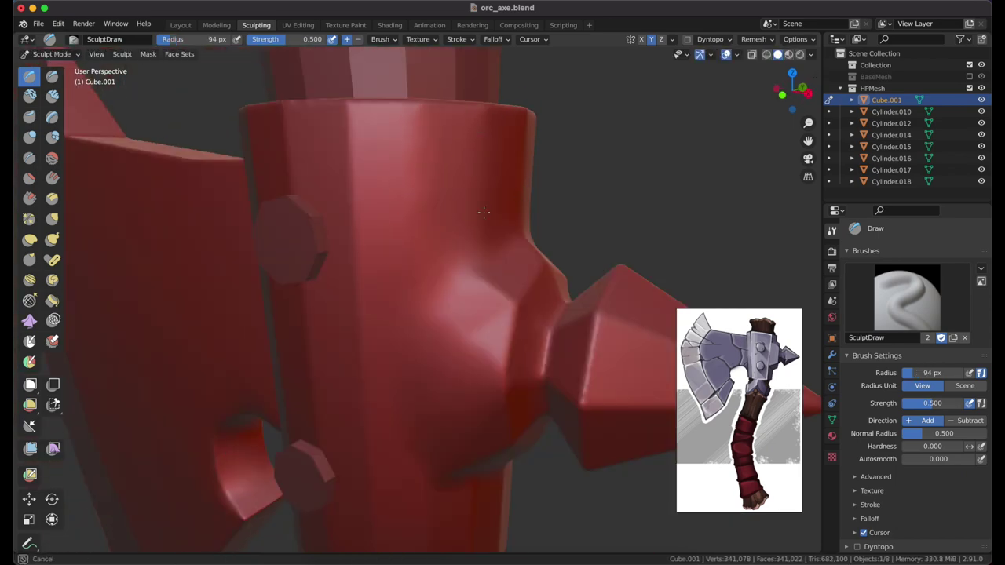
Step: Draw along the collar band edges from several angles around the handle
middle_click_drag(483, 212, 294, 180)
mouse_move(261, 144)
middle_mouse_down()
mouse_move(403, 325)
mouse_move(353, 344)
middle_mouse_up()
scroll(375, 372, "up", 3)
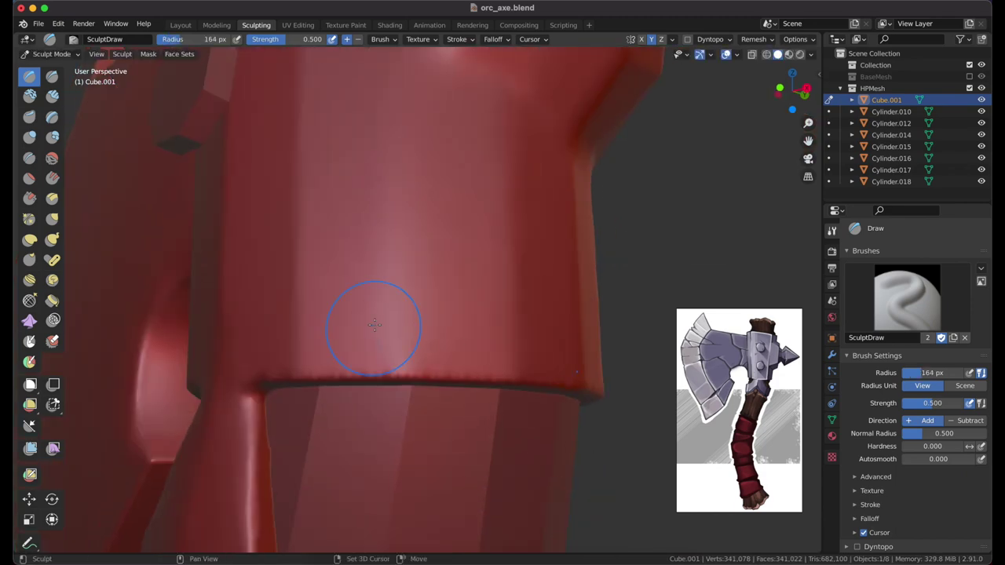
mouse_move(539, 280)
middle_mouse_down()
mouse_move(296, 280)
mouse_move(359, 354)
mouse_move(434, 303)
mouse_move(399, 342)
mouse_move(496, 267)
mouse_move(477, 253)
mouse_move(466, 282)
middle_mouse_up()
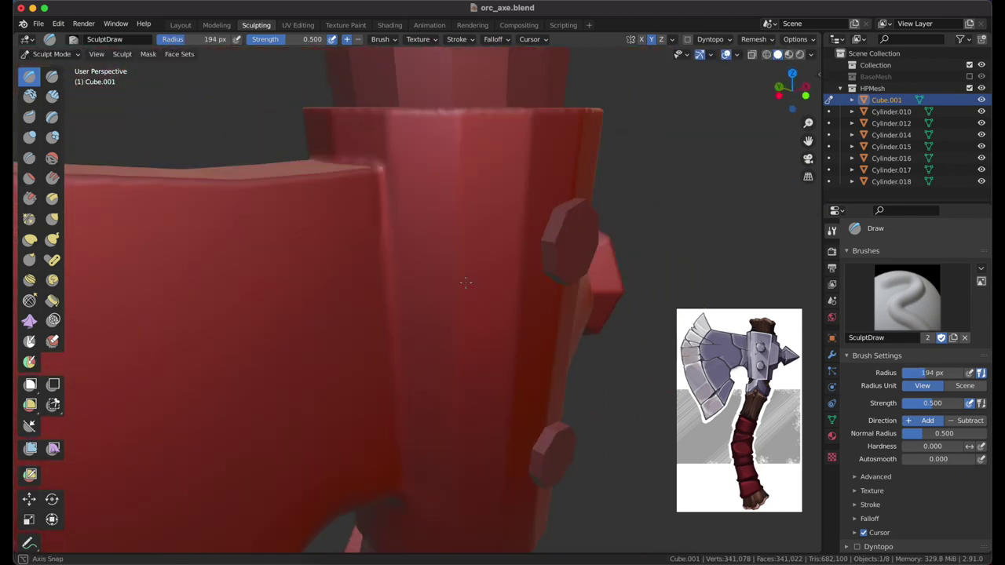
middle_click_drag(458, 202, 421, 286)
mouse_move(422, 232)
middle_mouse_down()
mouse_move(415, 393)
mouse_move(404, 251)
mouse_move(471, 336)
middle_mouse_up()
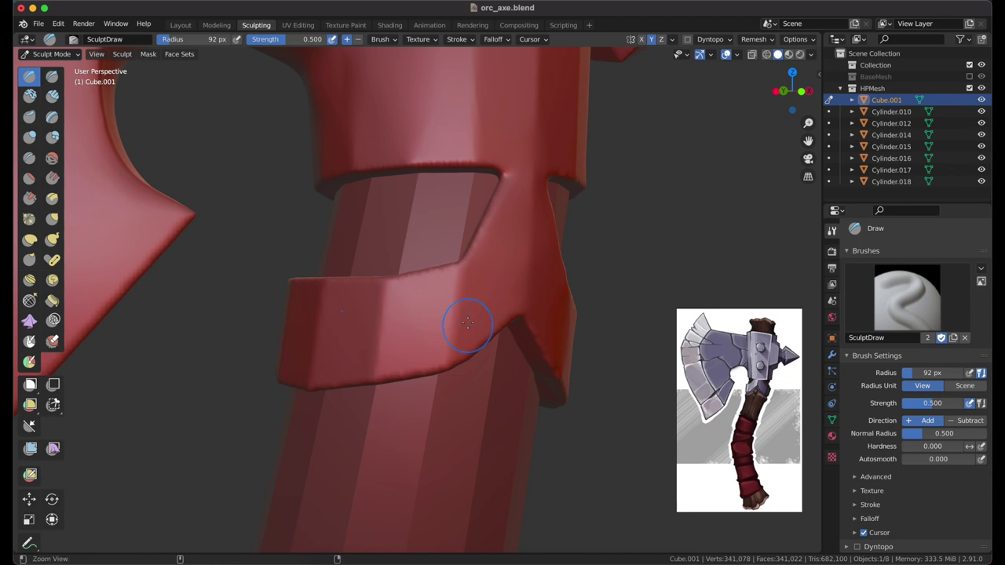
Step: Fill out the collar band with the Draw brush resized to 126 px
scroll(487, 311, "up", 3)
middle_click_drag(516, 304, 319, 301, "shift")
scroll(320, 359, "down", 3)
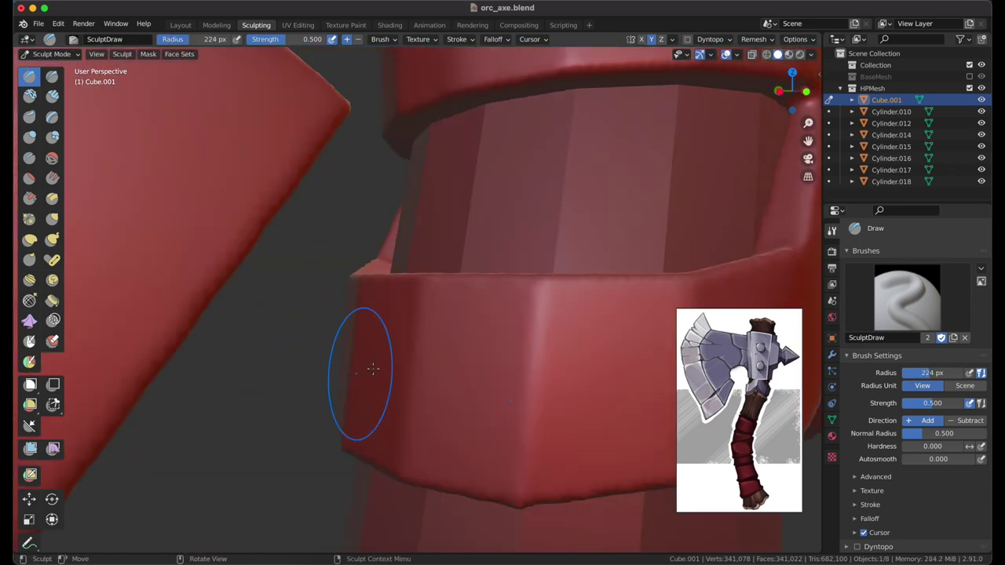
middle_click_drag(321, 359, 437, 349)
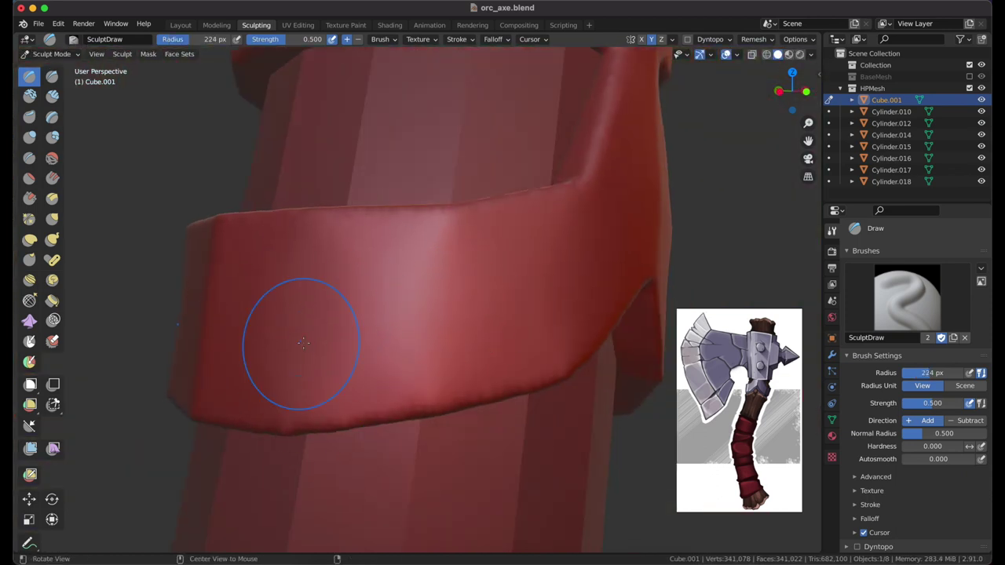
middle_click_drag(333, 342, 333, 353)
key("f")
scroll(542, 355, "down", 4)
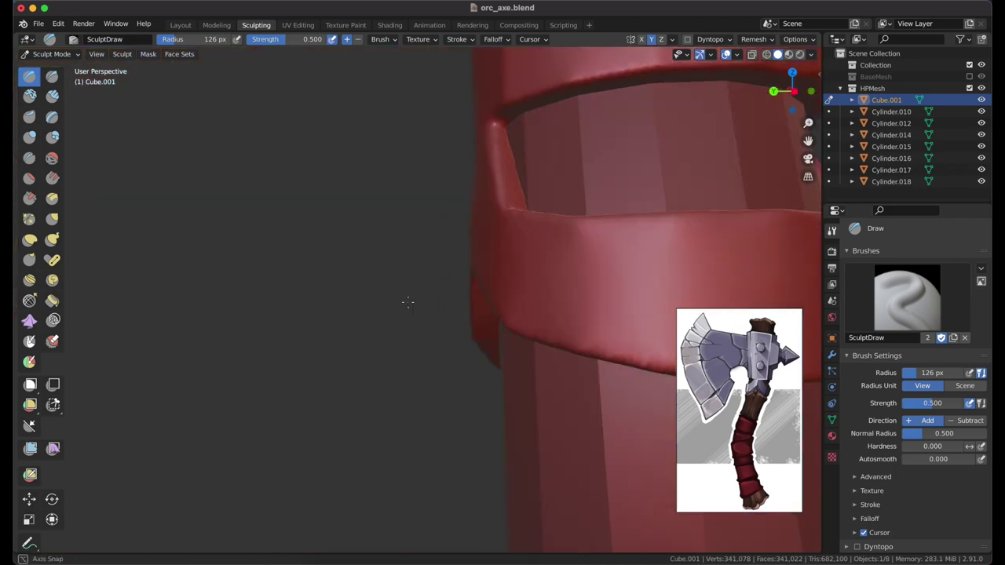
middle_click_drag(541, 355, 440, 310)
scroll(440, 311, "up", 3)
scroll(440, 310, "up", 1)
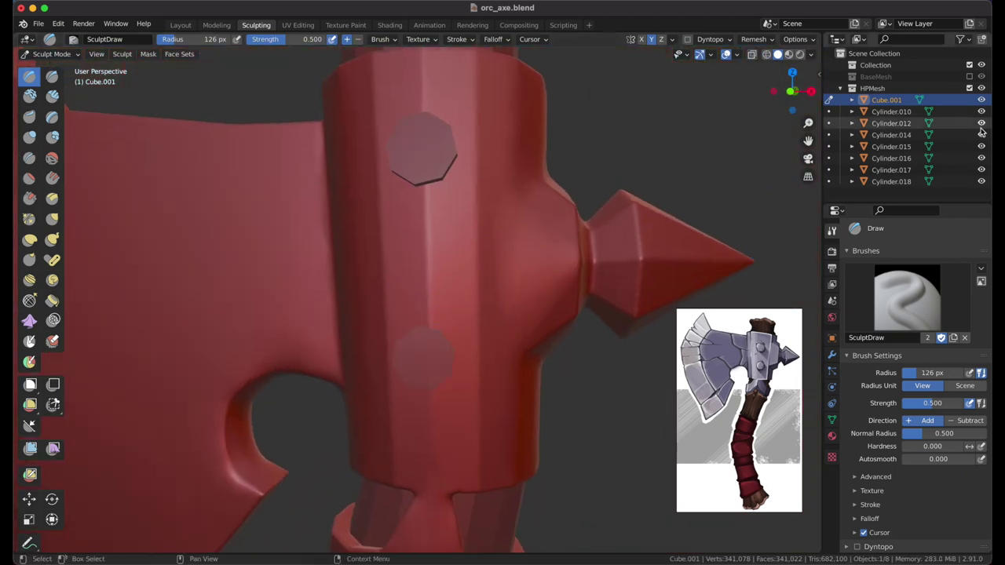
Step: Enlarge the brush and switch to the Scrape brush for the collar faces
scroll(427, 385, "down", 1)
middle_click_drag(427, 385, 436, 121)
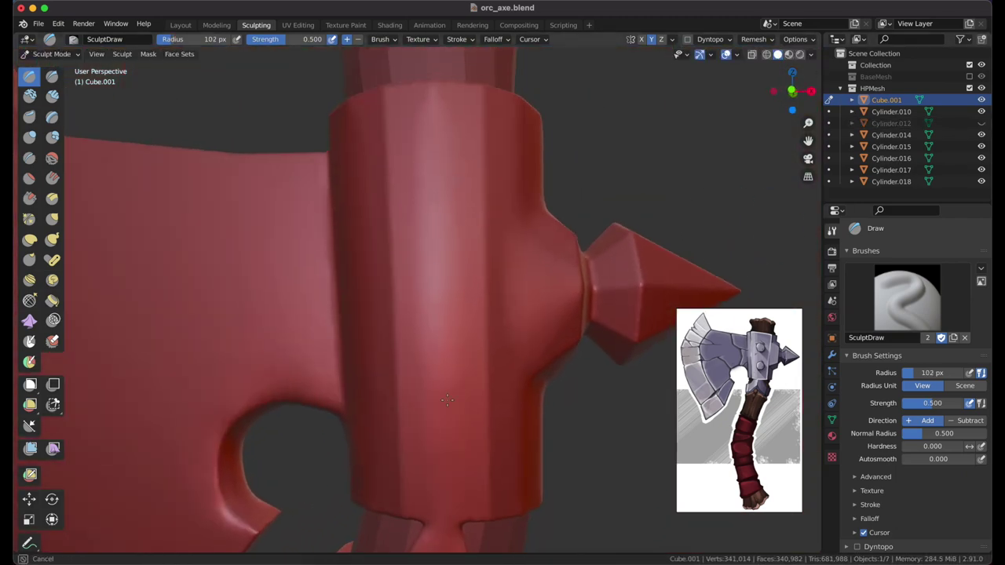
middle_click_drag(448, 236, 416, 297, "shift")
key("f")
left_click(459, 319)
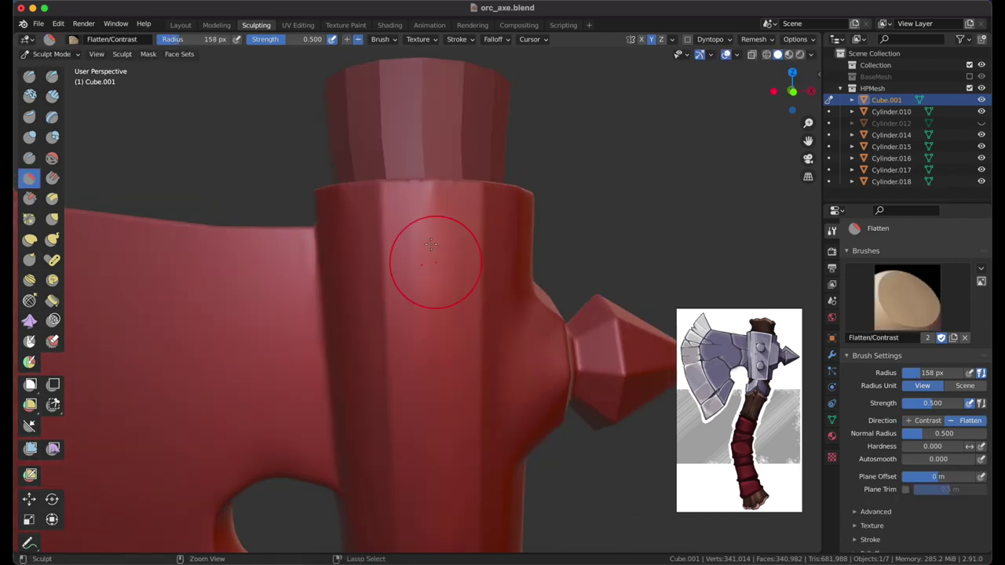
scroll(430, 329, "up", 1)
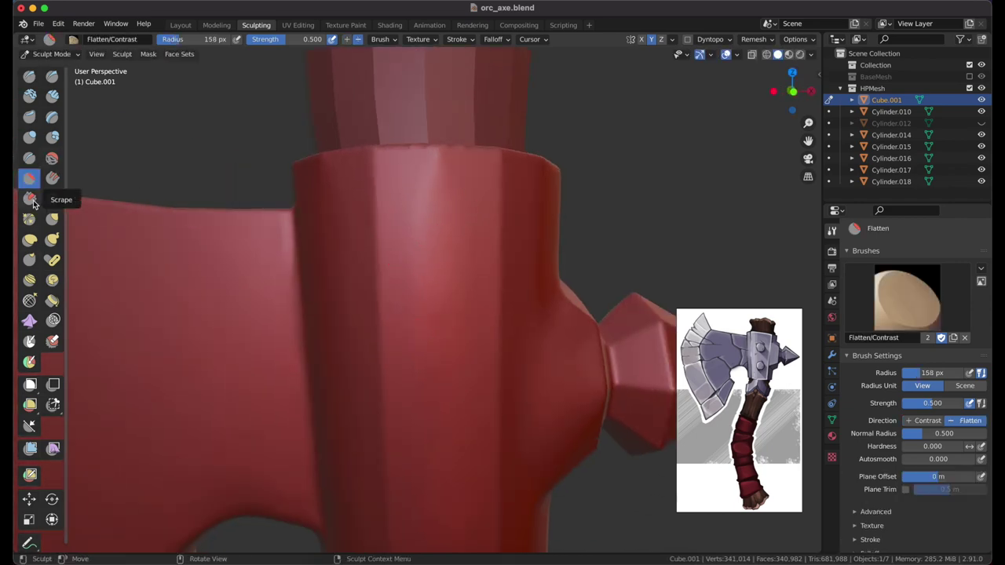
left_click(31, 199)
mouse_move(393, 259)
middle_mouse_down()
mouse_move(409, 220)
mouse_move(398, 253)
mouse_move(422, 463)
mouse_move(436, 346)
mouse_move(406, 205)
middle_mouse_up()
Step: Resize the Scrape brush larger, then smaller, to suit the collar faces
scroll(436, 346, "down", 3)
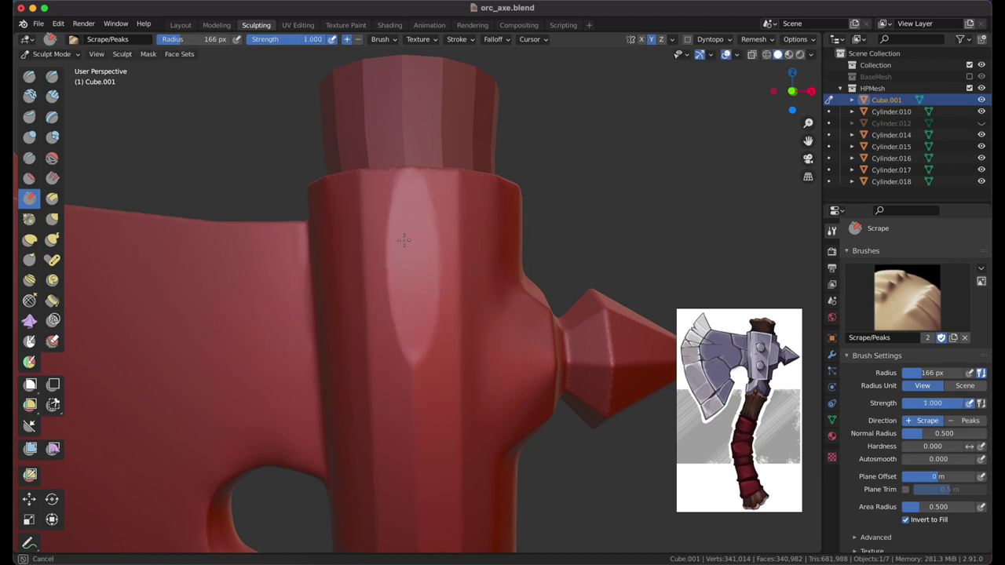
middle_click_drag(417, 252, 442, 298)
key("f")
left_click(405, 211)
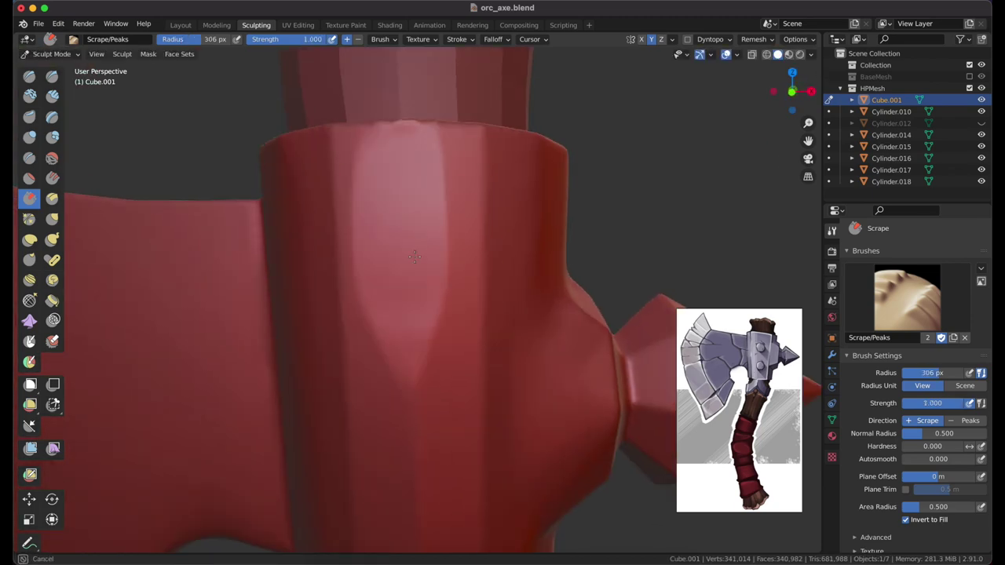
middle_click_drag(399, 178, 439, 294)
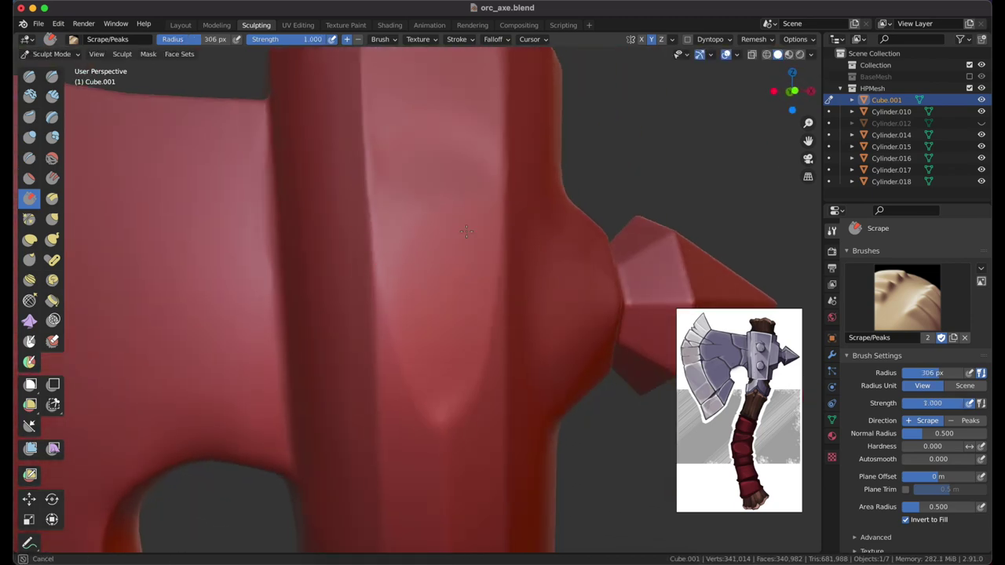
middle_click_drag(466, 232, 438, 306)
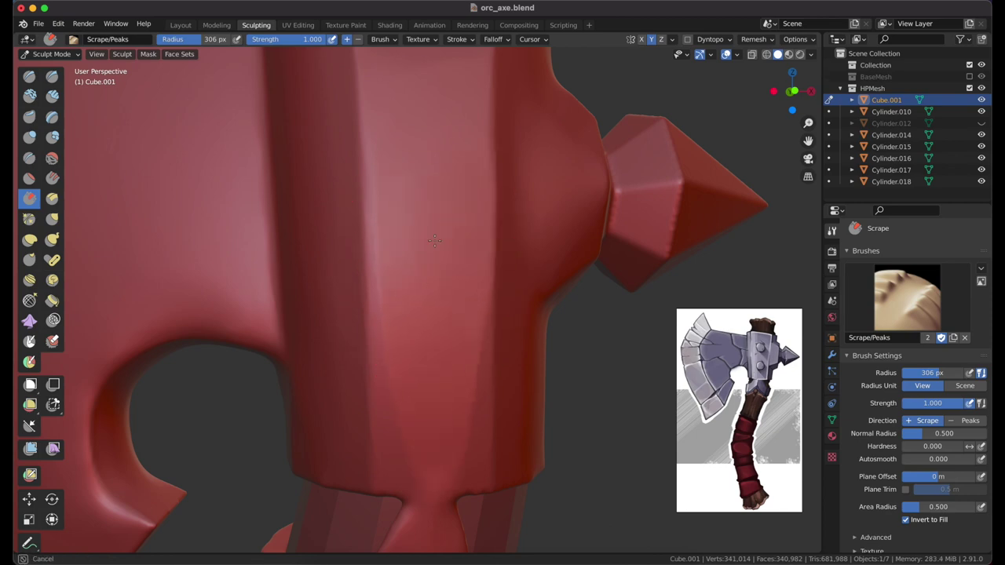
middle_click_drag(406, 325, 401, 296)
key("f")
left_click(401, 296)
scroll(400, 296, "down", 3)
mouse_move(400, 297)
middle_mouse_down()
mouse_move(438, 291)
mouse_move(416, 269)
mouse_move(415, 325)
middle_mouse_up()
scroll(415, 325, "up", 3)
Step: Inspect the collar from front, eye, side and lower views, then leave Sculpting
mouse_move(448, 291)
middle_mouse_down()
mouse_move(440, 258)
mouse_move(461, 203)
middle_mouse_up()
mouse_move(414, 451)
middle_mouse_down()
mouse_move(382, 314)
mouse_move(458, 314)
mouse_move(456, 352)
mouse_move(408, 285)
mouse_move(516, 359)
mouse_move(440, 298)
mouse_move(400, 245)
middle_mouse_up()
scroll(381, 314, "down", 4)
scroll(382, 314, "up", 5)
scroll(456, 353, "down", 1)
scroll(516, 359, "up", 5)
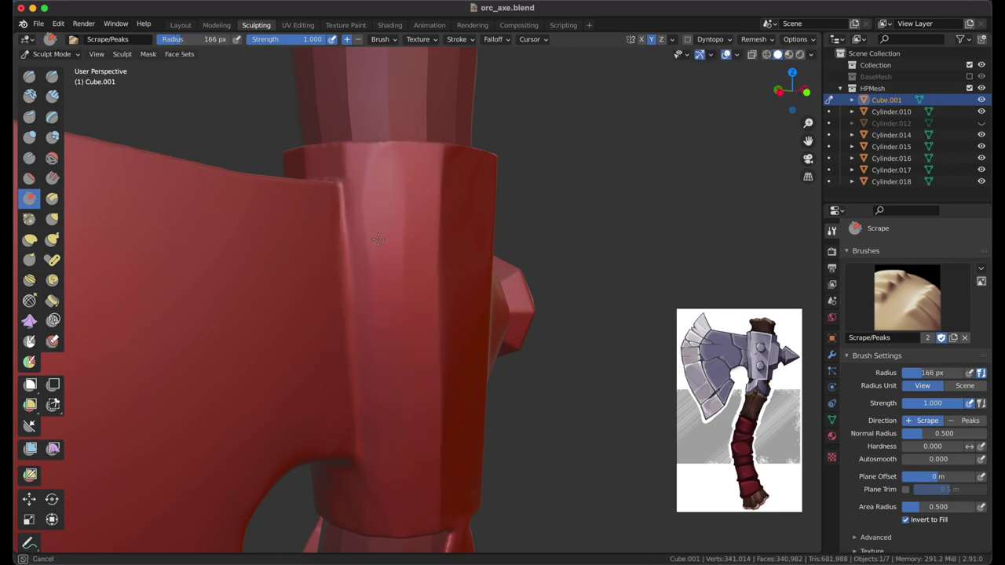
mouse_move(378, 239)
middle_mouse_down()
mouse_move(492, 358)
mouse_move(463, 202)
middle_mouse_up()
mouse_move(461, 256)
middle_mouse_down()
mouse_move(482, 370)
mouse_move(607, 303)
mouse_move(373, 194)
mouse_move(414, 314)
mouse_move(393, 314)
mouse_move(420, 196)
mouse_move(496, 341)
mouse_move(415, 139)
mouse_move(377, 186)
mouse_move(434, 268)
middle_mouse_up()
scroll(482, 370, "up", 4)
middle_click_drag(371, 377, 463, 318)
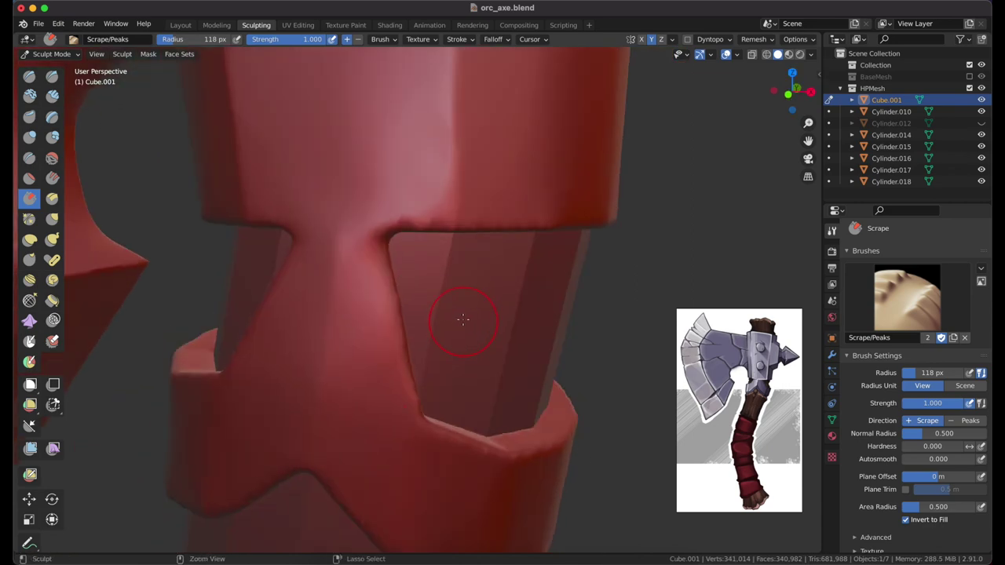
mouse_move(312, 246)
middle_mouse_down()
mouse_move(404, 209)
mouse_move(406, 281)
middle_mouse_up()
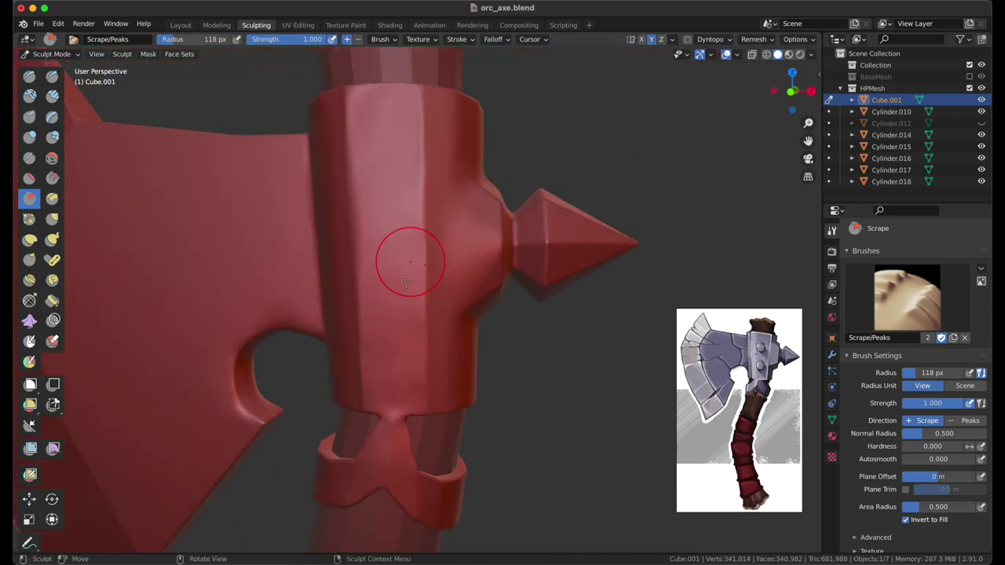
mouse_move(408, 387)
middle_mouse_down()
mouse_move(425, 307)
mouse_move(414, 150)
mouse_move(467, 261)
mouse_move(428, 212)
middle_mouse_up()
scroll(467, 261, "down", 3)
left_click(181, 24)
Step: Select Cylinder.012 and move its bolt vertices in Edit Mode
left_click(891, 123)
mouse_move(372, 241)
middle_mouse_down()
mouse_move(382, 236)
mouse_move(333, 260)
mouse_move(363, 303)
mouse_move(359, 381)
mouse_move(252, 249)
mouse_move(291, 252)
mouse_move(337, 175)
middle_mouse_up()
key("Tab")
key("g")
left_click(345, 263)
Step: Box-select the lower bolt strip and rotate it about 2.07° around Z
left_click(298, 252)
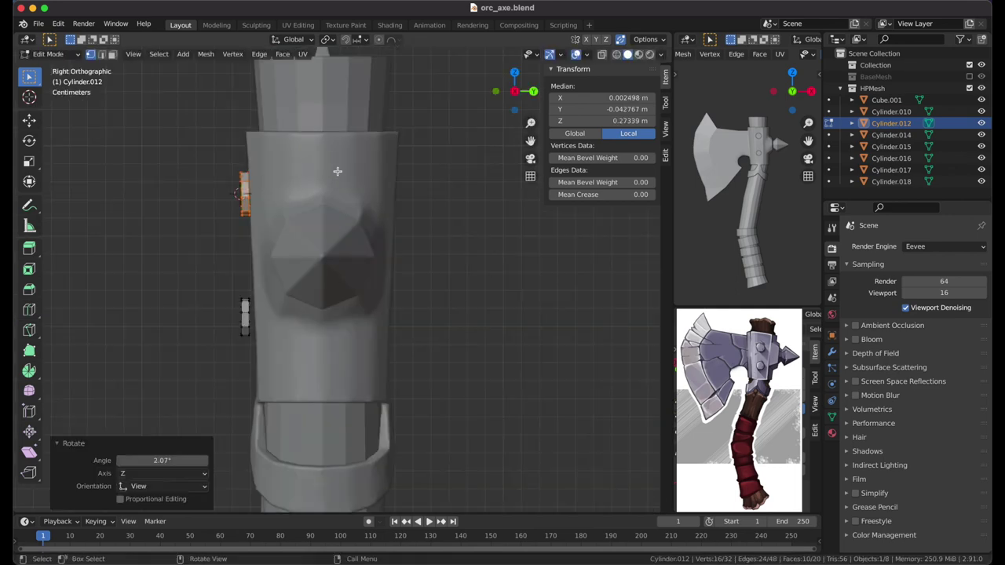
left_click_drag(215, 308, 250, 360)
key("r")
left_click(333, 275)
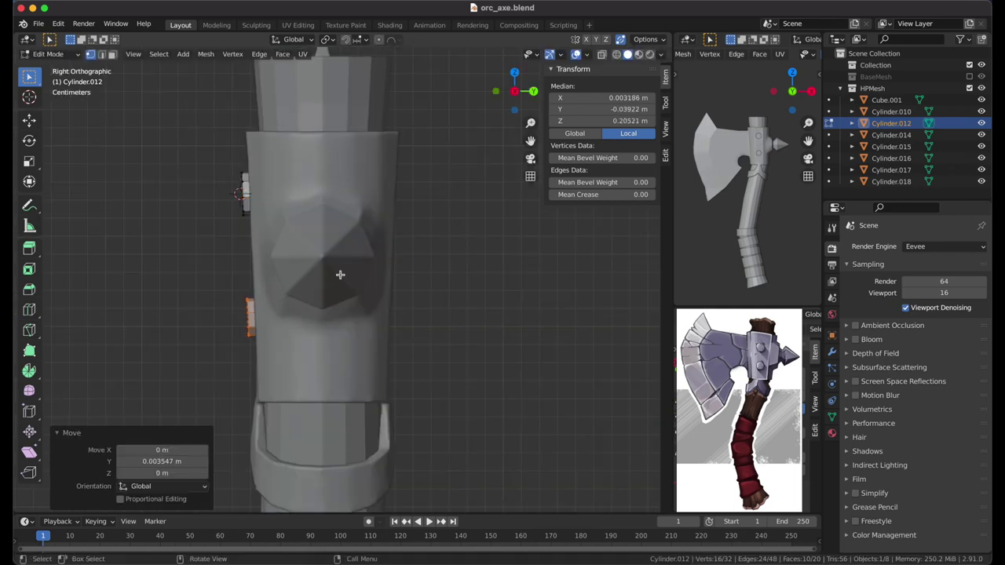
left_click(340, 274)
key("Tab")
Step: Add a Mirror modifier to the bolts, then undo it
left_click(832, 351)
left_click(867, 246)
left_click(718, 384)
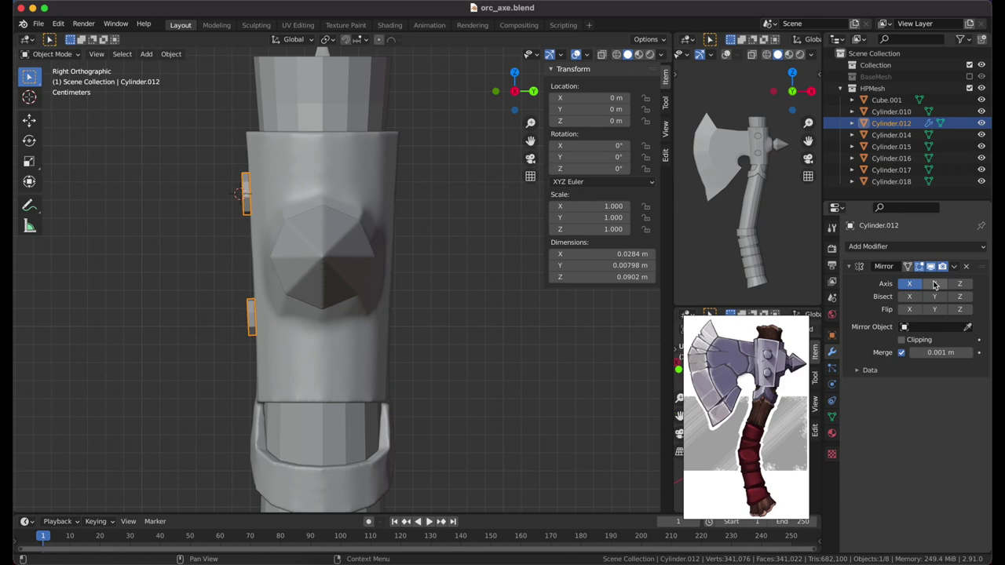
key("ctrl+z")
mouse_move(431, 281)
middle_mouse_down()
mouse_move(270, 153)
mouse_move(280, 208)
middle_mouse_up()
Step: Return to Sculpting and voxel-remesh the Cylinder.012 bolts to 452,964 vertices
left_click(256, 24)
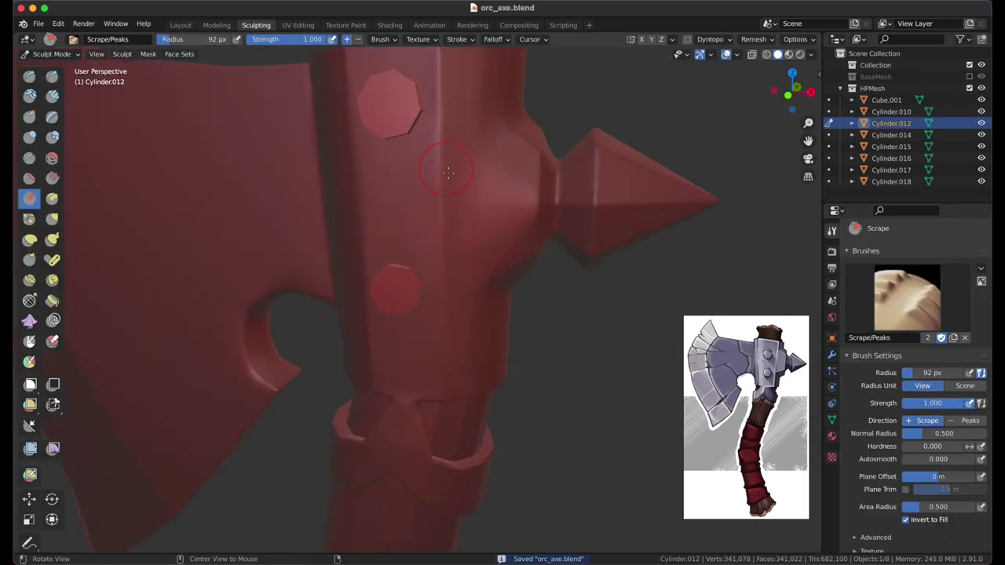
middle_click_drag(354, 259, 418, 249)
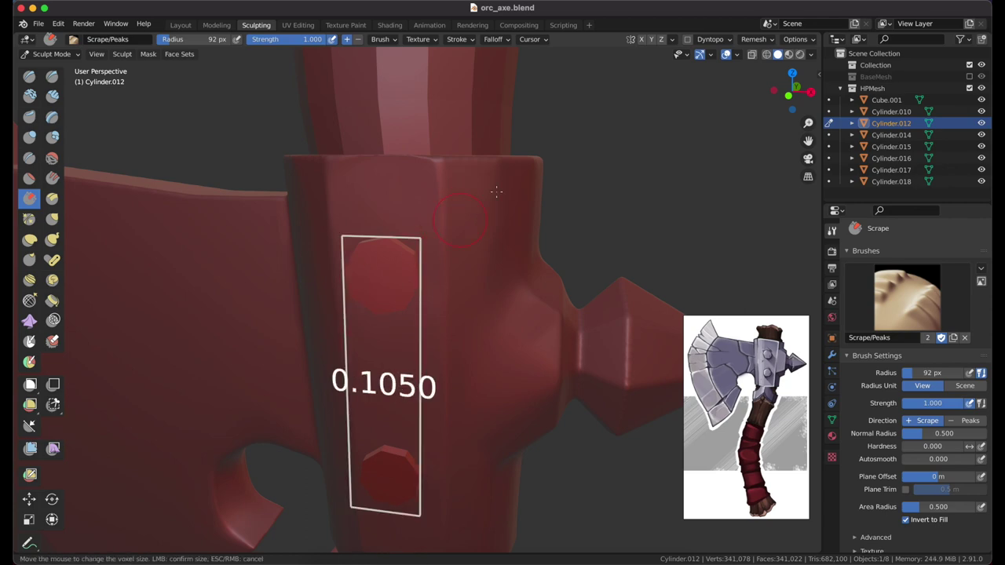
key("Escape")
left_click(754, 38)
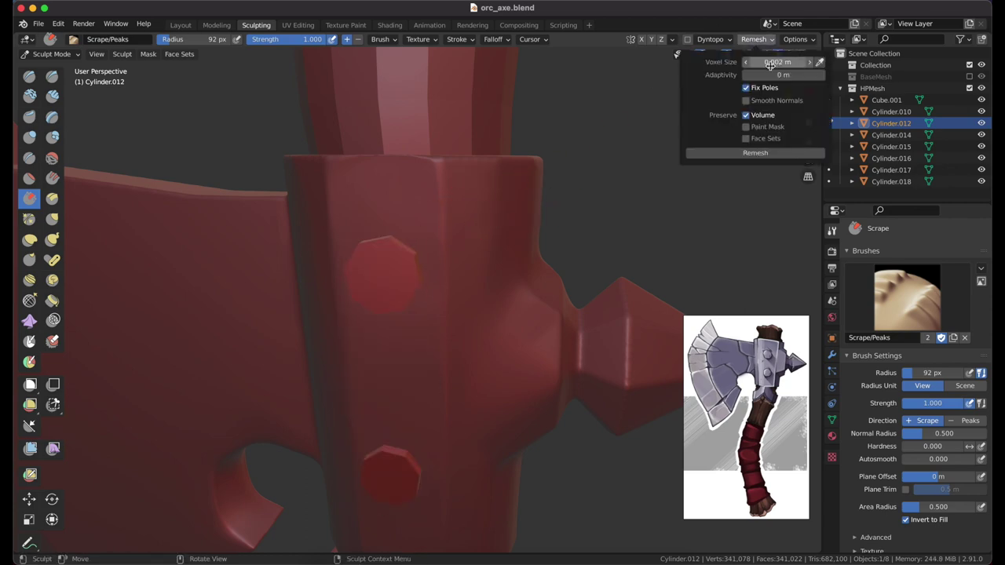
left_click(755, 152)
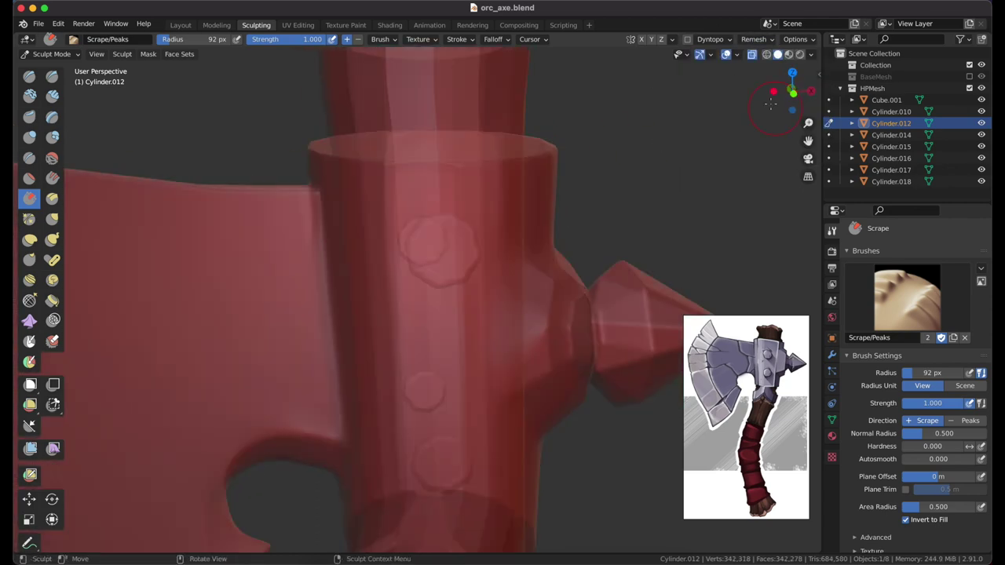
key("KP_Divide")
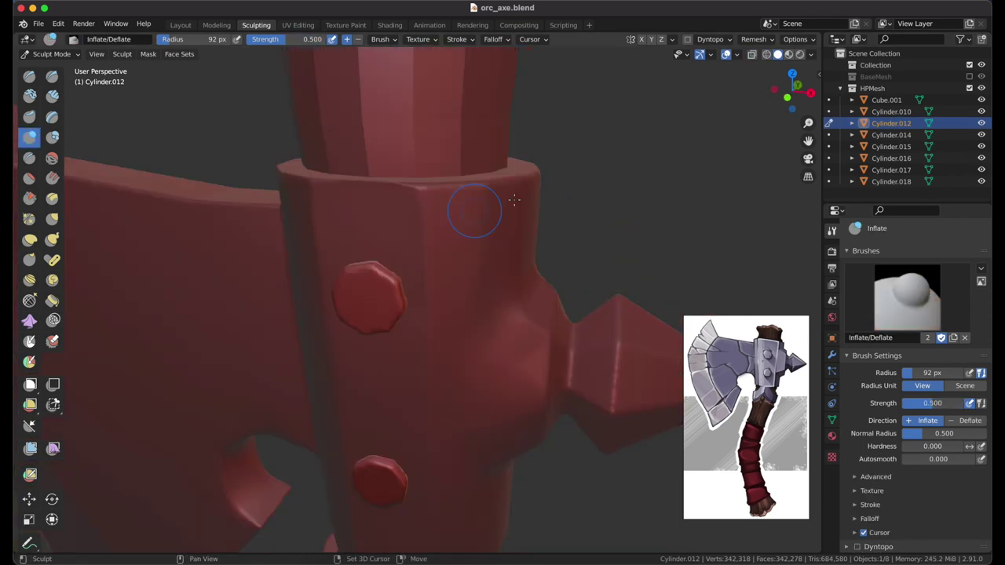
left_click(754, 38)
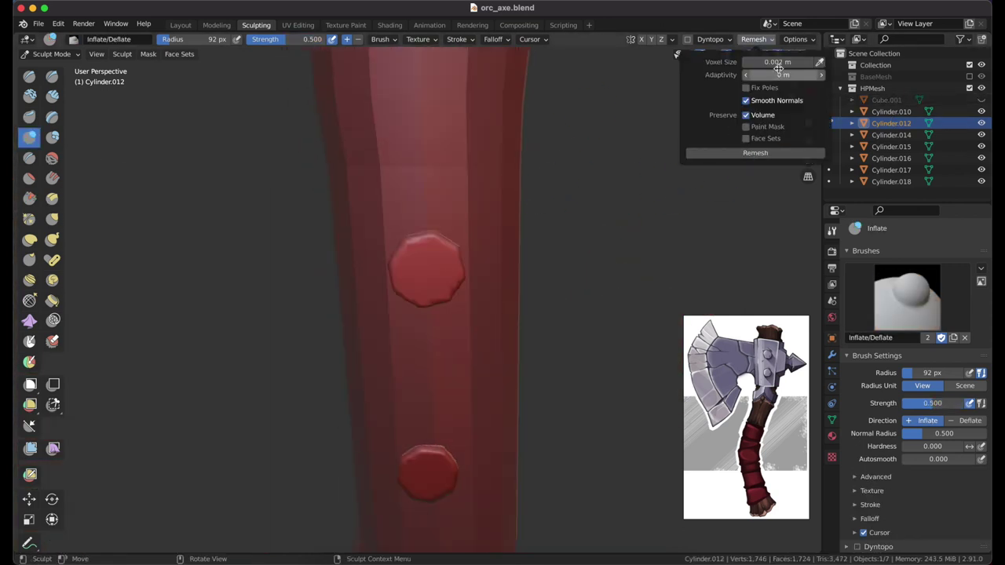
key("alt+h")
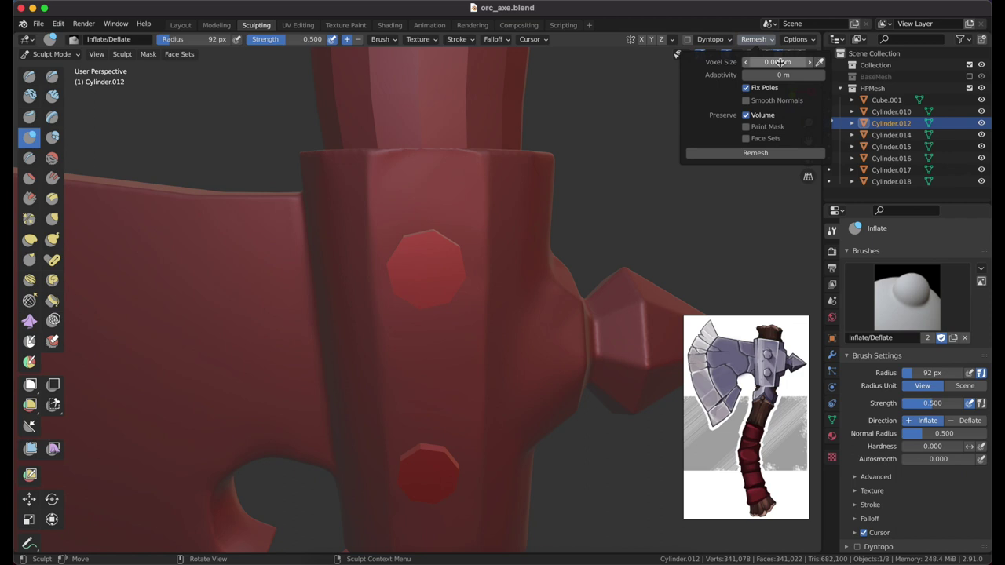
Step: Switch to the Grab brush and view the handle bolt edge-on
scroll(425, 259, "up", 4)
key("x")
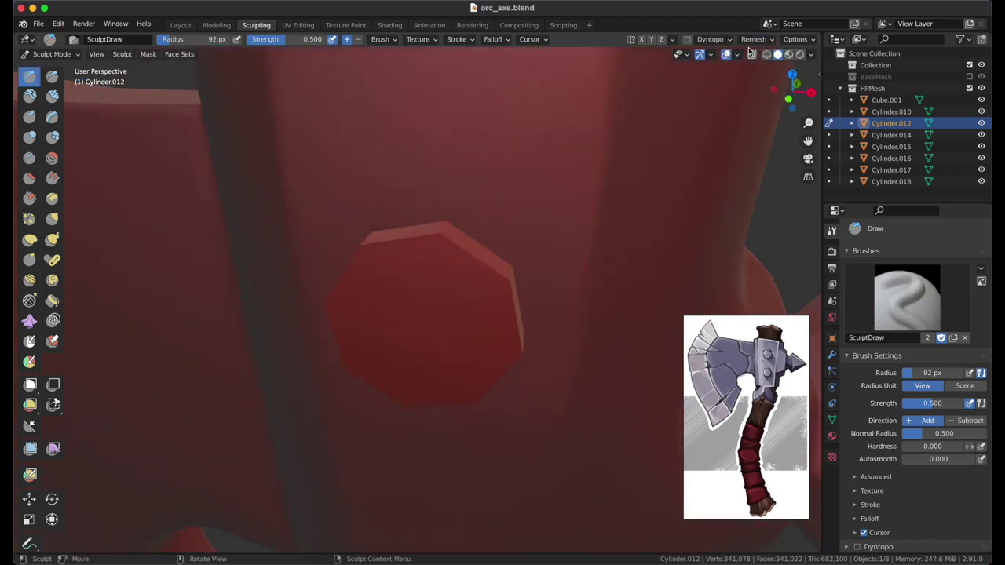
scroll(545, 228, "down", 4)
key("g")
scroll(490, 274, "up", 4)
scroll(490, 274, "down", 3)
mouse_move(471, 265)
middle_mouse_down()
mouse_move(301, 320)
mouse_move(471, 235)
middle_mouse_up()
scroll(302, 320, "up", 3)
left_click(833, 251)
left_click(811, 55)
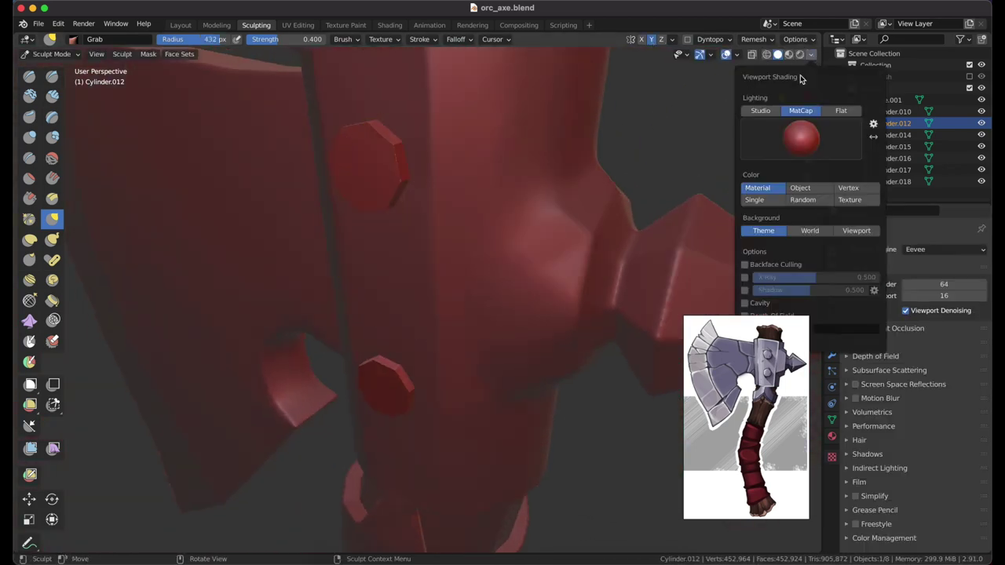
Step: Set MatCap viewport lighting and a 94 px, 0.855-strength Scrape/Peaks brush
left_click(801, 110)
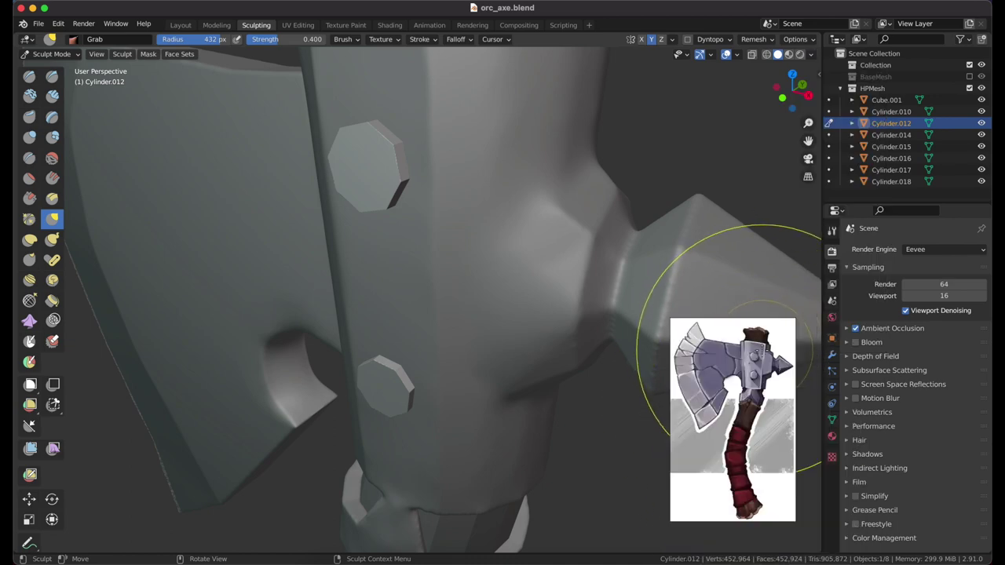
left_click(811, 55)
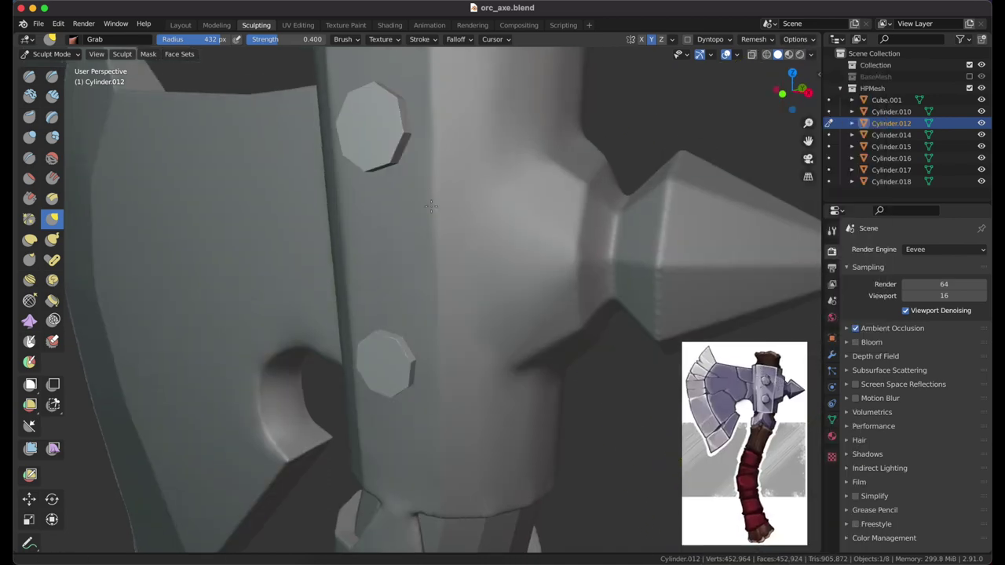
middle_click_drag(416, 133, 393, 236)
scroll(392, 236, "up", 3)
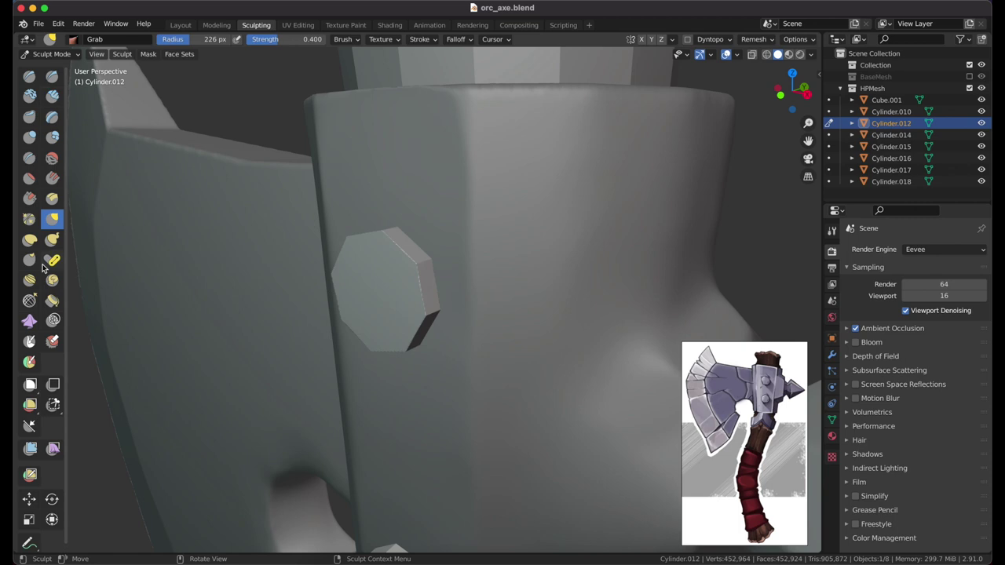
mouse_move(295, 299)
middle_mouse_down()
mouse_move(472, 236)
mouse_move(404, 325)
mouse_move(404, 303)
mouse_move(546, 306)
middle_mouse_up()
key("shift+f")
left_click(487, 242)
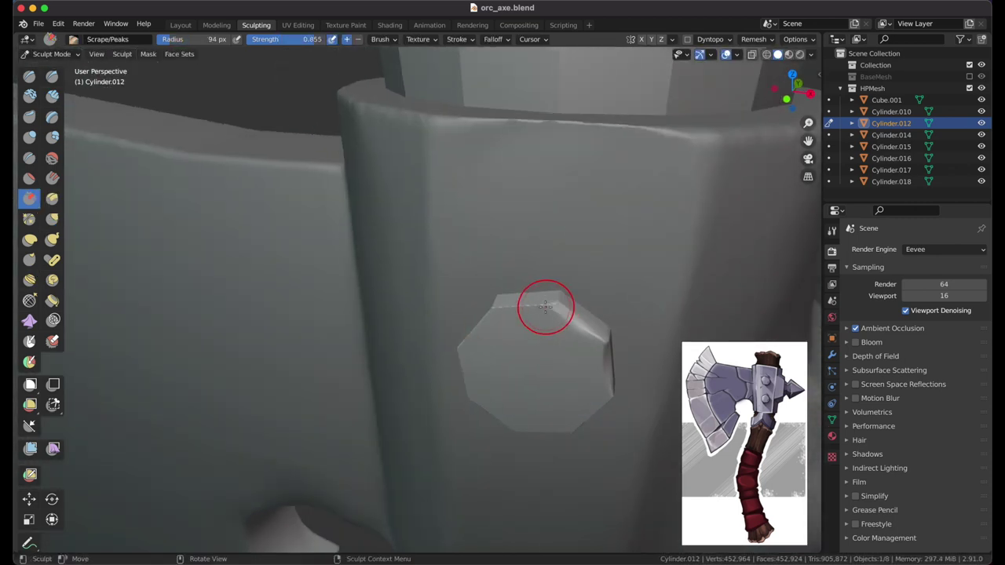
Step: Chip the top bolt edge and wear down the lower bolt's corner
mouse_move(473, 311)
middle_mouse_down()
mouse_move(606, 235)
mouse_move(496, 338)
mouse_move(510, 235)
middle_mouse_up()
mouse_move(524, 309)
middle_mouse_down()
mouse_move(534, 267)
mouse_move(406, 321)
mouse_move(310, 298)
mouse_move(406, 305)
middle_mouse_up()
middle_click_drag(354, 351, 437, 313)
scroll(440, 310, "down", 3)
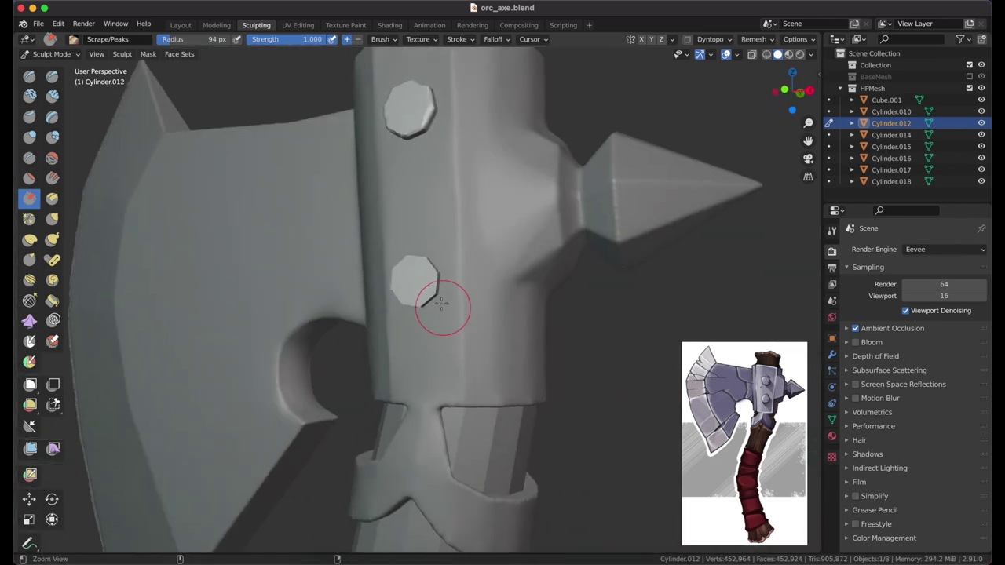
scroll(432, 315, "up", 5)
scroll(427, 345, "down", 4)
scroll(448, 298, "up", 4)
mouse_move(459, 241)
middle_mouse_down()
mouse_move(349, 253)
mouse_move(382, 276)
mouse_move(471, 243)
mouse_move(424, 304)
mouse_move(447, 291)
mouse_move(476, 388)
mouse_move(505, 406)
middle_mouse_up()
scroll(504, 406, "down", 5)
scroll(427, 359, "up", 5)
middle_click_drag(427, 359, 440, 321)
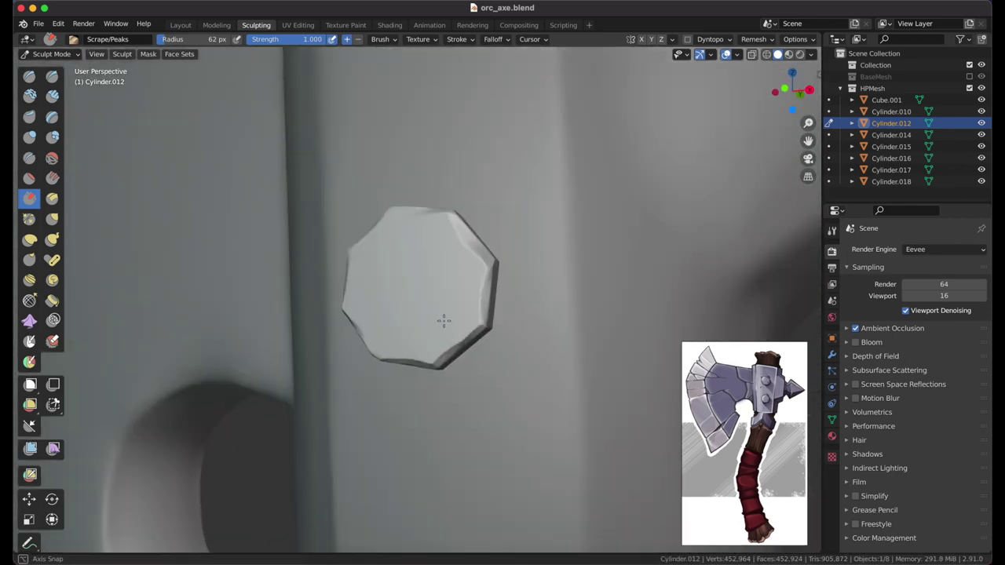
left_click(73, 40)
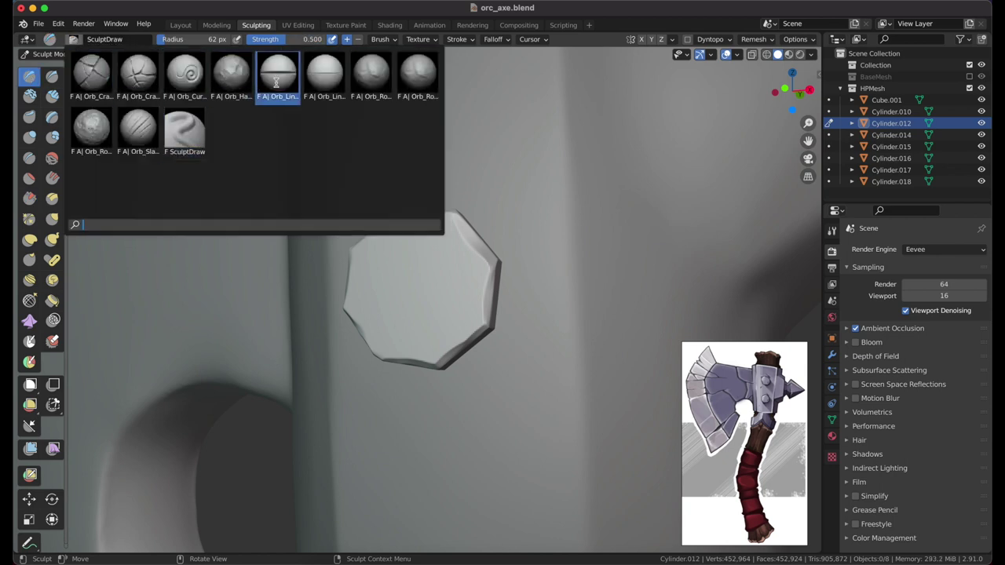
Step: Try rock-noise and hammered-metal brushes, settling on rubble at 182 px radius
left_click(277, 87)
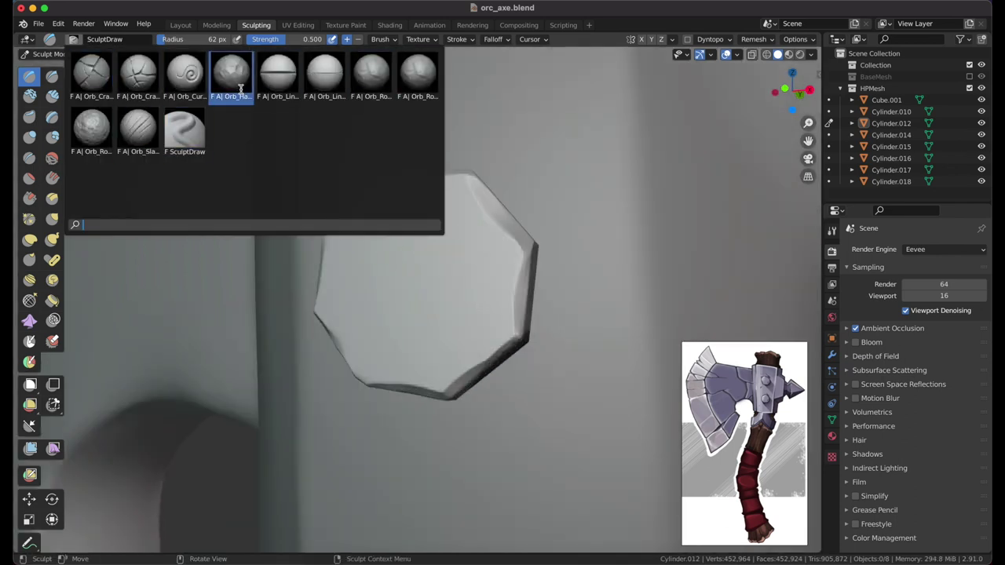
left_click(240, 88)
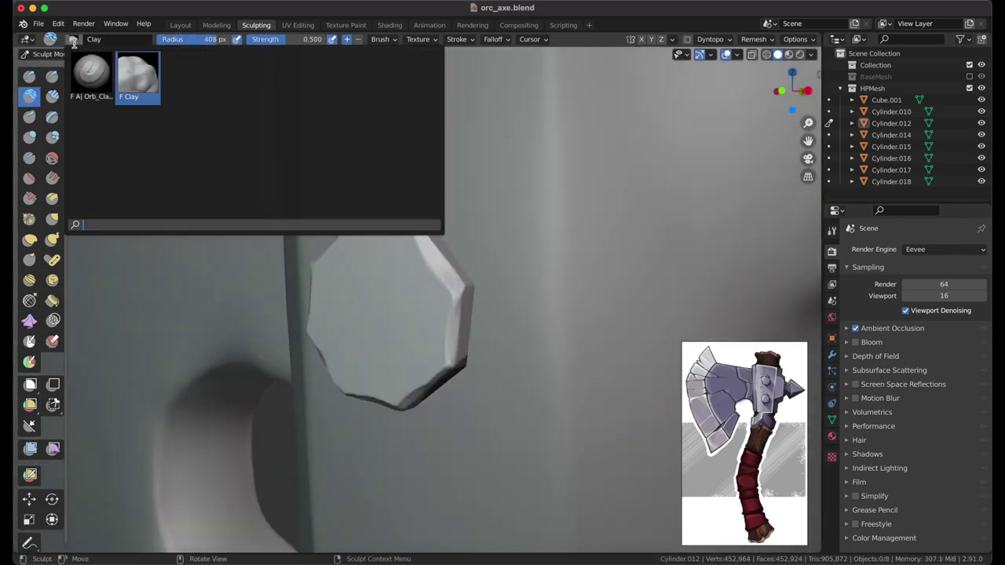
left_click(52, 40)
left_click(185, 79)
key("f")
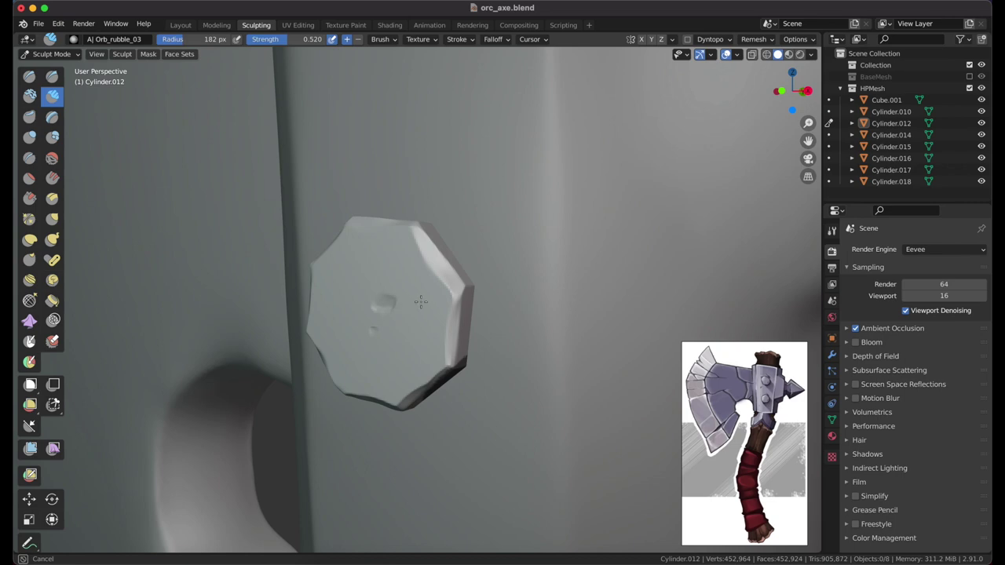
left_click(418, 302)
scroll(408, 283, "down", 5)
middle_click_drag(447, 288, 416, 275)
Step: Cut a slash mark across the bolt with the slash brush, then return to Scrape
left_click(52, 40)
left_click(126, 157)
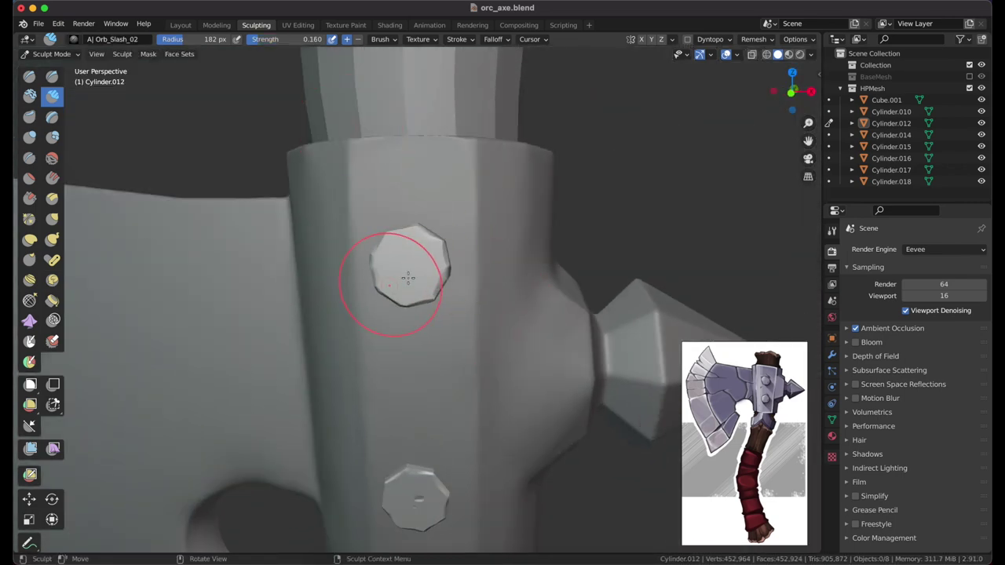
scroll(447, 238, "down", 5)
scroll(409, 259, "up", 6)
left_click(29, 198)
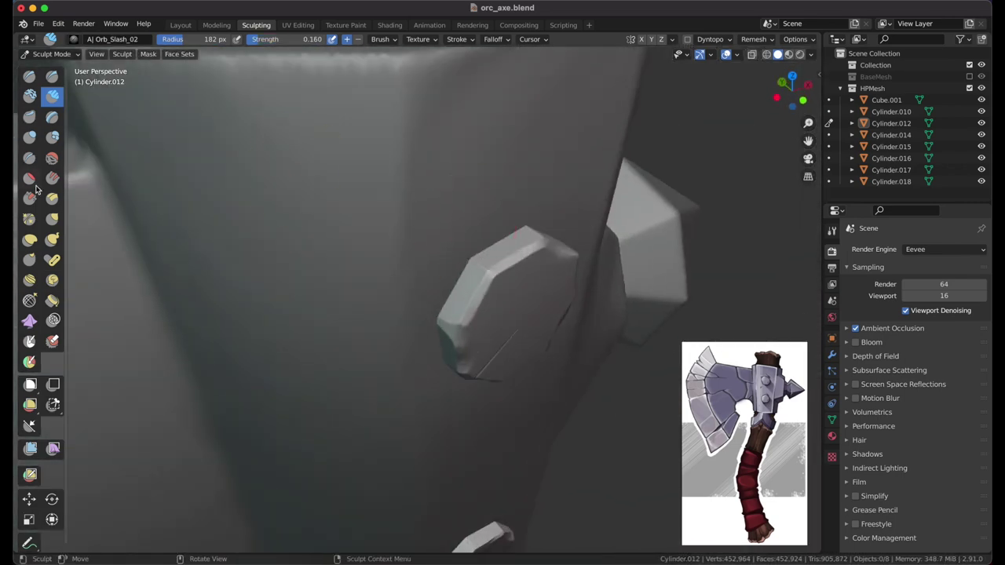
middle_click_drag(377, 259, 358, 256)
scroll(458, 314, "down", 5)
mouse_move(437, 246)
middle_mouse_down()
mouse_move(433, 291)
mouse_move(567, 326)
mouse_move(467, 293)
mouse_move(375, 298)
mouse_move(417, 330)
middle_mouse_up()
scroll(467, 292, "up", 4)
scroll(375, 298, "up", 3)
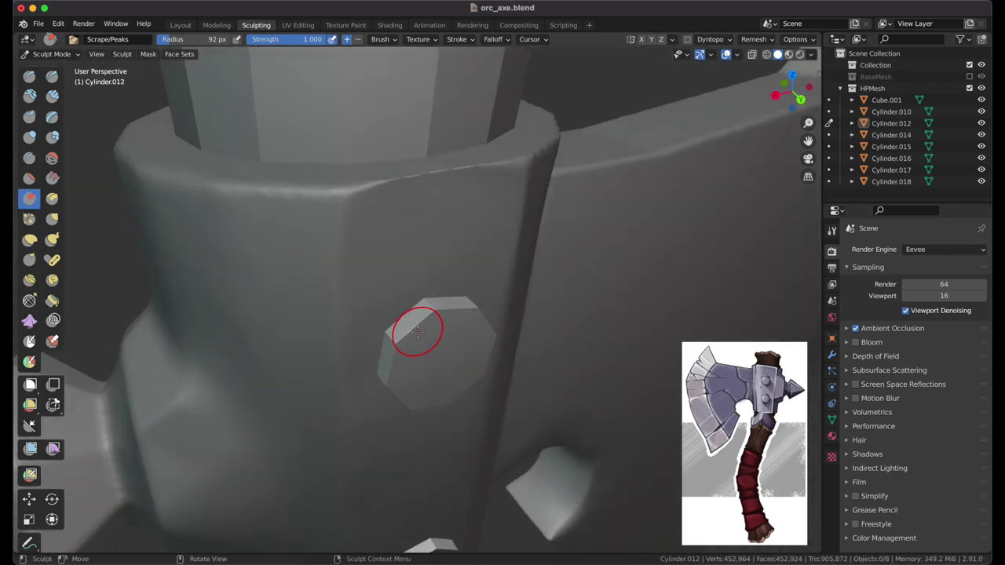
Step: Symmetrize the mesh from -Y to +Y and save the file
left_click(672, 39)
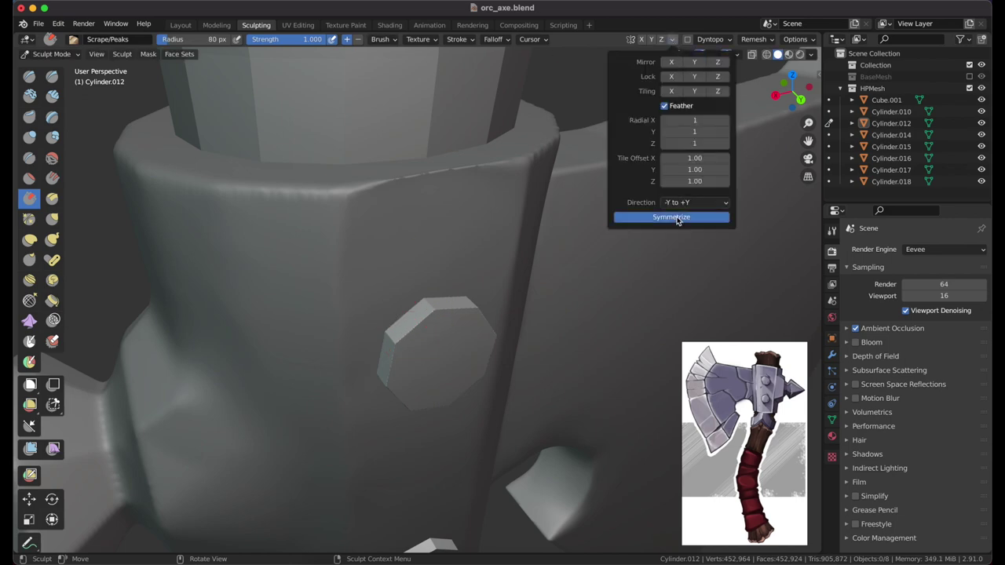
left_click(672, 217)
mouse_move(424, 267)
middle_mouse_down()
mouse_move(408, 259)
mouse_move(370, 298)
mouse_move(448, 240)
middle_mouse_up()
scroll(422, 269, "up", 3)
scroll(511, 306, "down", 5)
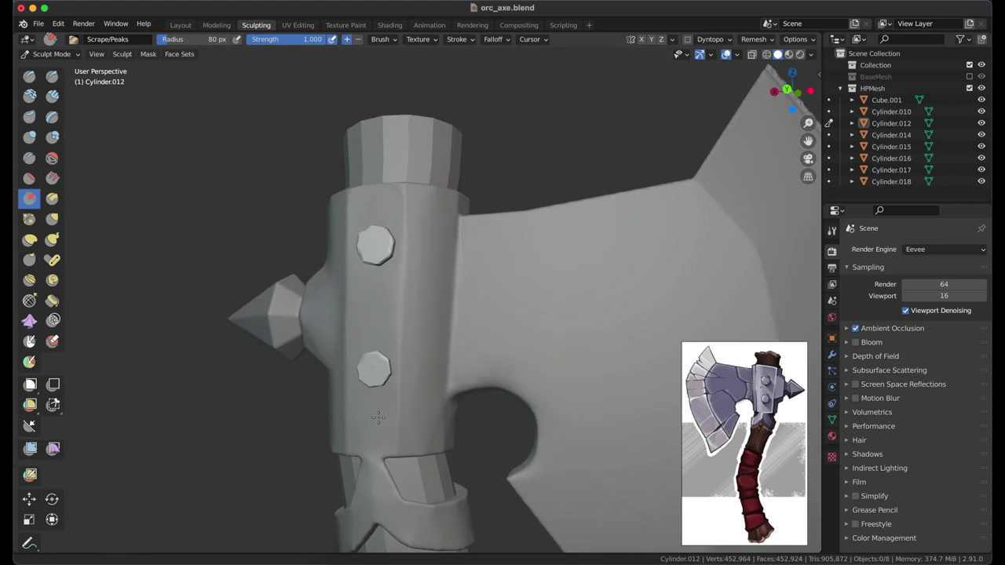
middle_click_drag(510, 307, 415, 291)
scroll(446, 326, "up", 3)
key("ctrl+s")
Step: Review the whole axe and handle, save again, and select Cube.001
scroll(446, 327, "down", 4)
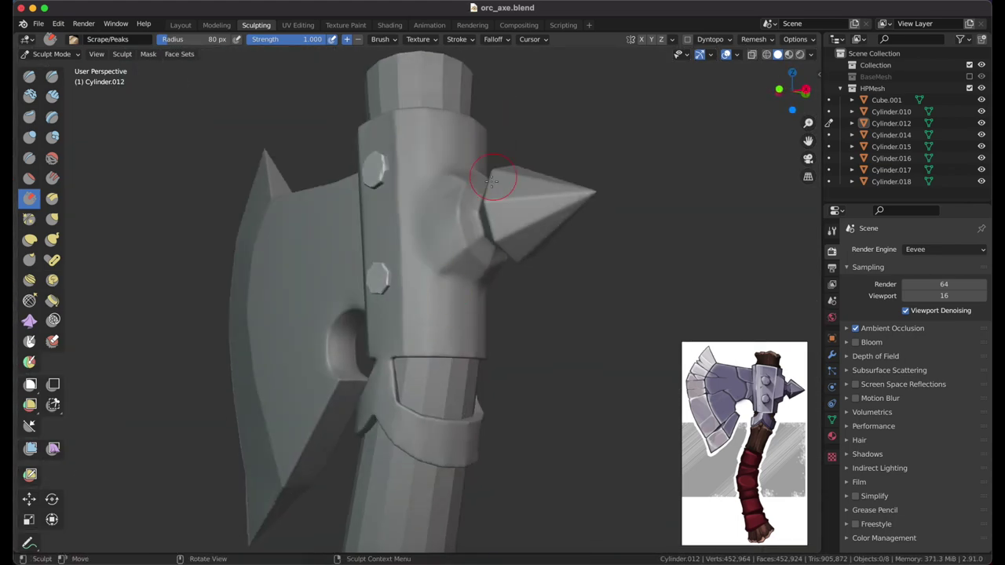
middle_click_drag(446, 327, 369, 294)
scroll(369, 294, "up", 3)
scroll(369, 294, "up", 2)
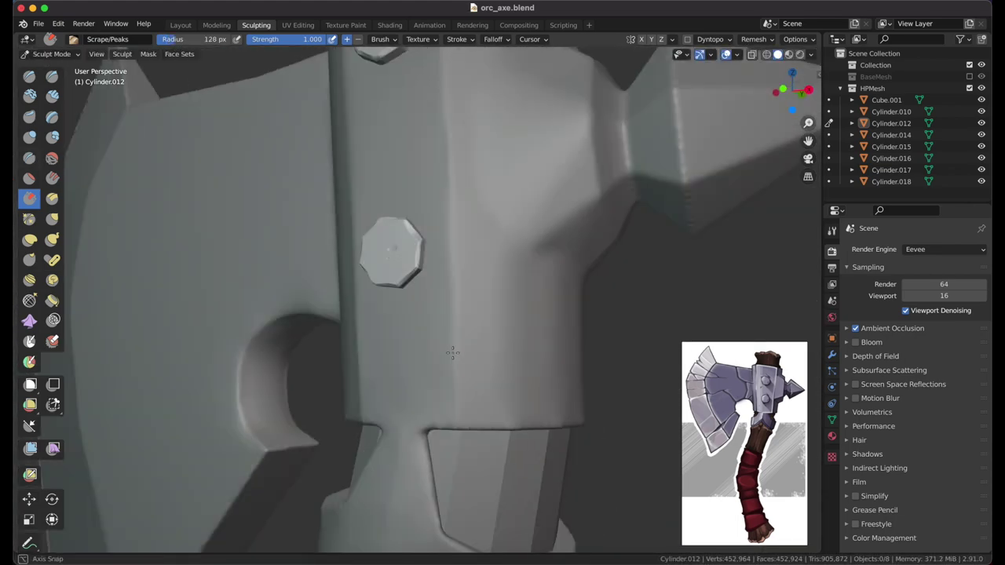
middle_click_drag(530, 350, 245, 306)
scroll(428, 350, "down", 4)
middle_click_drag(428, 349, 460, 382)
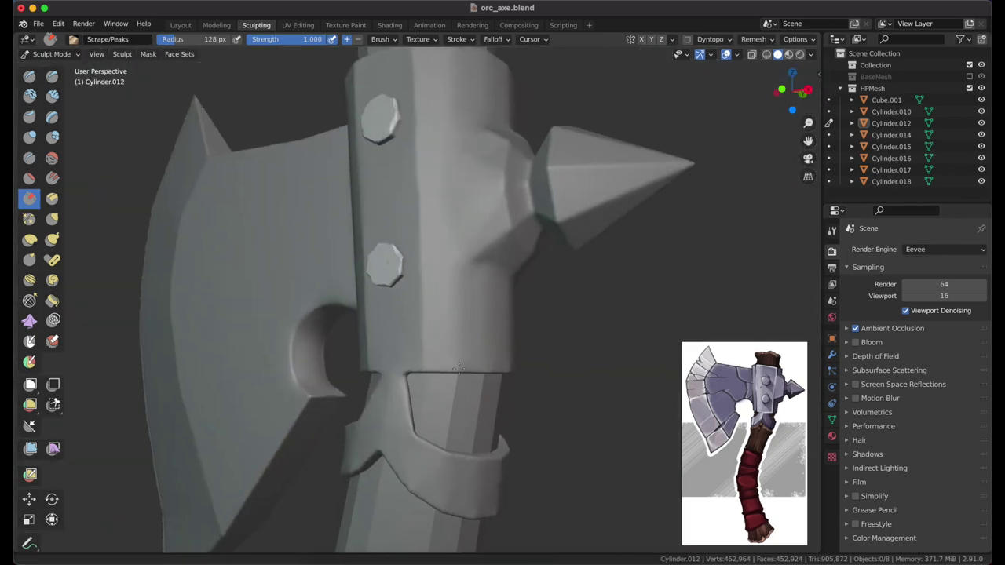
scroll(460, 382, "up", 3)
key("ctrl+s")
left_click(888, 101)
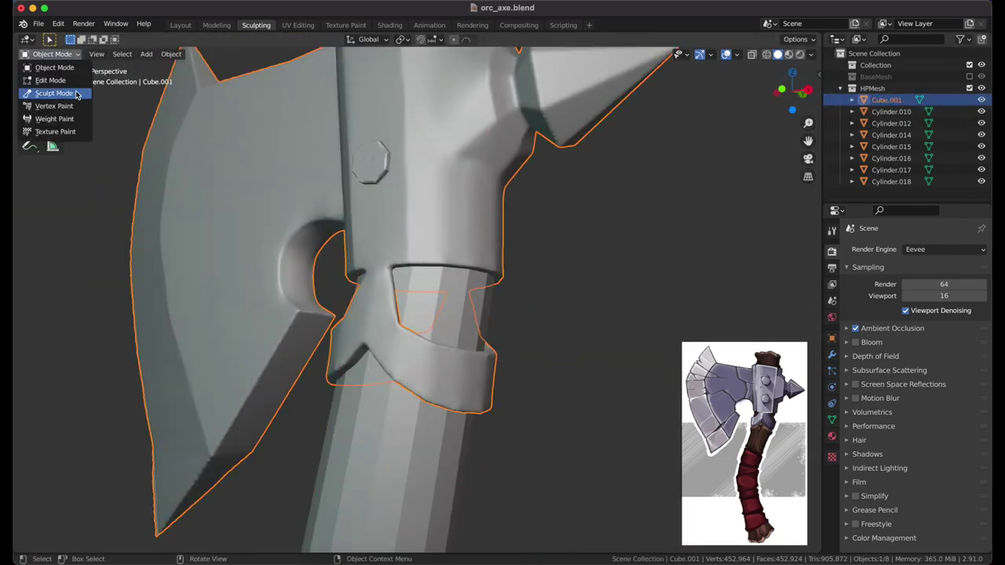
Step: Put Cube.001 into Sculpt Mode and zoom in on the handle band's inner corner
left_click(68, 95)
mouse_move(439, 267)
middle_mouse_down()
mouse_move(480, 265)
mouse_move(456, 271)
middle_mouse_up()
scroll(480, 266, "up", 2)
scroll(480, 266, "up", 1)
scroll(456, 271, "up", 2)
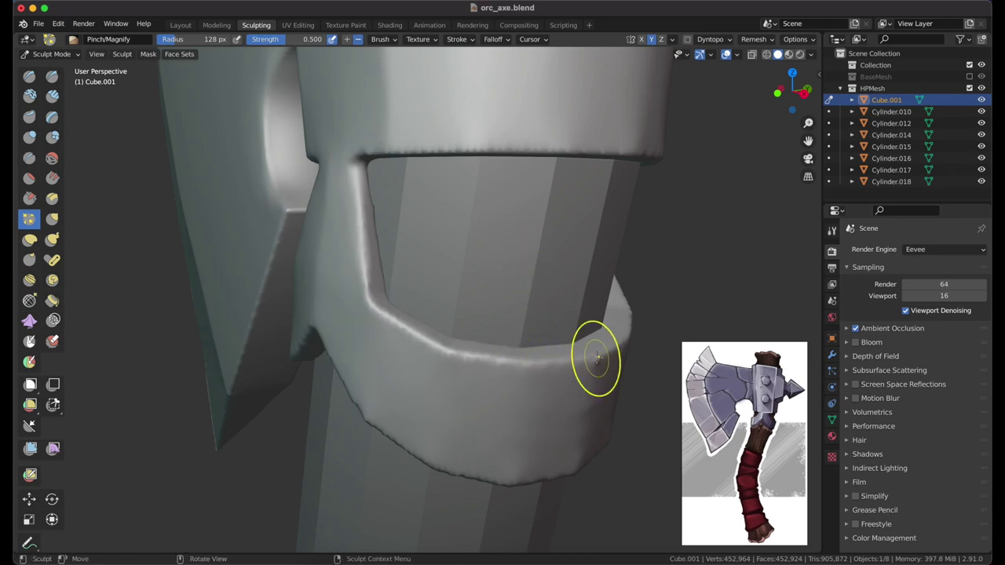
middle_click_drag(365, 260, 260, 162)
scroll(348, 258, "up", 3)
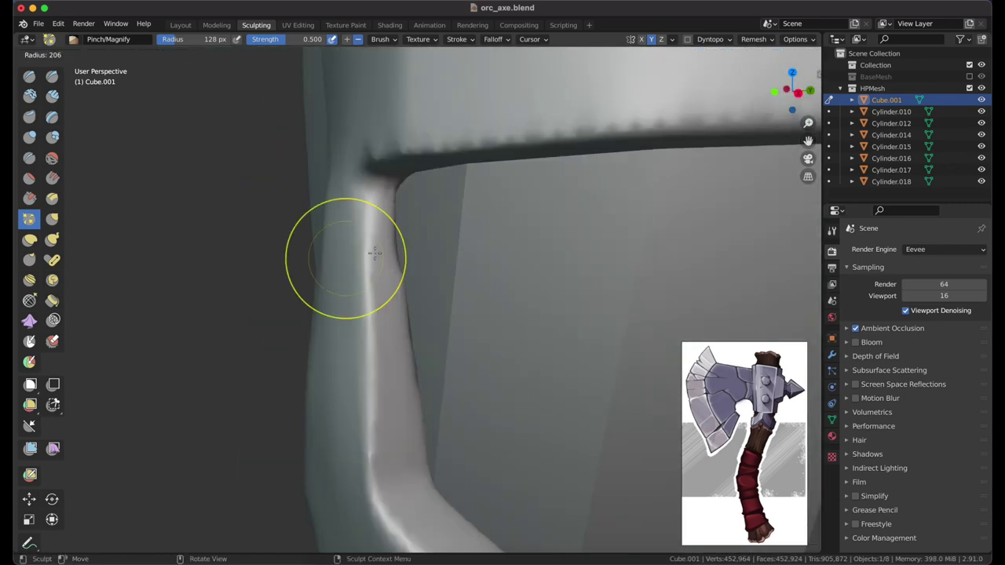
Step: Pinch the band's inner corner and edges crisp, then scrape its top edge worn
middle_click_drag(348, 258, 399, 225)
mouse_move(459, 264)
middle_mouse_down()
mouse_move(474, 314)
mouse_move(377, 262)
mouse_move(363, 184)
middle_mouse_up()
middle_click_drag(431, 299, 357, 325)
middle_click_drag(291, 329, 448, 318)
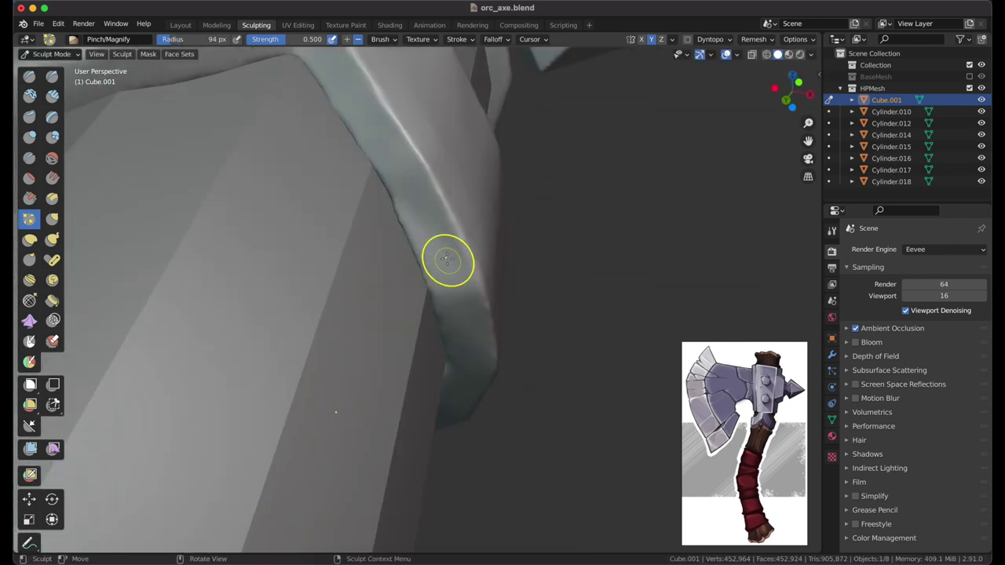
mouse_move(406, 219)
middle_mouse_down()
mouse_move(366, 298)
mouse_move(397, 303)
mouse_move(399, 313)
mouse_move(264, 386)
mouse_move(392, 369)
mouse_move(338, 362)
middle_mouse_up()
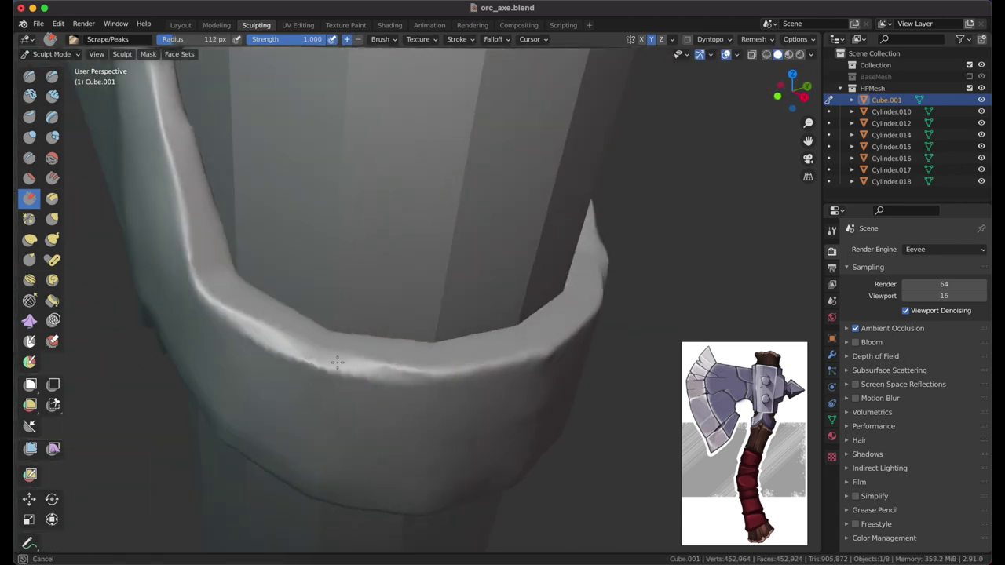
mouse_move(229, 272)
middle_mouse_down()
mouse_move(322, 332)
mouse_move(359, 254)
mouse_move(544, 267)
mouse_move(304, 340)
mouse_move(422, 236)
mouse_move(769, 40)
middle_mouse_up()
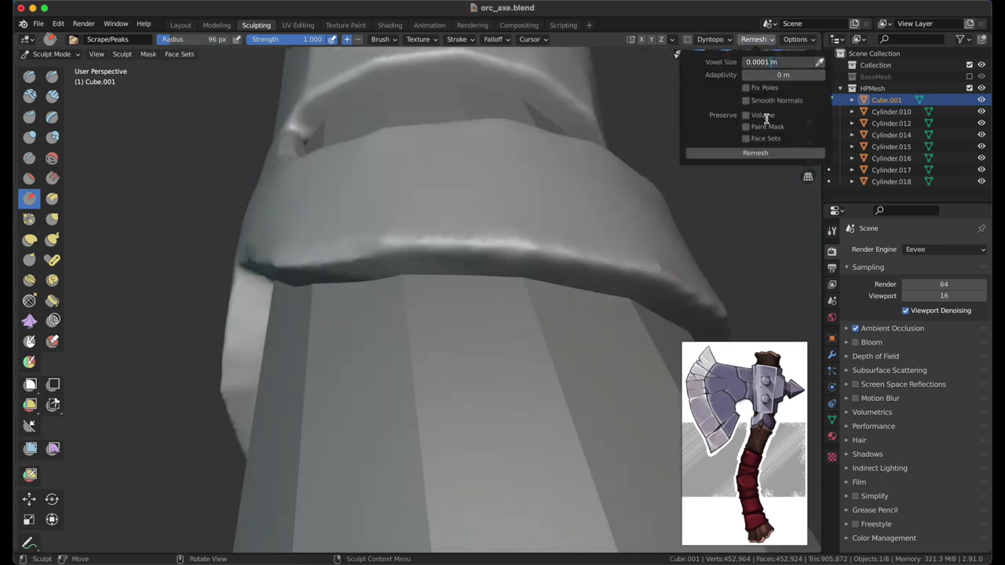
scroll(534, 212, "down", 8)
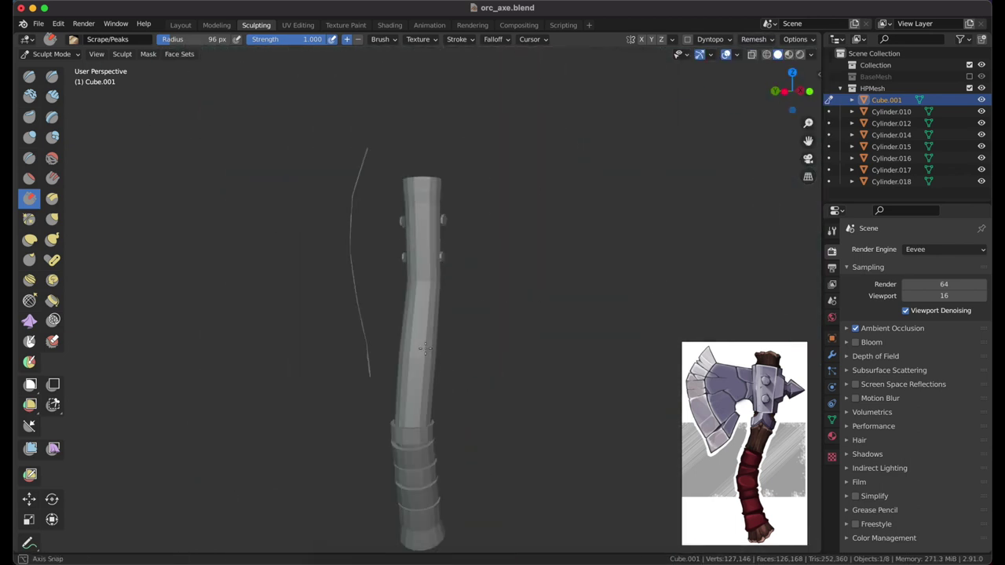
Step: Turn on the face orientation overlay to check the whole axe's face directions, then turn it off
middle_click_drag(534, 213, 549, 251)
left_click(736, 54)
left_click(665, 264)
mouse_move(644, 259)
middle_mouse_down()
mouse_move(602, 243)
mouse_move(581, 204)
middle_mouse_up()
left_click(754, 40)
left_click(664, 264)
mouse_move(665, 264)
middle_mouse_down()
mouse_move(516, 213)
mouse_move(374, 216)
middle_mouse_up()
Step: Orbit into a close-up of the blade tip, turned to face the view
scroll(373, 216, "up", 4)
middle_click_drag(404, 153, 397, 307)
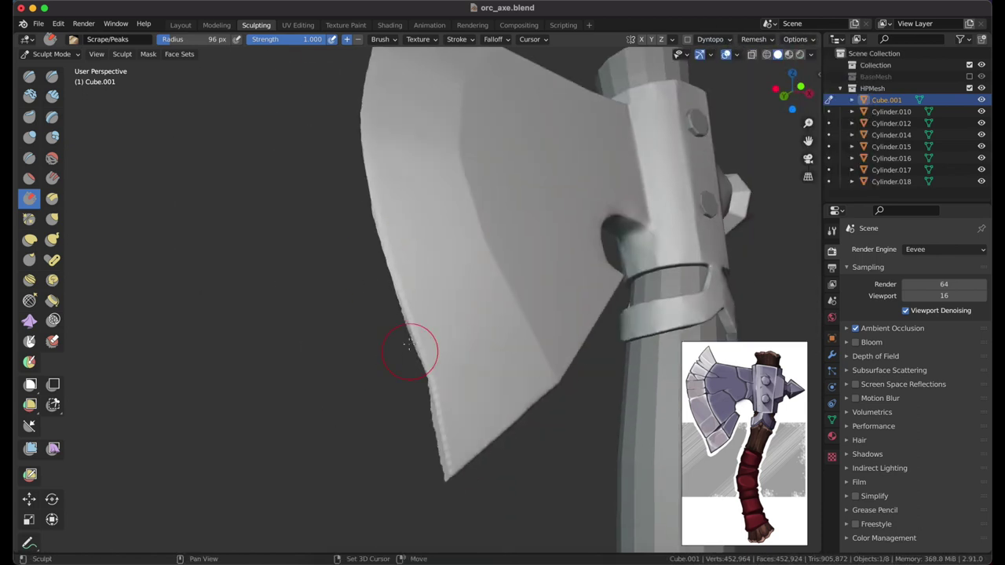
middle_click_drag(501, 480, 447, 182)
scroll(446, 181, "down", 3)
scroll(448, 325, "up", 5)
middle_click_drag(448, 325, 549, 236)
Step: Check face orientation around the blade tip, then hide the overlay again
left_click(734, 54)
left_click(664, 264)
mouse_move(664, 264)
middle_mouse_down()
mouse_move(534, 227)
mouse_move(644, 128)
middle_mouse_up()
scroll(644, 128, "down", 3)
left_click(734, 54)
left_click(664, 264)
Step: Sample the remesh voxel size from the mesh and increase it slightly
left_click(753, 38)
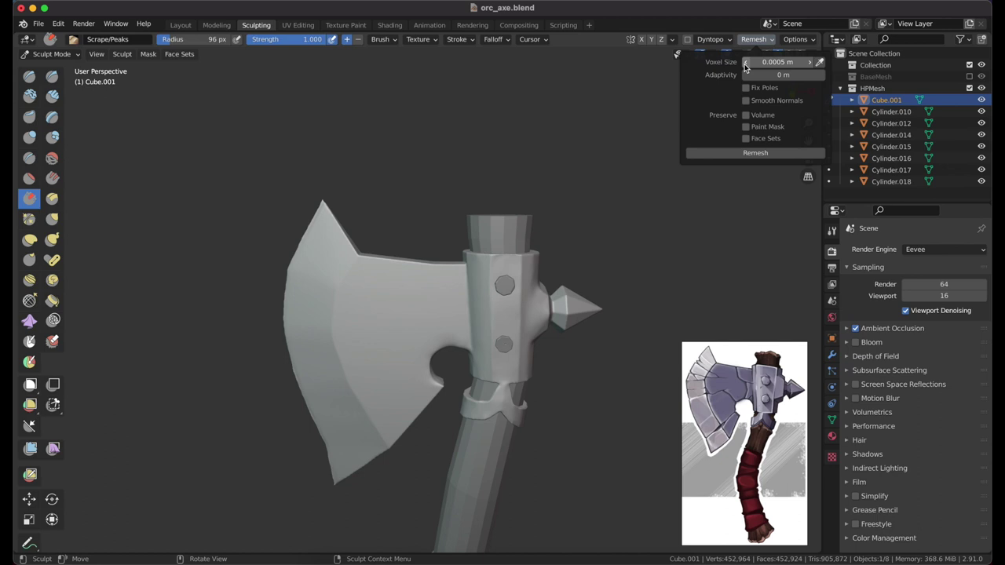
key("r")
left_click(594, 209)
left_click(753, 39)
left_click_drag(801, 63, 812, 62)
left_click(753, 39)
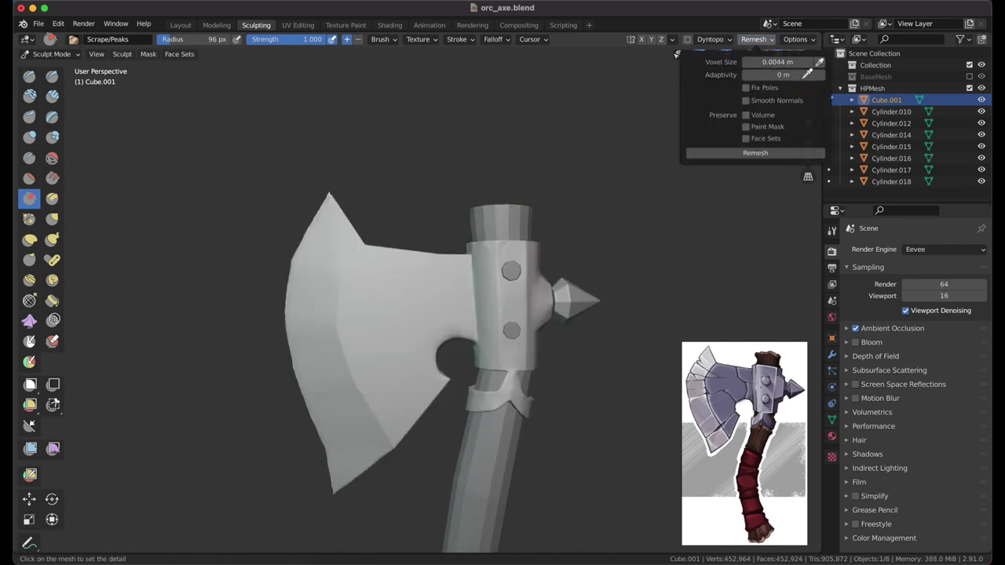
key("n")
key("n")
Step: Orbit around the collar ring to view each side and its front strap
middle_click_drag(565, 218, 75, 95)
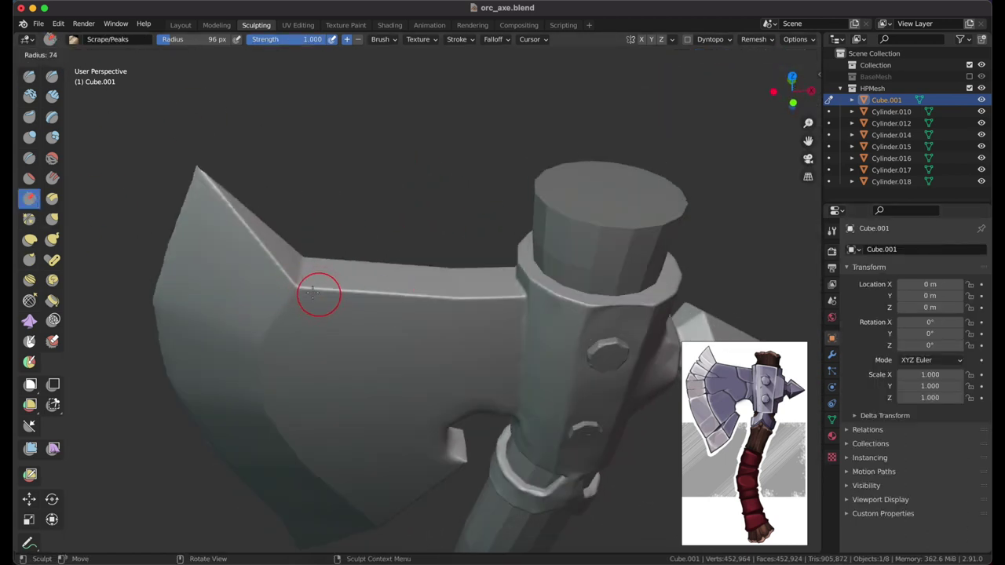
mouse_move(608, 326)
middle_mouse_down()
mouse_move(415, 307)
mouse_move(426, 332)
mouse_move(451, 304)
mouse_move(475, 332)
mouse_move(459, 304)
mouse_move(415, 280)
mouse_move(404, 246)
mouse_move(465, 179)
mouse_move(507, 294)
mouse_move(374, 360)
mouse_move(498, 325)
mouse_move(521, 354)
mouse_move(476, 377)
mouse_move(502, 405)
mouse_move(421, 388)
mouse_move(397, 321)
mouse_move(347, 426)
mouse_move(296, 360)
middle_mouse_up()
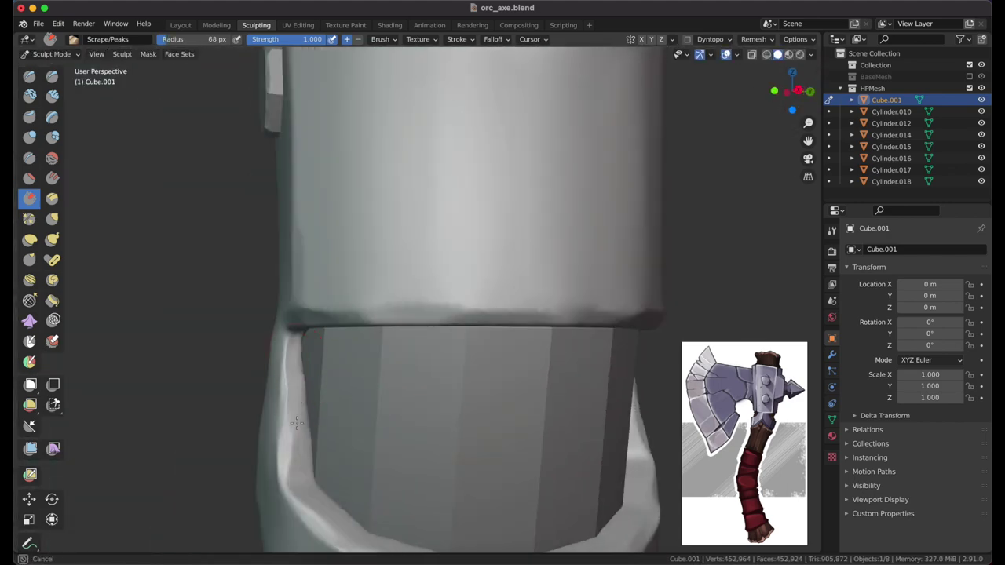
middle_click_drag(345, 456, 280, 390)
mouse_move(284, 426)
middle_mouse_down()
mouse_move(437, 359)
mouse_move(363, 325)
mouse_move(275, 303)
mouse_move(286, 270)
middle_mouse_up()
middle_click_drag(286, 328, 359, 338)
mouse_move(485, 420)
middle_mouse_down()
mouse_move(599, 348)
mouse_move(399, 428)
mouse_move(512, 337)
mouse_move(504, 214)
middle_mouse_up()
mouse_move(472, 339)
middle_mouse_down()
mouse_move(460, 370)
mouse_move(411, 307)
mouse_move(275, 220)
middle_mouse_up()
left_click(52, 76)
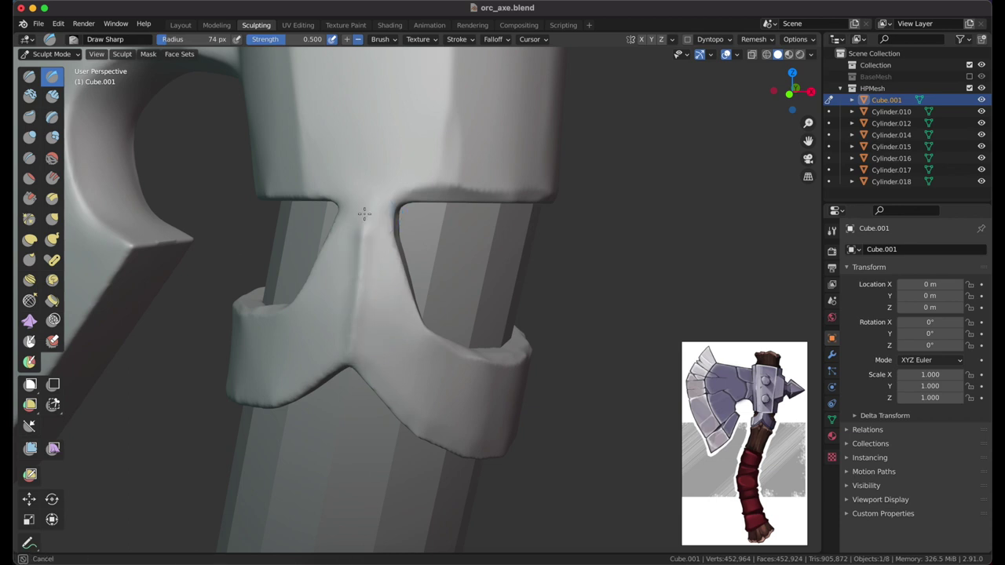
Step: Cut a sharp ridge down the collar strap and pinch its top sharper
mouse_move(396, 321)
middle_mouse_down()
mouse_move(282, 217)
mouse_move(385, 258)
middle_mouse_up()
left_click(29, 198)
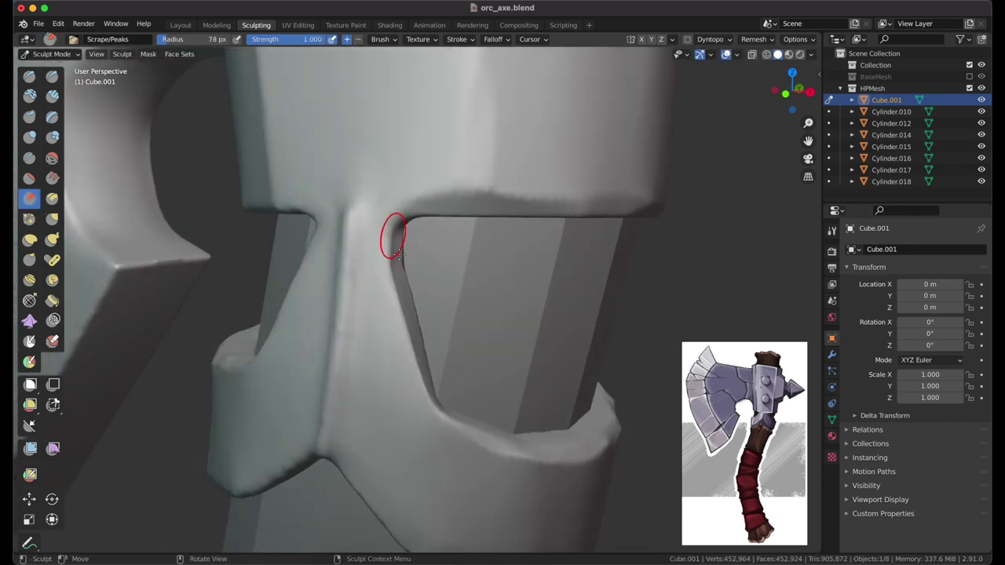
middle_click_drag(386, 464, 449, 370)
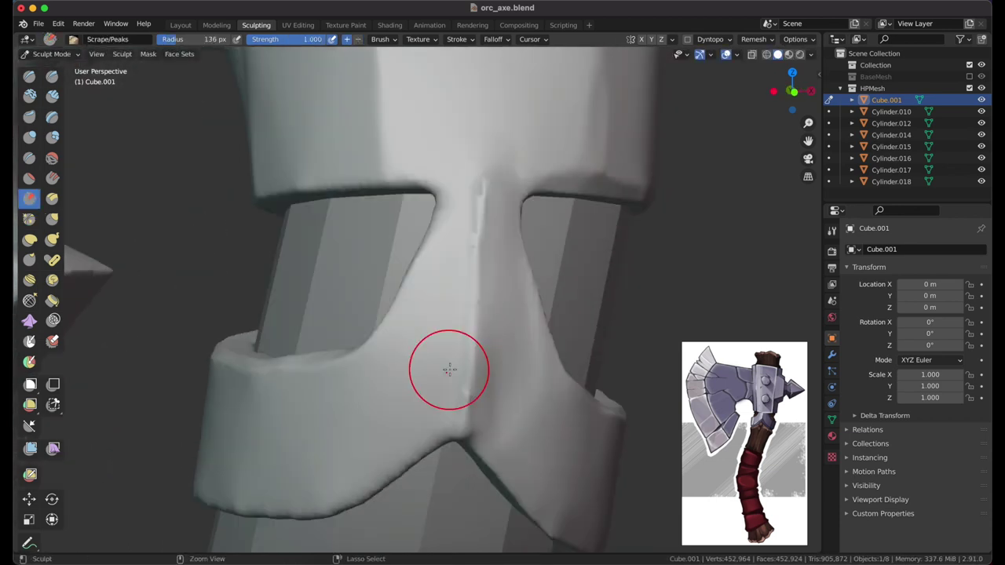
middle_click_drag(490, 239, 498, 364)
left_click(29, 219)
middle_click_drag(314, 259, 351, 227)
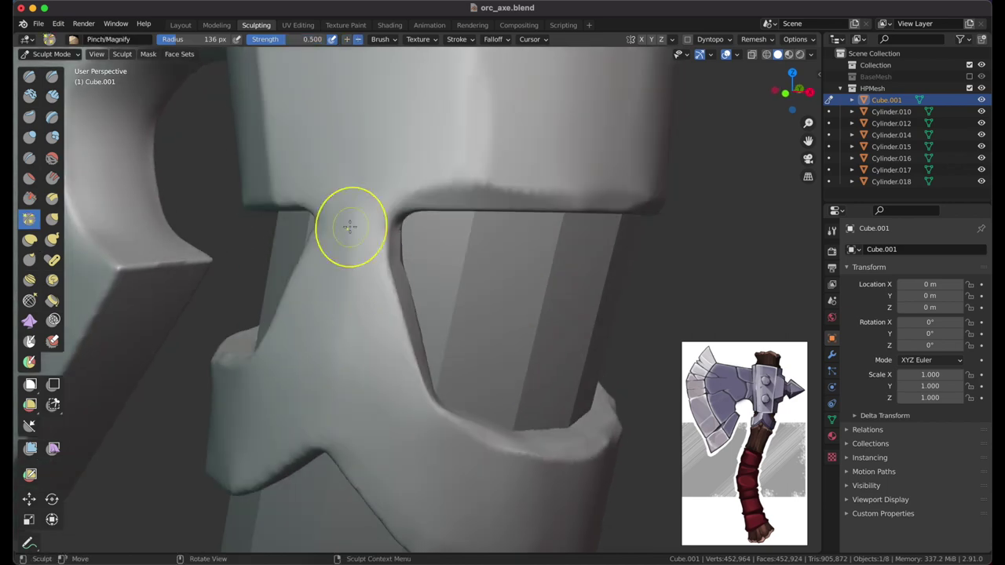
scroll(438, 302, "down", 5)
Step: Scrape the side spike with Scrape/Peaks at a smaller brush size
mouse_move(437, 301)
middle_mouse_down()
mouse_move(426, 281)
mouse_move(481, 277)
middle_mouse_up()
left_click(29, 198)
scroll(403, 262, "up", 4)
middle_click_drag(491, 323, 335, 169)
key("f")
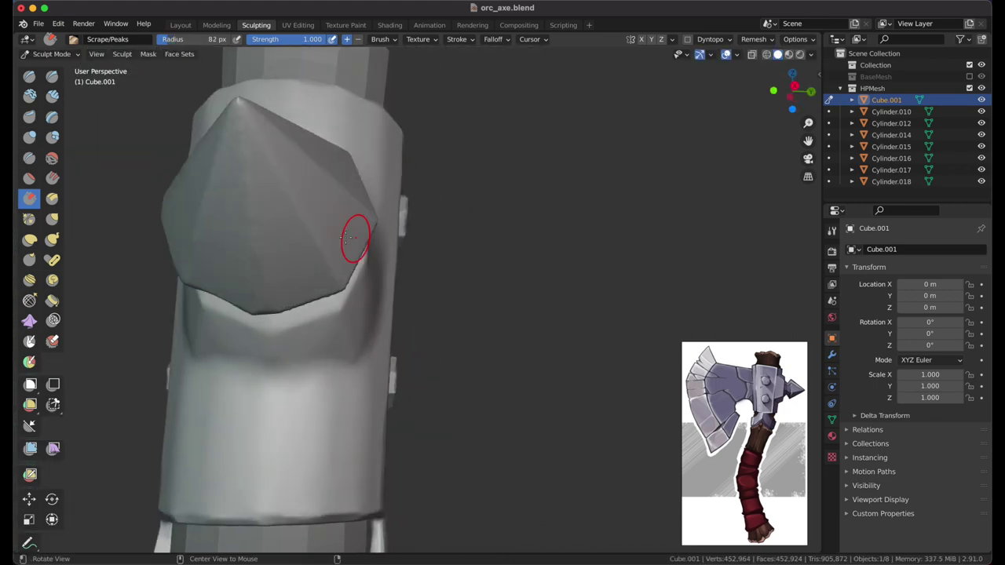
mouse_move(369, 174)
middle_mouse_down()
mouse_move(316, 314)
mouse_move(404, 274)
mouse_move(426, 230)
middle_mouse_up()
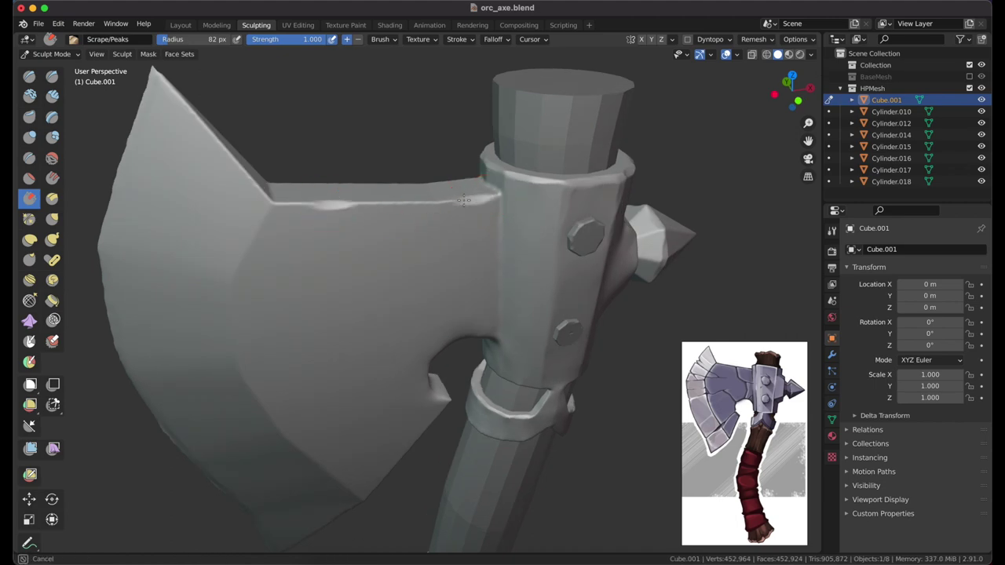
Step: Review the blade tip, cutting edges and spike from several angles
mouse_move(464, 200)
middle_mouse_down()
mouse_move(417, 291)
mouse_move(330, 267)
middle_mouse_up()
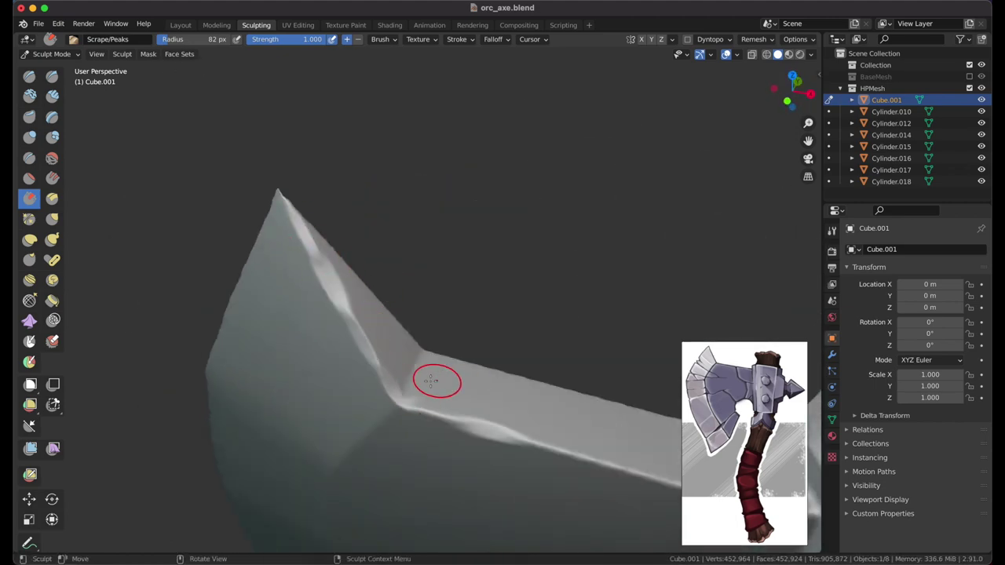
middle_click_drag(378, 363, 300, 331)
mouse_move(414, 267)
middle_mouse_down()
mouse_move(444, 285)
mouse_move(377, 291)
mouse_move(347, 227)
mouse_move(381, 251)
mouse_move(345, 260)
middle_mouse_up()
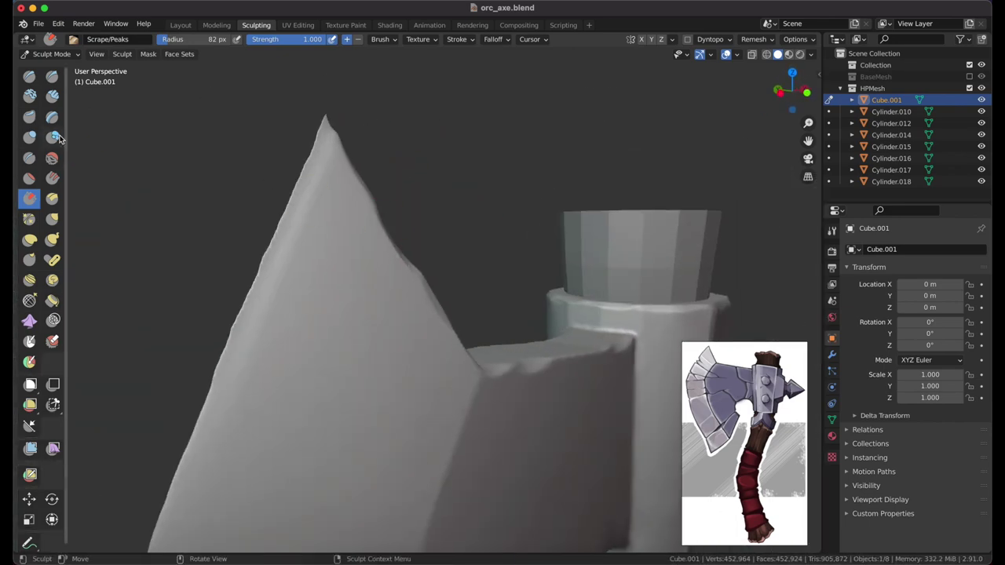
mouse_move(278, 261)
middle_mouse_down()
mouse_move(337, 281)
mouse_move(353, 231)
mouse_move(518, 348)
mouse_move(557, 337)
mouse_move(471, 236)
mouse_move(392, 382)
mouse_move(309, 286)
mouse_move(387, 307)
mouse_move(274, 222)
middle_mouse_up()
mouse_move(323, 302)
middle_mouse_down()
mouse_move(348, 320)
mouse_move(361, 374)
middle_mouse_up()
mouse_move(431, 411)
middle_mouse_down()
mouse_move(419, 404)
mouse_move(448, 359)
mouse_move(385, 377)
mouse_move(511, 300)
mouse_move(630, 265)
mouse_move(570, 327)
mouse_move(418, 299)
mouse_move(403, 326)
mouse_move(464, 321)
mouse_move(430, 275)
mouse_move(412, 320)
mouse_move(348, 236)
mouse_move(431, 313)
mouse_move(322, 426)
mouse_move(426, 386)
mouse_move(422, 276)
middle_mouse_up()
left_click(118, 39)
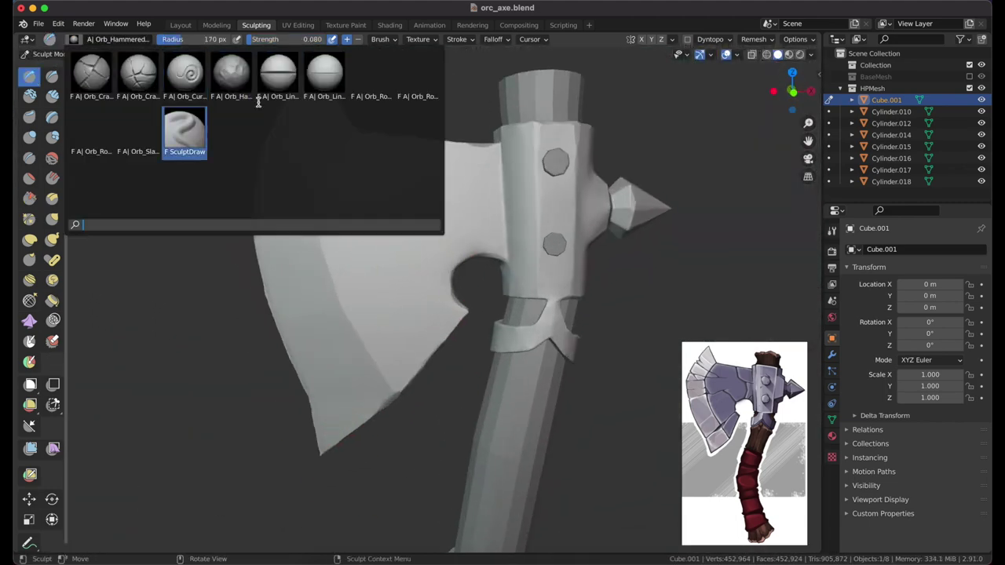
Step: Pick an Orb damage brush from the brush list and face the blade directly
left_click(53, 96)
left_click(118, 39)
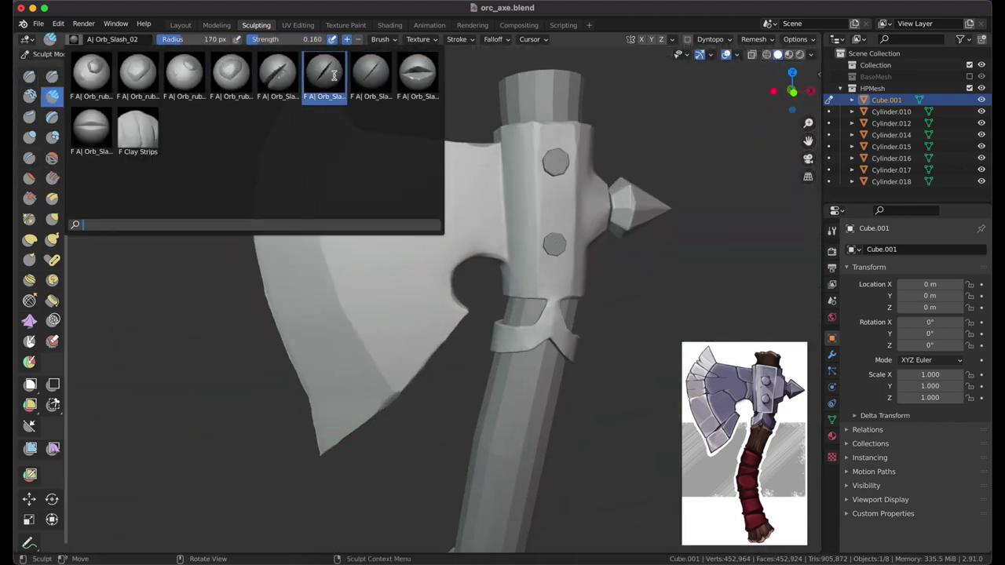
left_click(118, 40)
left_click(231, 70)
middle_click_drag(314, 181, 368, 223)
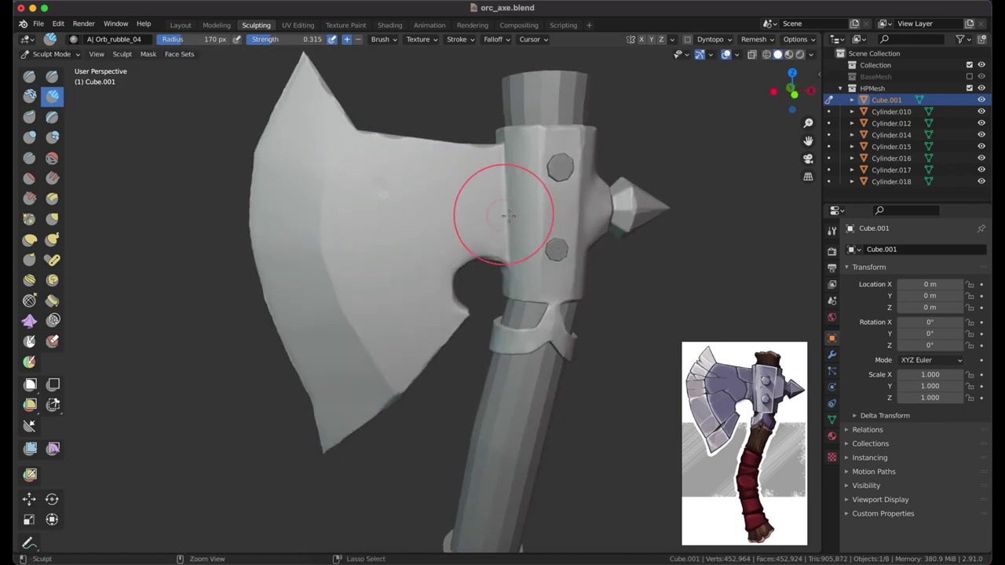
mouse_move(534, 226)
middle_mouse_down()
mouse_move(531, 281)
mouse_move(377, 262)
mouse_move(393, 291)
mouse_move(397, 269)
mouse_move(438, 314)
mouse_move(359, 359)
mouse_move(342, 256)
mouse_move(348, 197)
mouse_move(371, 336)
middle_mouse_up()
Step: Raise brush strength to 0.545 and stamp a slash cut near the blade hole
scroll(314, 338, "up", 3)
scroll(352, 291, "up", 2)
key("shift+f")
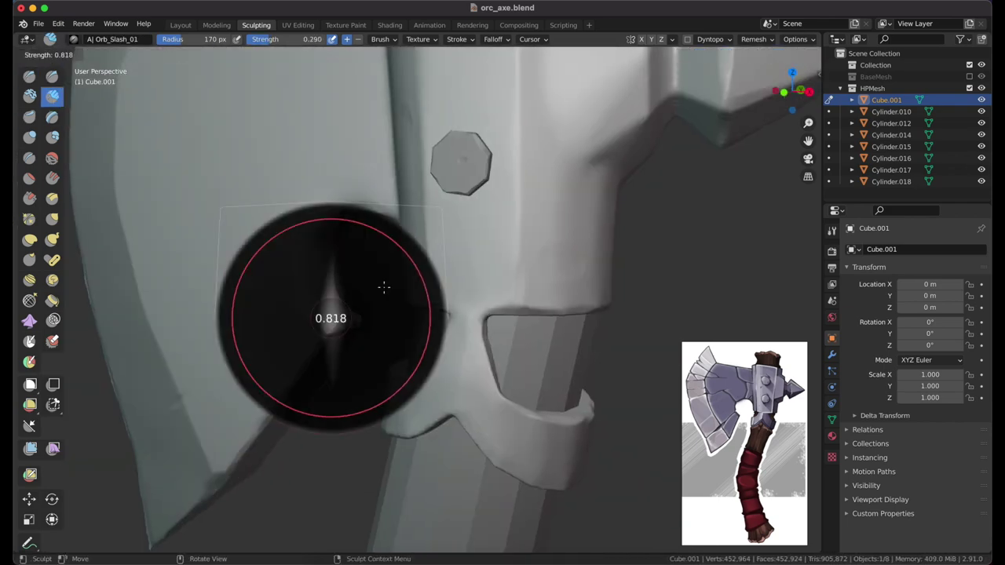
left_click(343, 285)
mouse_move(343, 285)
middle_mouse_down("ctrl")
mouse_move(472, 267)
mouse_move(440, 314)
mouse_move(246, 314)
mouse_move(386, 348)
mouse_move(449, 321)
mouse_move(333, 290)
middle_mouse_up("ctrl")
scroll(333, 290, "down", 1)
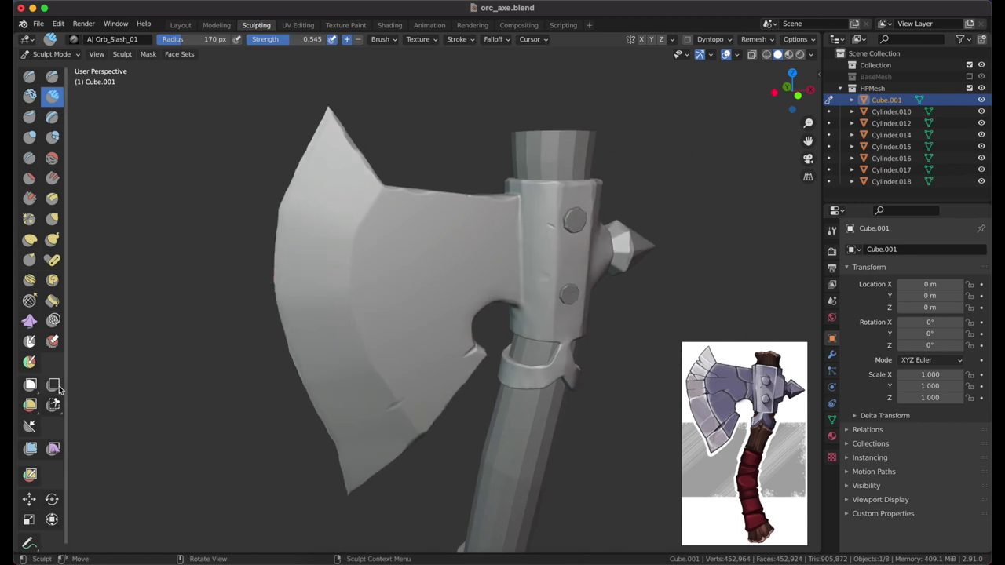
left_click_drag(34, 388, 98, 412)
scroll(332, 303, "up", 3)
scroll(380, 222, "up", 2)
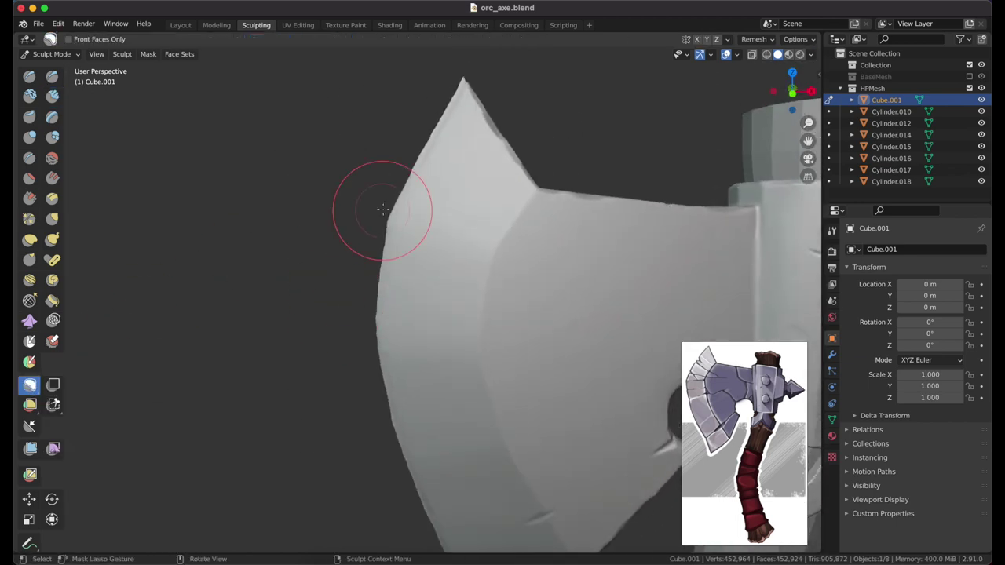
Step: Lasso-mask a triangular wedge on the blade edge and slice it off with Mask Slice
middle_click_drag(425, 196, 370, 215)
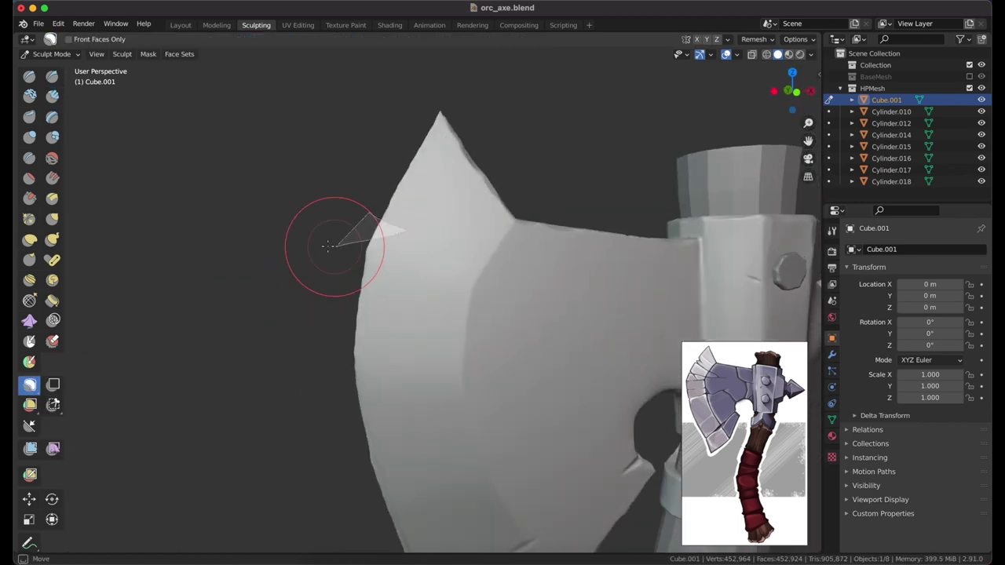
middle_click_drag(328, 246, 270, 343)
scroll(295, 310, "up", 3)
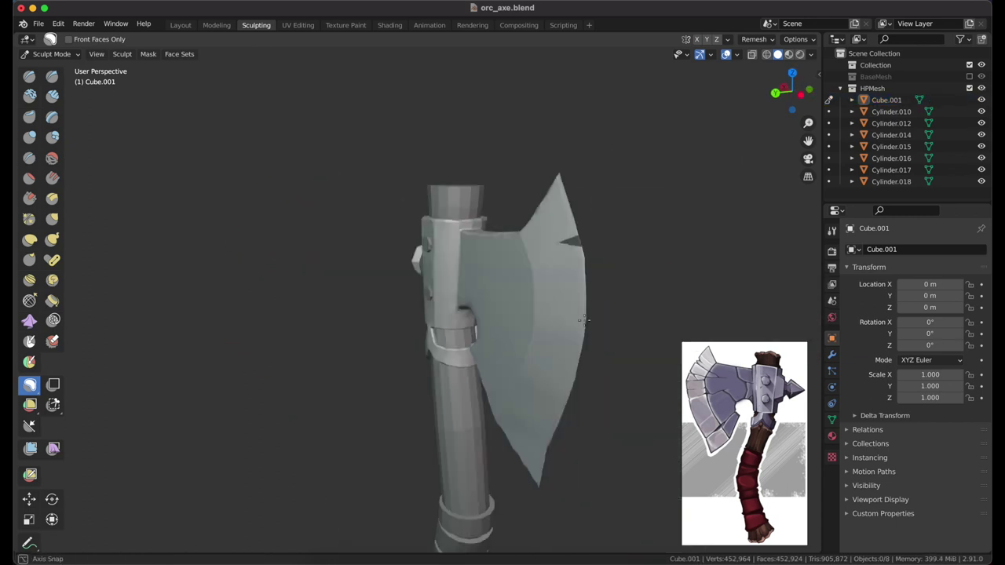
left_click(148, 54)
left_click(179, 249)
mouse_move(354, 298)
middle_mouse_down()
mouse_move(451, 274)
mouse_move(337, 225)
mouse_move(766, 45)
middle_mouse_up()
mouse_move(472, 236)
middle_mouse_down()
mouse_move(370, 238)
mouse_move(381, 352)
middle_mouse_up()
Step: Switch to the Crease brush and rebuild the axe head with the voxel remesher
key("shift+c")
middle_click_drag(388, 300, 472, 259)
left_click(755, 39)
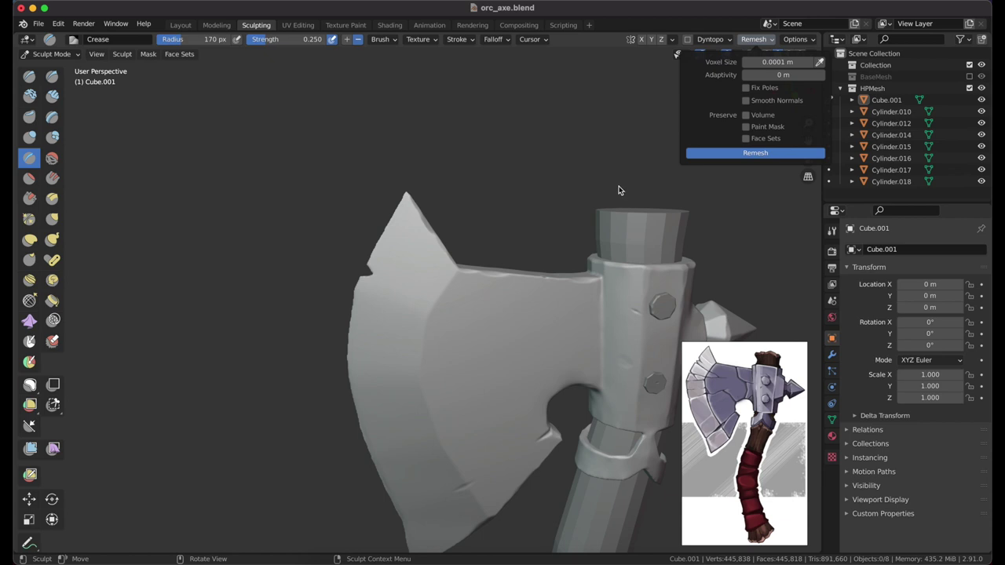
left_click(755, 153)
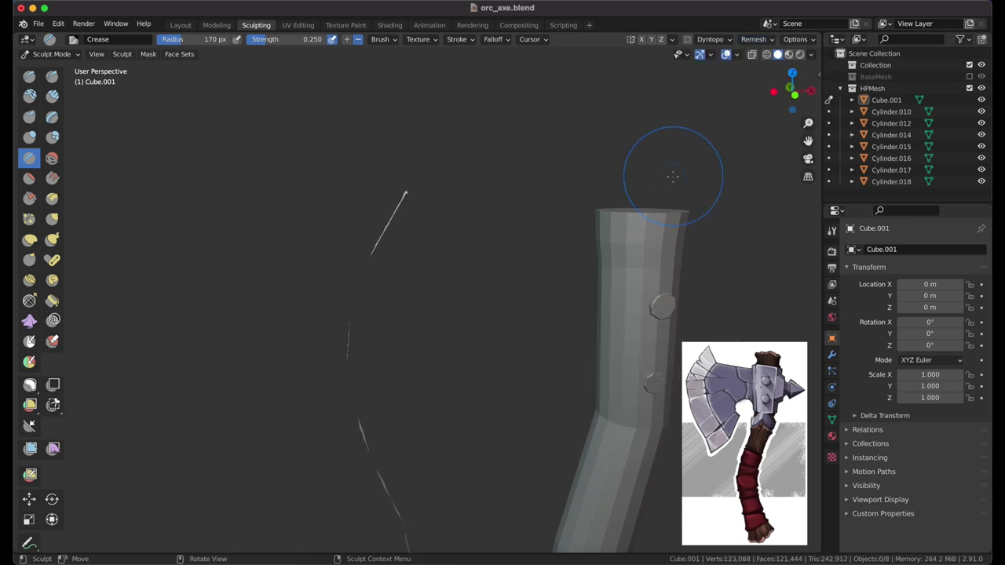
left_click(148, 53)
key("Return")
left_click(755, 39)
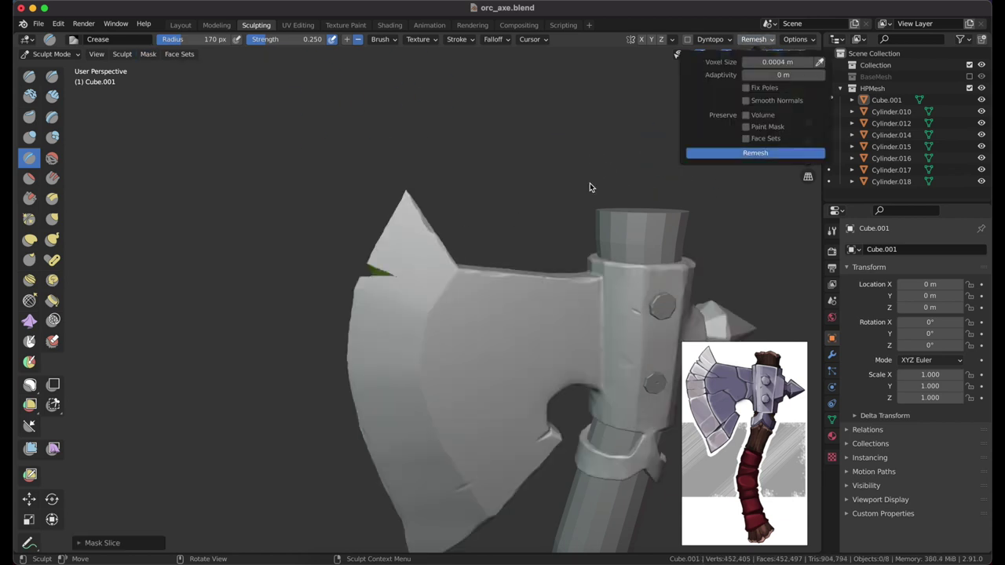
Step: Remesh at a finer resolution with Ctrl+R, then undo the faulty result
key("ctrl+r")
scroll(348, 176, "up", 5)
middle_click_drag(377, 225, 399, 264)
key("ctrl+z")
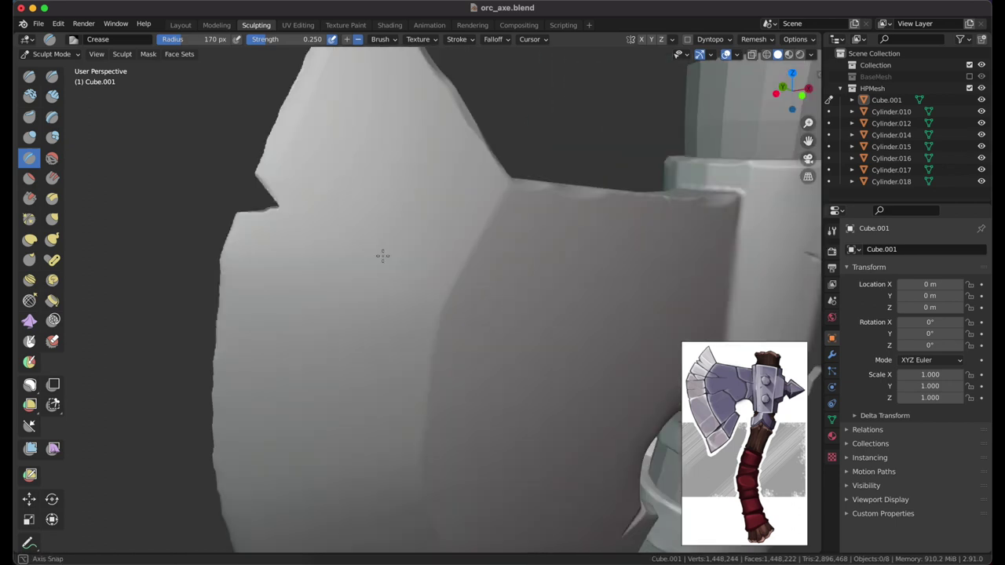
mouse_move(355, 233)
middle_mouse_down()
mouse_move(388, 227)
mouse_move(300, 206)
middle_mouse_up()
Step: Re-slice the masked wedge and remesh the axe head at 0.0004 m voxel size
key("b")
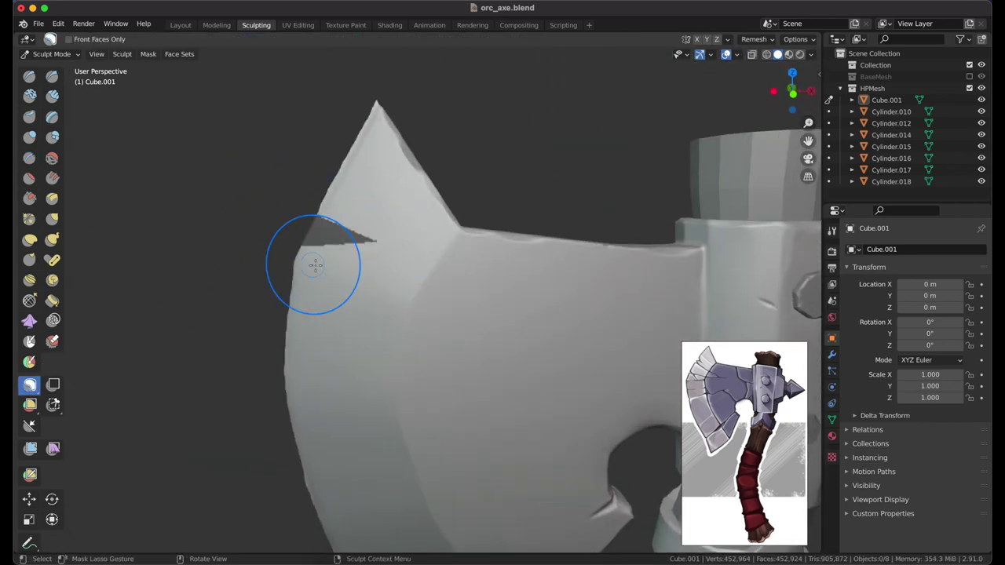
scroll(277, 248, "down", 5)
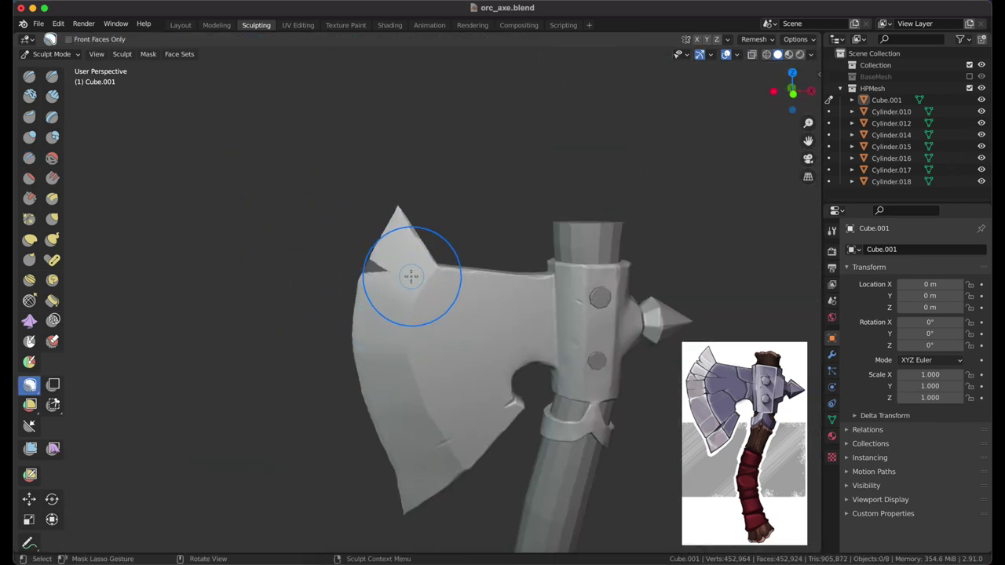
left_click(149, 54)
left_click(197, 263)
left_click(754, 38)
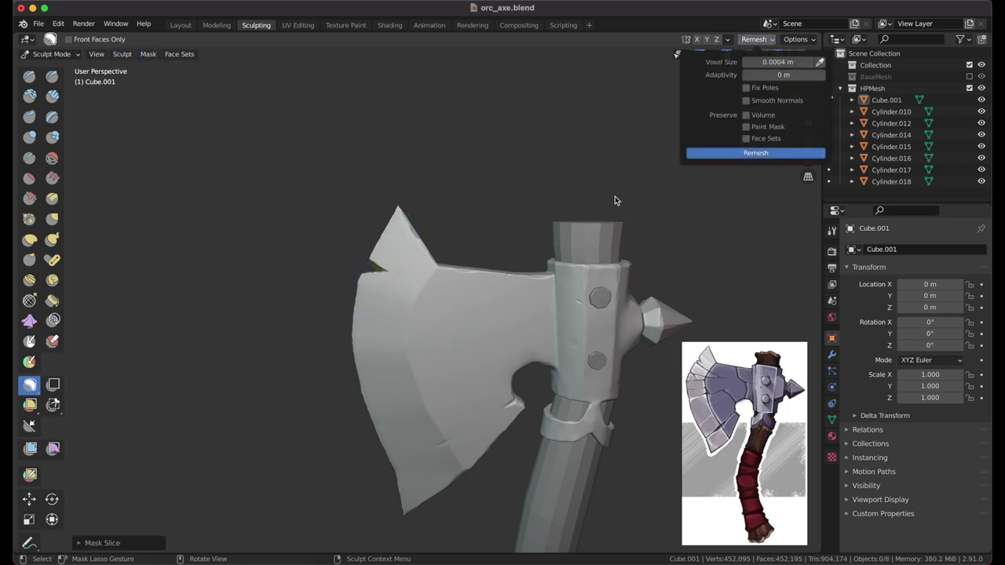
key("ctrl+r")
left_click(29, 199)
Step: Reshape the notch's lower edge with the Grab brush, then shrink the brush
mouse_move(348, 278)
middle_mouse_down()
mouse_move(391, 300)
mouse_move(382, 332)
mouse_move(544, 300)
middle_mouse_up()
scroll(298, 326, "up", 5)
middle_click_drag(472, 300, 364, 271, "shift")
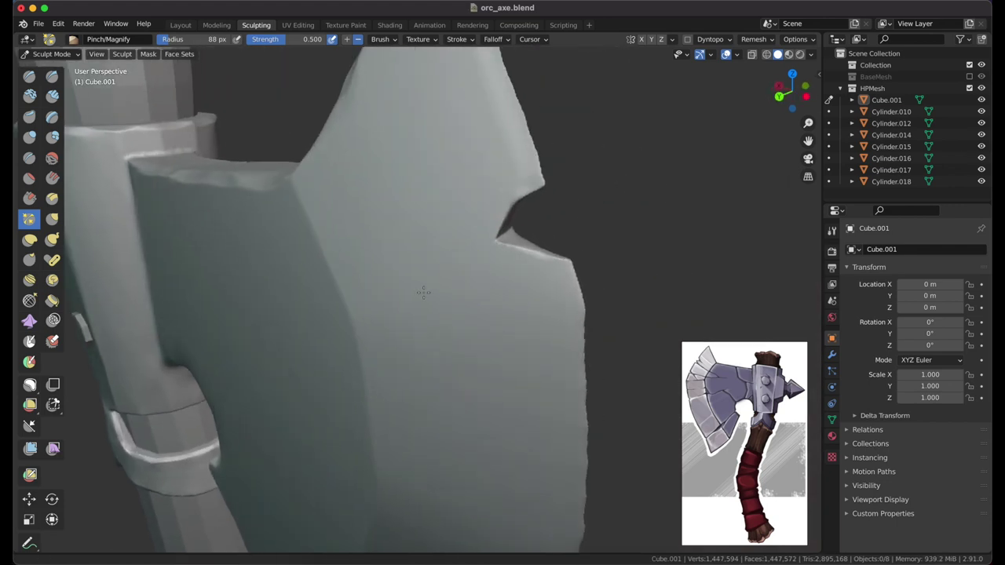
middle_click_drag(368, 297, 462, 287)
scroll(462, 287, "down", 2)
key("g")
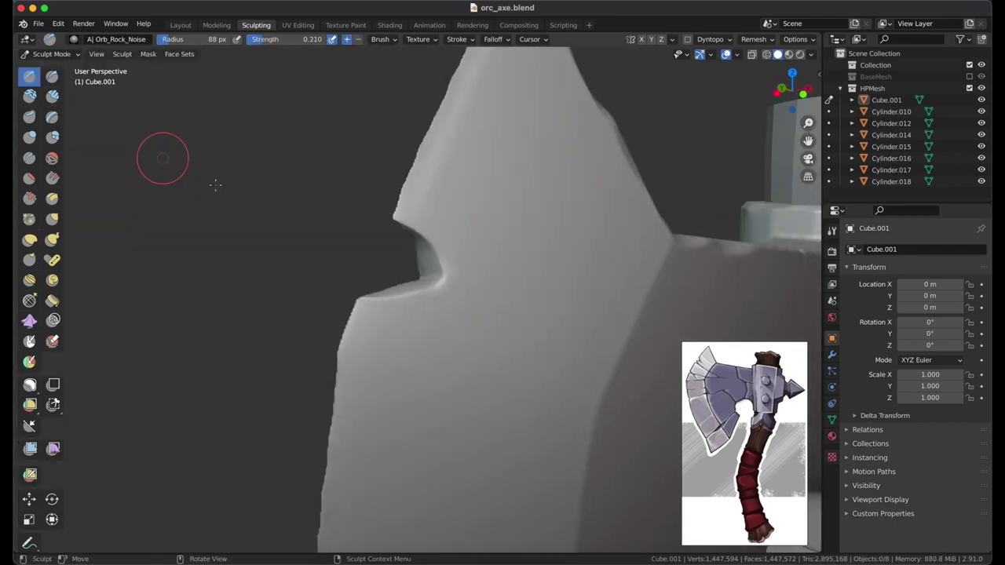
middle_click_drag(161, 162, 298, 222)
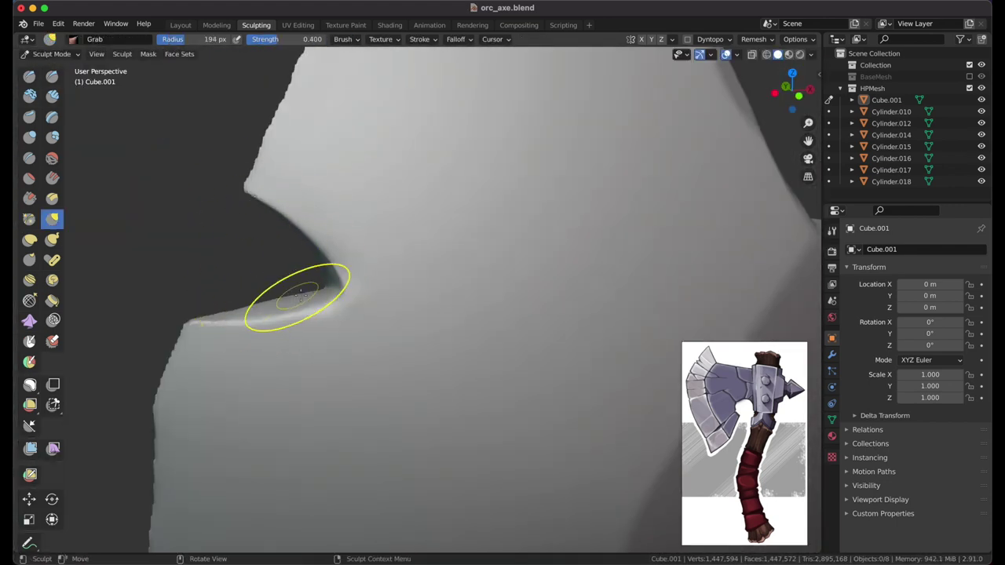
middle_click_drag(235, 197, 368, 302)
key("f")
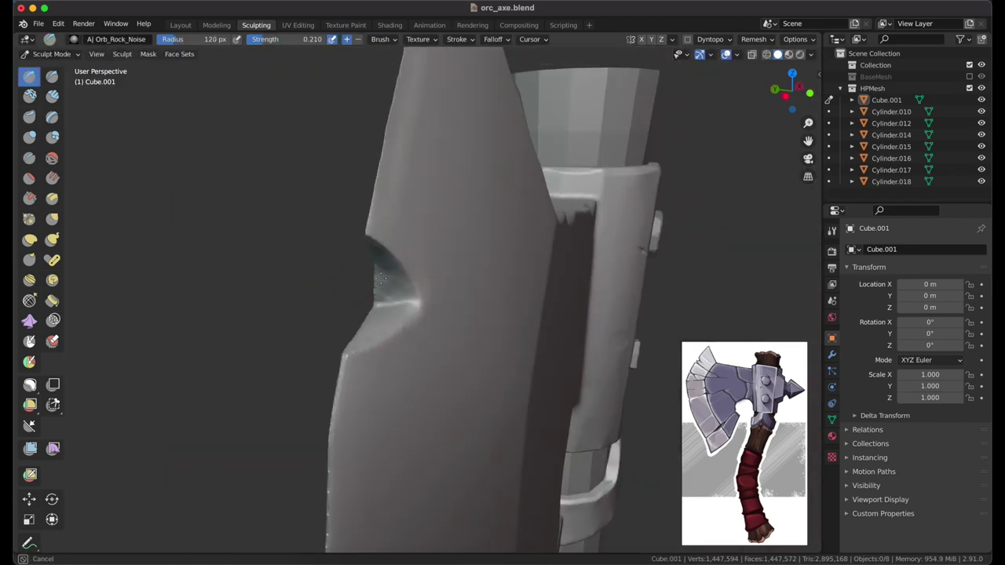
middle_click_drag(333, 355, 494, 325)
Step: Choose Orb_Slash_01 and stamp a small slash nick onto the blade face
left_click(31, 98)
left_click(29, 75)
left_click(93, 40)
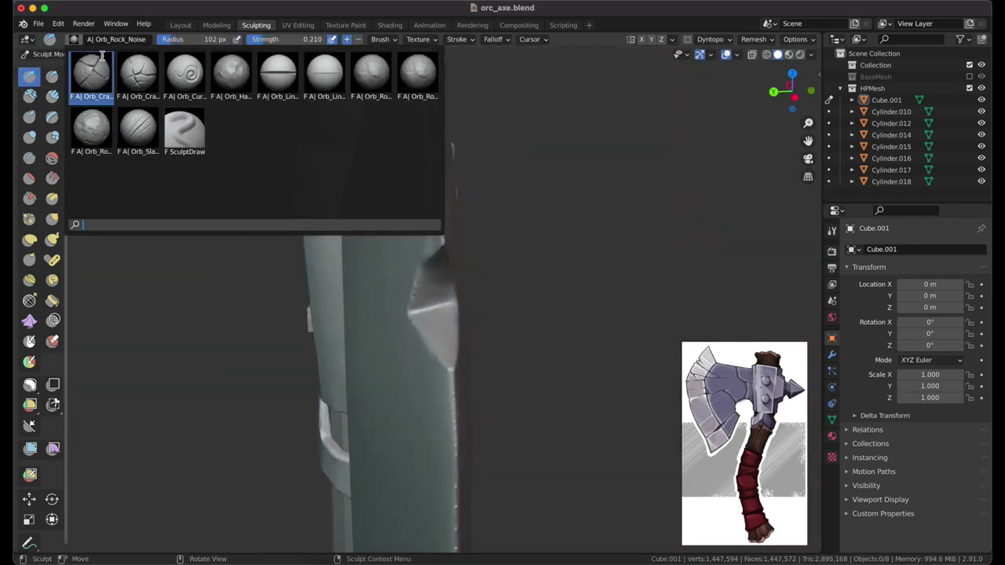
left_click(240, 85)
left_click(92, 40)
left_click(139, 130)
mouse_move(440, 314)
middle_mouse_down()
mouse_move(487, 356)
mouse_move(385, 291)
mouse_move(545, 347)
mouse_move(393, 294)
mouse_move(617, 337)
mouse_move(432, 314)
mouse_move(370, 399)
mouse_move(395, 316)
mouse_move(422, 353)
mouse_move(531, 291)
mouse_move(386, 269)
mouse_move(458, 292)
middle_mouse_up()
left_click(50, 38)
Step: Paint a small 20 px mask patch on the blade and invert it so only the patch is editable
mouse_move(393, 259)
middle_mouse_down()
mouse_move(437, 280)
mouse_move(380, 302)
mouse_move(406, 296)
middle_mouse_up()
key("m")
left_click(380, 302)
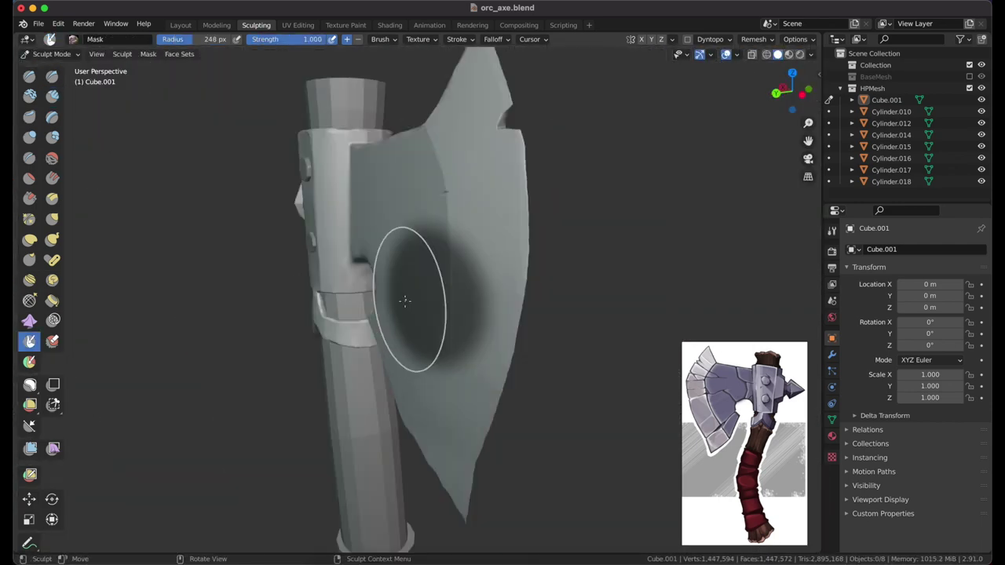
left_click(344, 324)
scroll(435, 325, "up", 3)
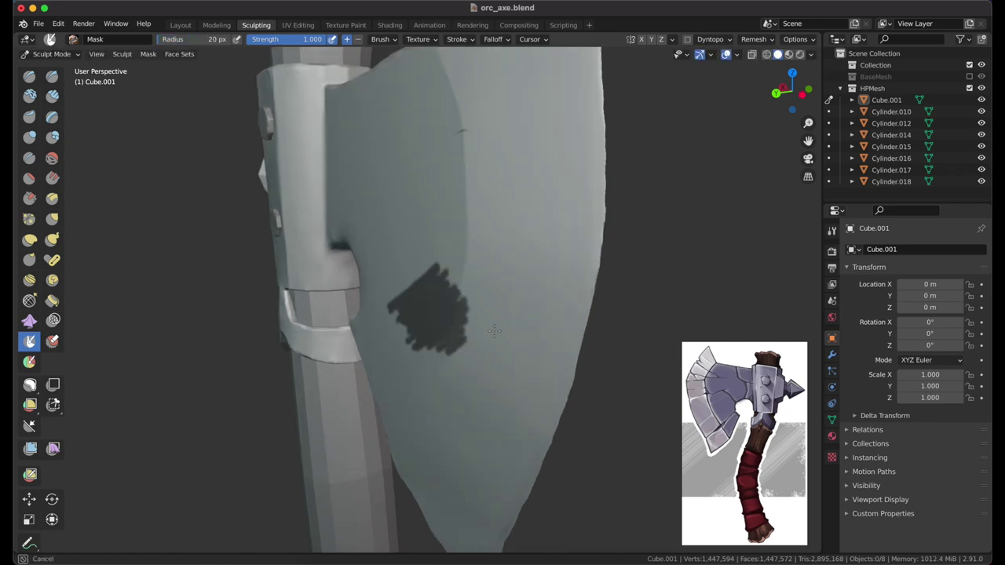
middle_click_drag(455, 344, 425, 358)
key("ctrl+i")
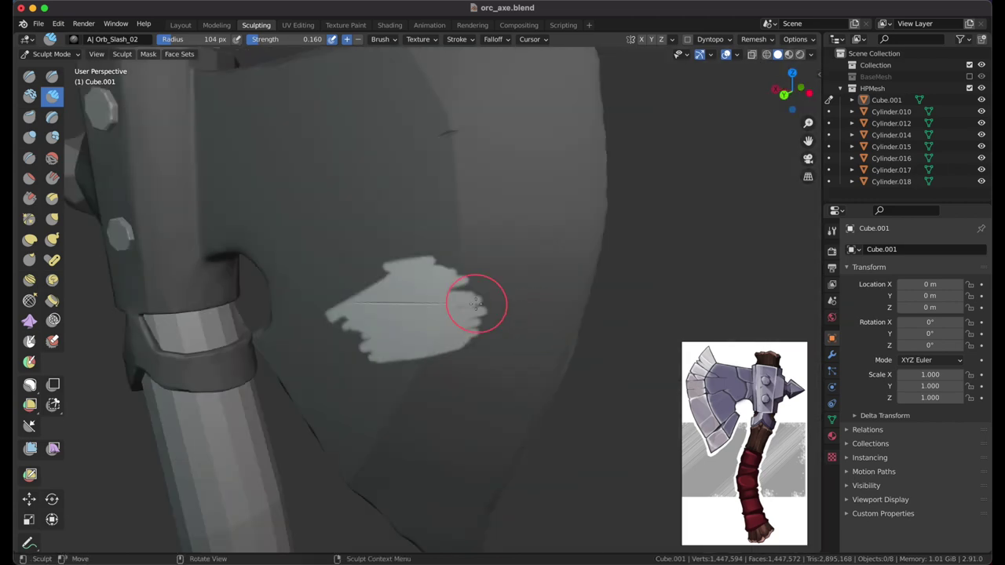
Step: Clear the mask from the blade and turn to its other side
key("alt+m")
mouse_move(476, 299)
middle_mouse_down()
mouse_move(338, 251)
mouse_move(235, 275)
mouse_move(133, 271)
middle_mouse_up()
scroll(408, 282, "down", 4)
scroll(333, 245, "up", 5)
scroll(333, 244, "up", 3)
Step: Sharpen the blade notch with the Crease and Pinch brushes
key("shift+c")
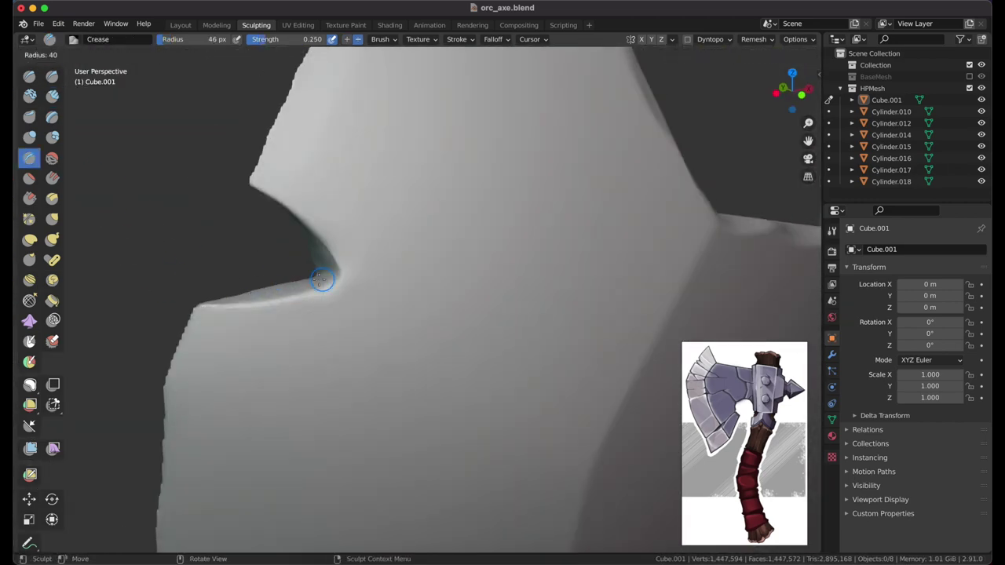
mouse_move(367, 282)
middle_mouse_down()
mouse_move(348, 310)
mouse_move(440, 299)
middle_mouse_up()
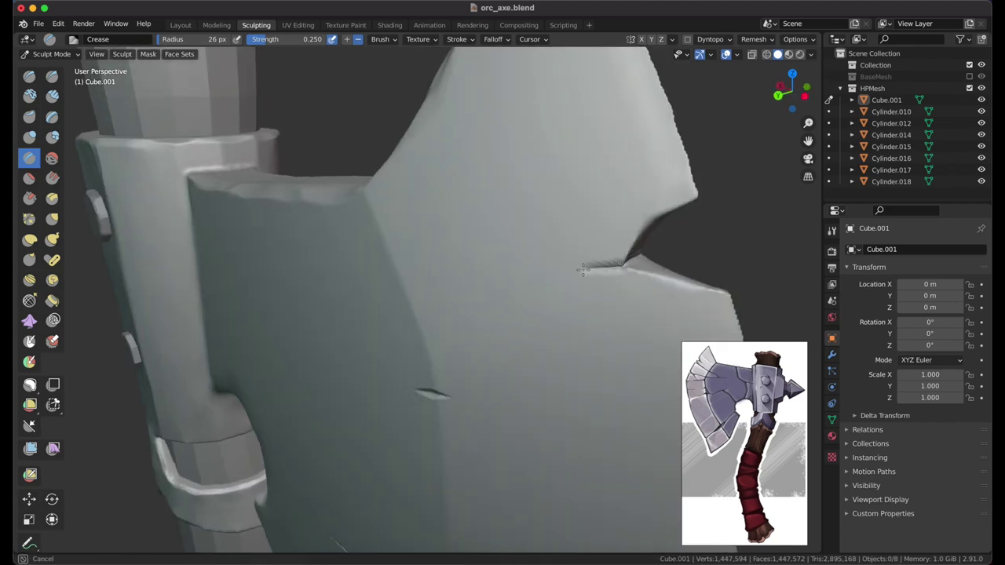
scroll(469, 303, "up", 3)
key("p")
mouse_move(469, 304)
middle_mouse_down()
mouse_move(424, 251)
mouse_move(341, 269)
mouse_move(348, 236)
middle_mouse_up()
Step: Build up material along the blade edge by the notch with a resized Clay Strips brush
left_click(73, 39)
left_click(185, 133)
left_click(73, 39)
left_click(139, 134)
key("shift+f")
left_click(399, 294)
mouse_move(399, 294)
middle_mouse_down()
mouse_move(325, 358)
mouse_move(375, 421)
middle_mouse_up()
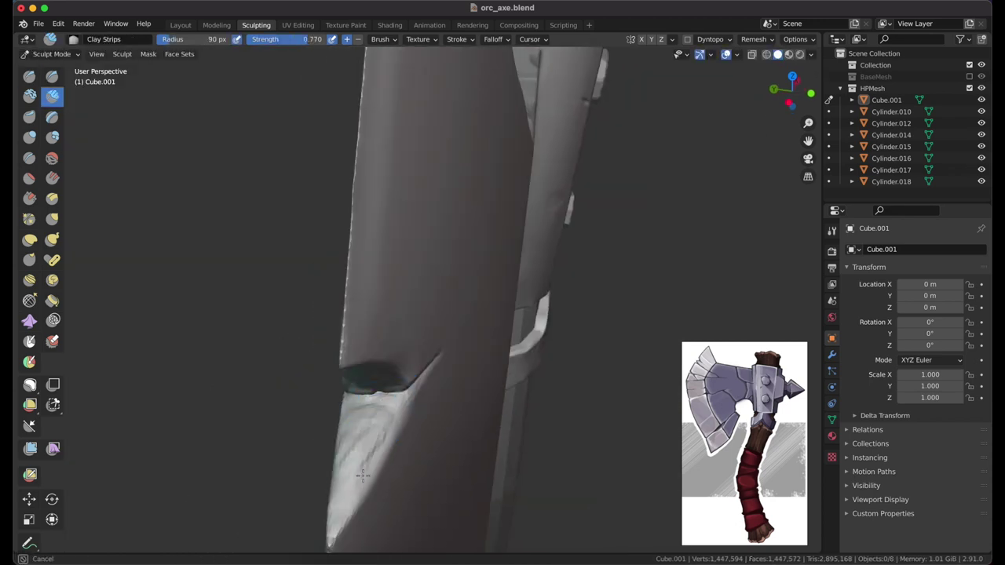
scroll(370, 269, "down", 5)
mouse_move(359, 471)
middle_mouse_down()
mouse_move(370, 269)
mouse_move(452, 396)
middle_mouse_up()
Step: Select the Orb_Slash_02 brush and view the blade edge-on from the left
middle_click_drag(517, 258, 105, 128)
left_click(73, 39)
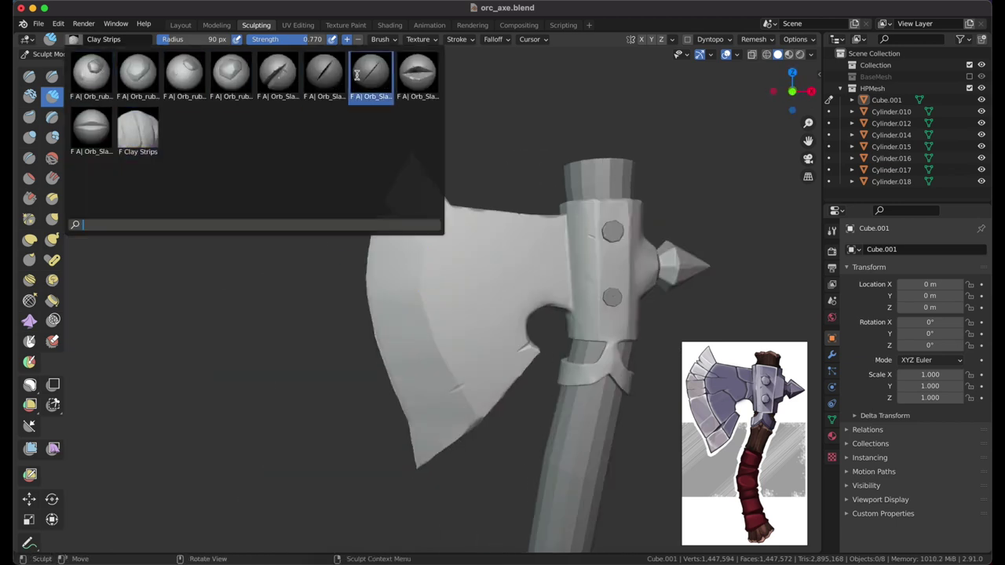
left_click(356, 75)
middle_click_drag(498, 235, 341, 271)
scroll(341, 270, "up", 3)
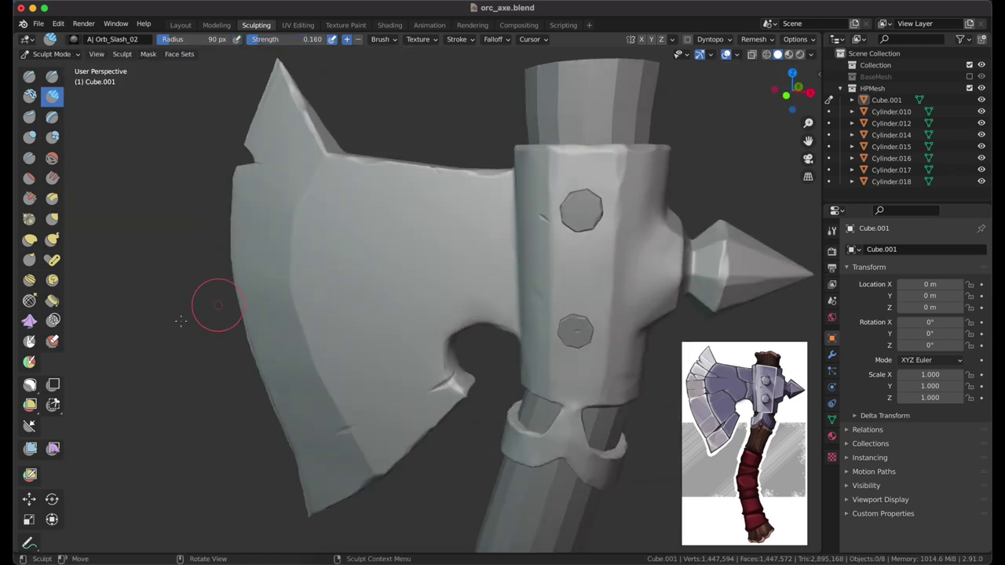
key("ctrl+KP_3")
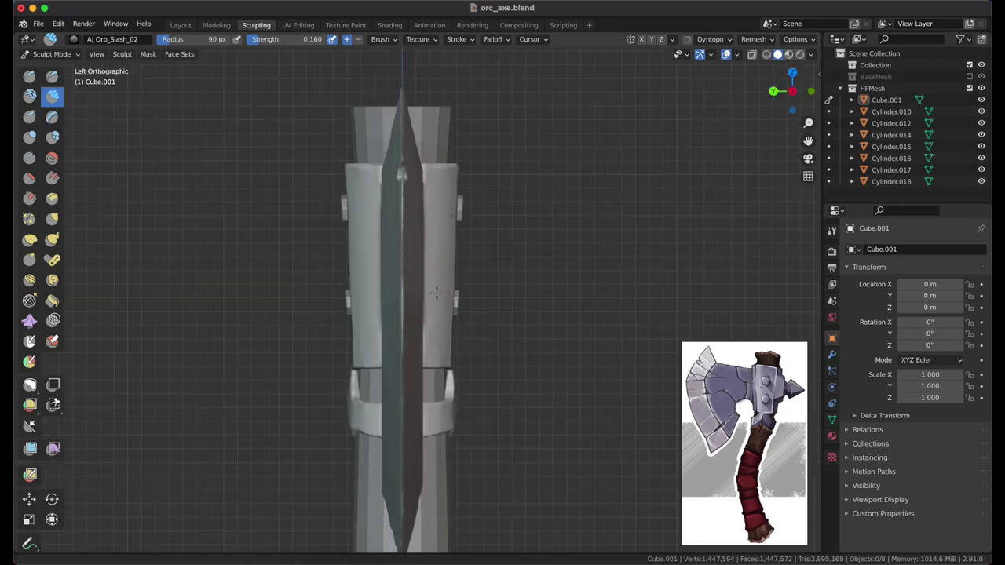
Step: Box-mask a rectangle over the lower blade in Left Ortho view
left_click(52, 385)
left_click_drag(303, 482, 399, 108)
mouse_move(399, 107)
middle_mouse_down()
mouse_move(348, 254)
mouse_move(393, 325)
mouse_move(464, 306)
mouse_move(440, 281)
middle_mouse_up()
key("x")
scroll(439, 280, "up", 2)
Step: Chip the blade with the Orb_rubble_02 brush at a lower strength
left_click(73, 39)
left_click(233, 68)
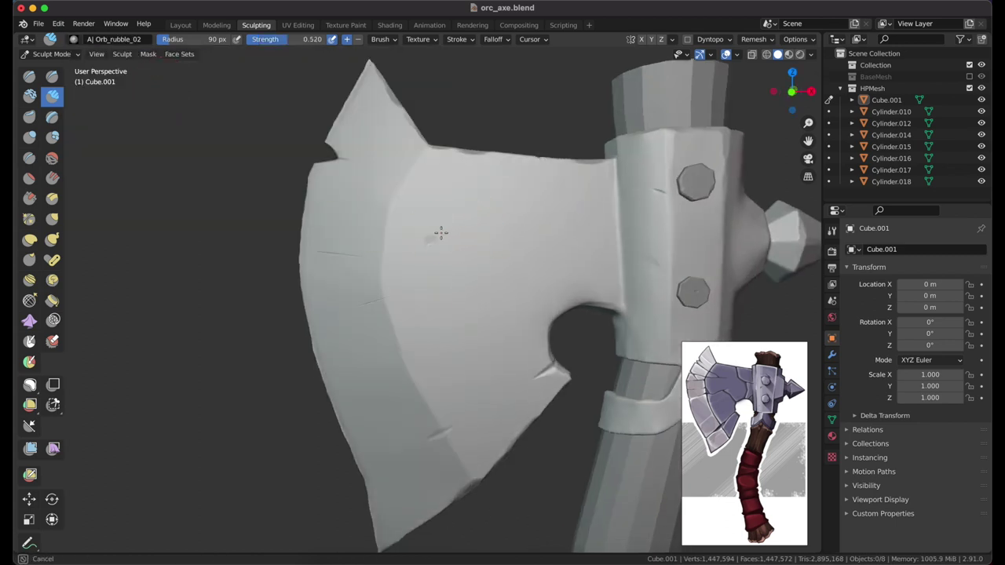
key("shift+f")
left_click(426, 249)
middle_click_drag(468, 288, 99, 76)
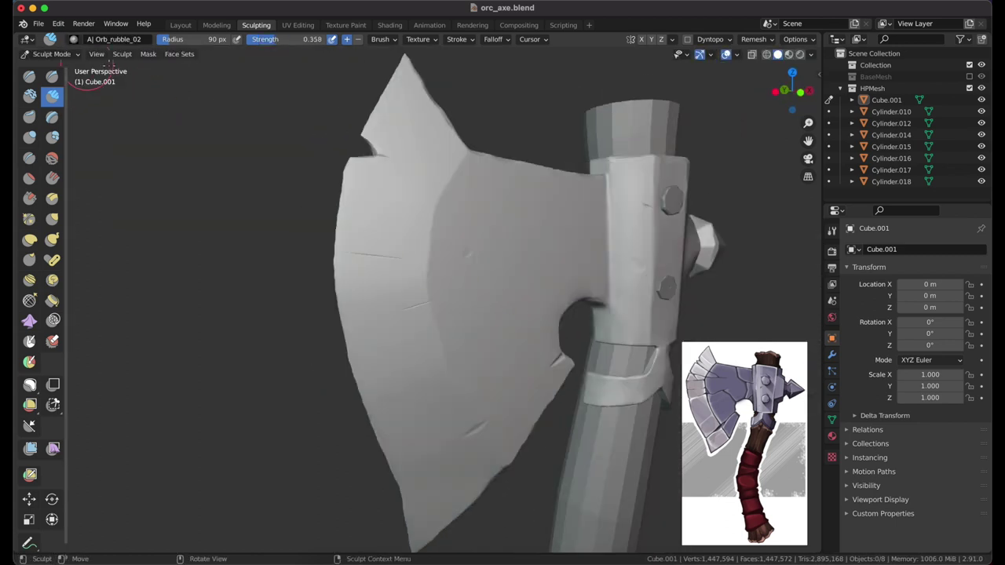
middle_click_drag(453, 304, 464, 307)
Step: Cut slashes into the blade with Orb_Slash_01 at 0.255 strength
left_click(74, 40)
left_click(74, 39)
left_click(271, 79)
key("shift+f")
left_click(408, 346)
mouse_move(464, 197)
middle_mouse_down()
mouse_move(447, 329)
mouse_move(427, 348)
mouse_move(620, 333)
mouse_move(554, 354)
mouse_move(508, 244)
mouse_move(778, 101)
middle_mouse_up()
Step: Toggle face set visibility, cancel the box mask and return to perspective view
key("alt+h")
left_click(779, 101)
key("b")
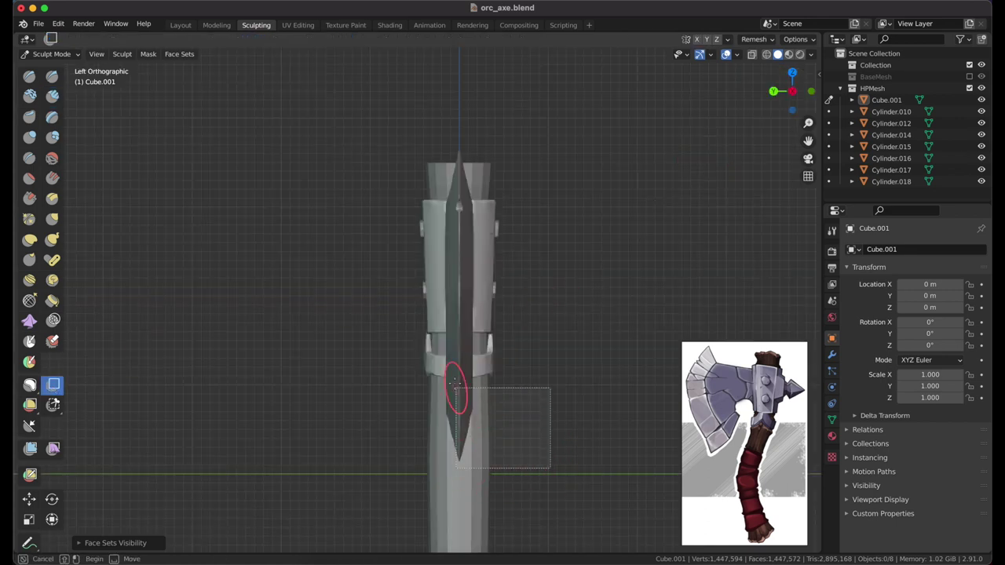
key("Escape")
key("KP_5")
middle_click_drag(460, 122, 236, 196)
left_click(52, 95)
scroll(446, 416, "up", 3)
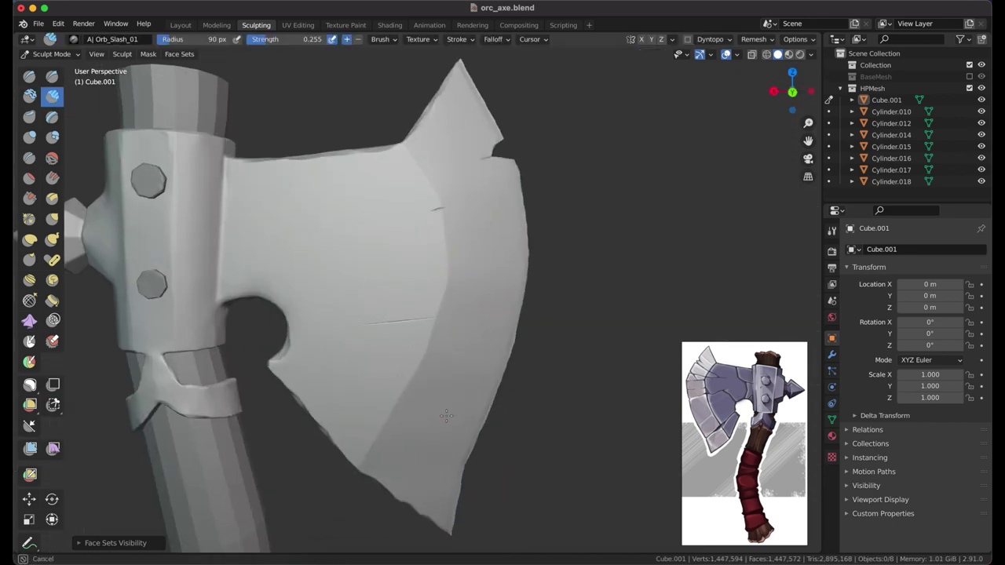
Step: Carve long curved Orb_Slash_Curve gashes at strength 0.570, then 0.218
middle_click_drag(429, 248, 487, 236)
key("shift+f")
left_click(472, 366)
mouse_move(471, 366)
middle_mouse_down()
mouse_move(400, 357)
mouse_move(417, 421)
mouse_move(582, 274)
middle_mouse_up()
key("shift+f")
left_click(408, 409)
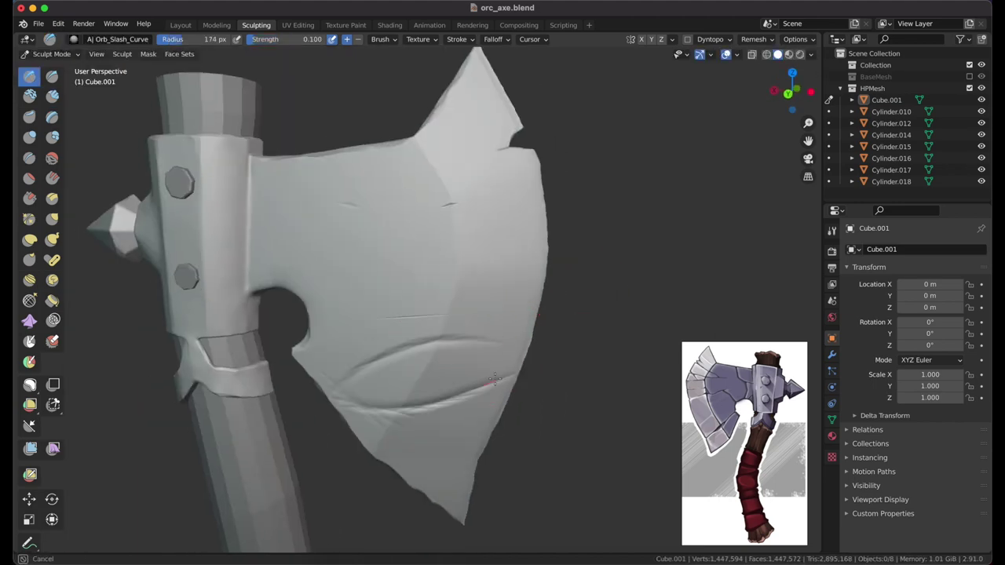
mouse_move(522, 409)
middle_mouse_down("ctrl")
mouse_move(511, 349)
mouse_move(540, 368)
middle_mouse_up("ctrl")
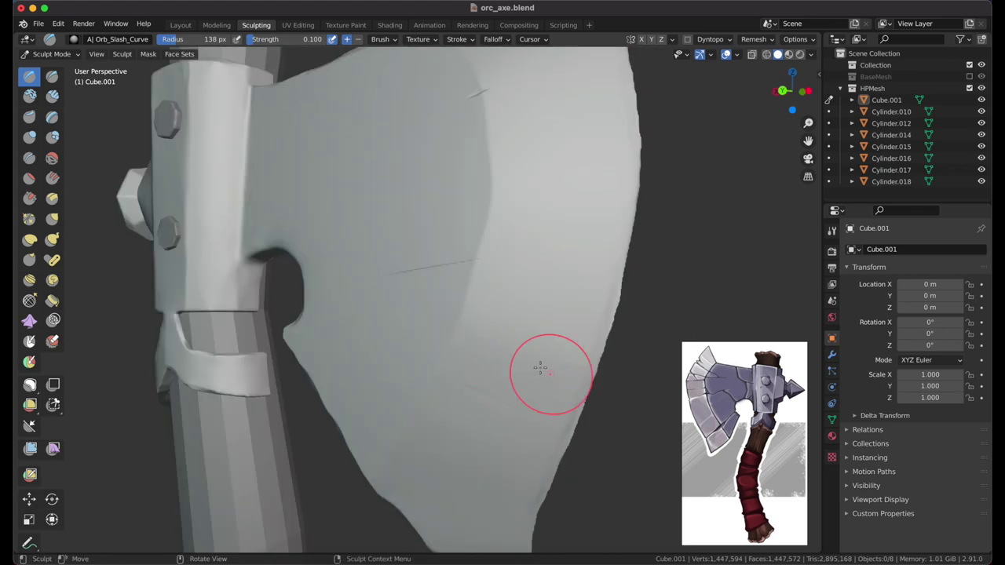
mouse_move(490, 306)
middle_mouse_down()
mouse_move(529, 321)
mouse_move(325, 336)
mouse_move(427, 332)
mouse_move(360, 349)
mouse_move(359, 291)
mouse_move(359, 303)
mouse_move(307, 243)
mouse_move(475, 320)
mouse_move(529, 235)
mouse_move(569, 387)
middle_mouse_up()
key("shift+h")
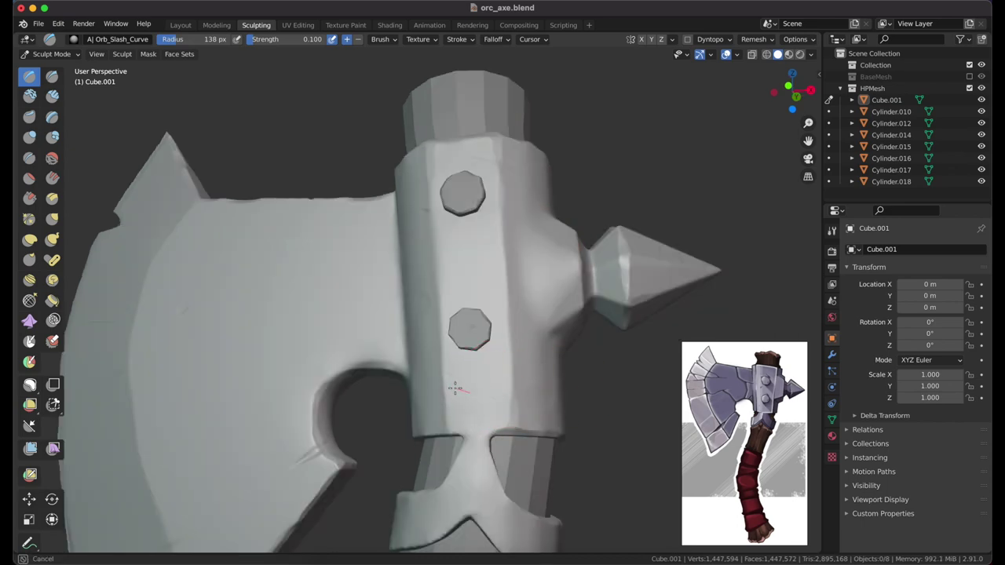
Step: Select the Orb_Line_Small brush, keeping its strength at 0.170
left_click(49, 39)
left_click(139, 74)
mouse_move(382, 314)
middle_mouse_down()
mouse_move(406, 375)
mouse_move(460, 306)
mouse_move(507, 305)
mouse_move(449, 306)
mouse_move(81, 68)
middle_mouse_up()
key("shift+f")
key("Escape")
key("shift+f")
Step: Sculpt the socket collar and crisp the central strap edges with Crease at 58 px, 0.250
left_click(480, 306)
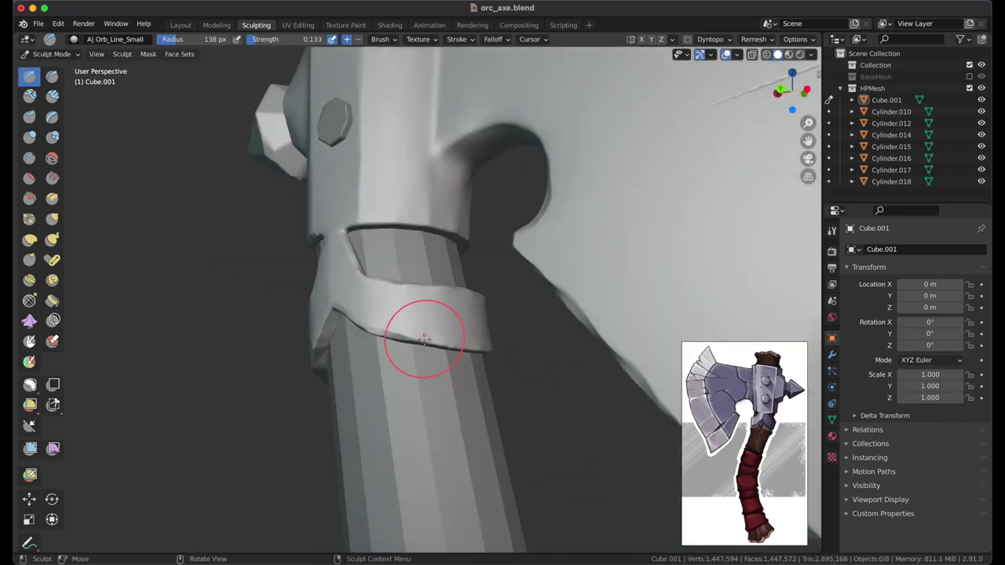
middle_click_drag(415, 332, 426, 333)
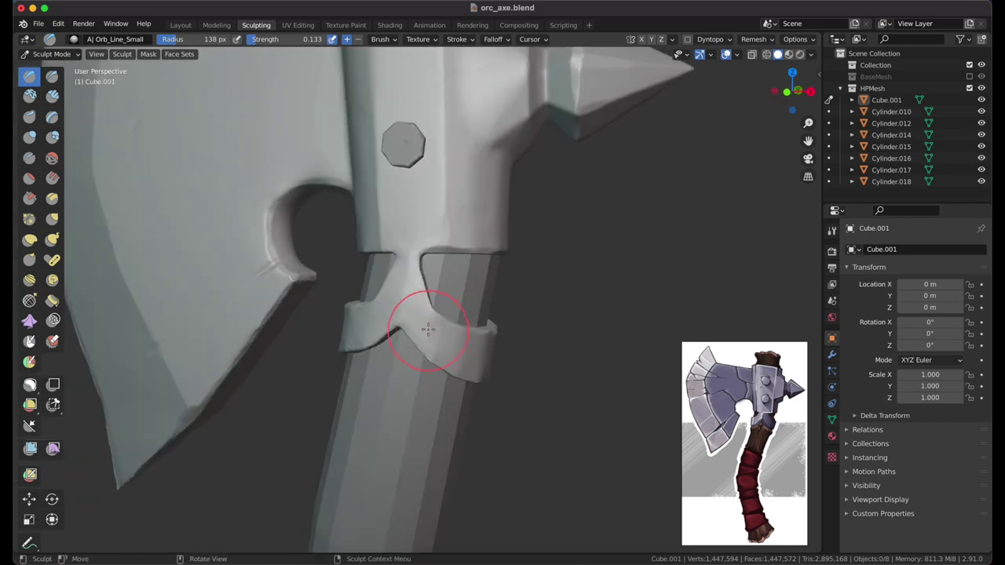
scroll(414, 260, "up", 2)
middle_click_drag(420, 245, 402, 348)
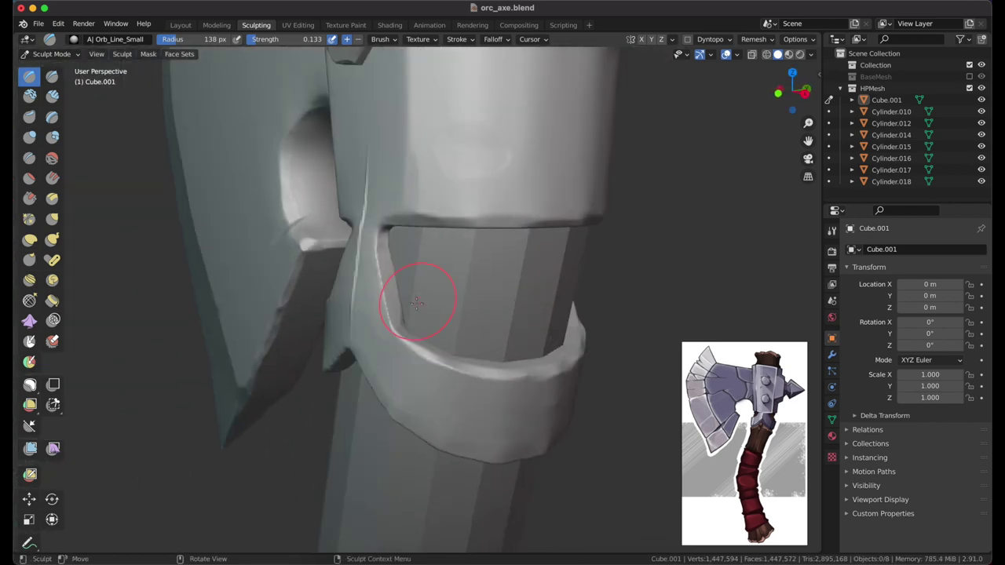
middle_click_drag(422, 215, 82, 221)
scroll(82, 221, "up", 2)
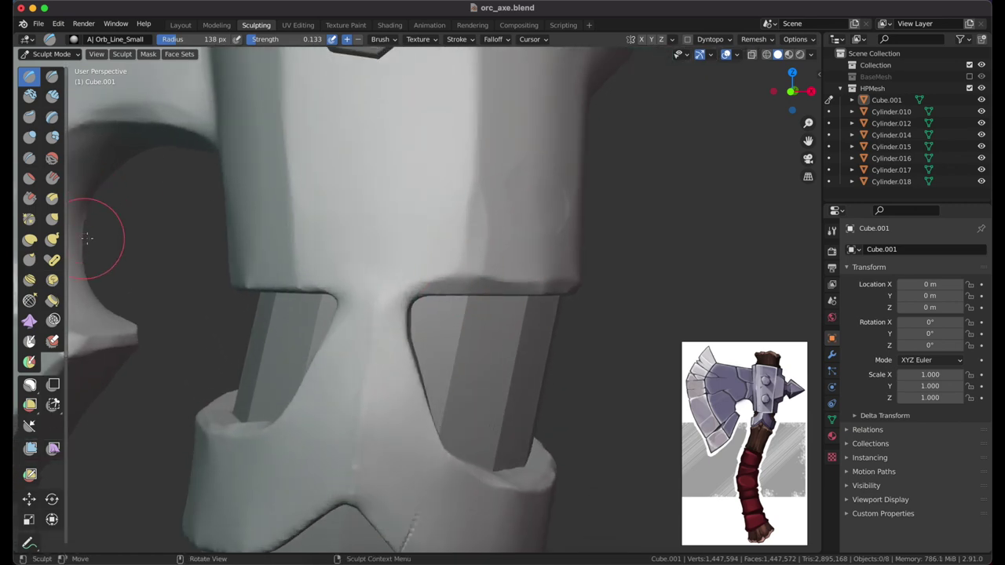
mouse_move(417, 289)
middle_mouse_down()
mouse_move(543, 315)
mouse_move(472, 348)
mouse_move(403, 292)
mouse_move(249, 283)
mouse_move(419, 312)
middle_mouse_up()
scroll(294, 314, "up", 1)
scroll(306, 284, "up", 1)
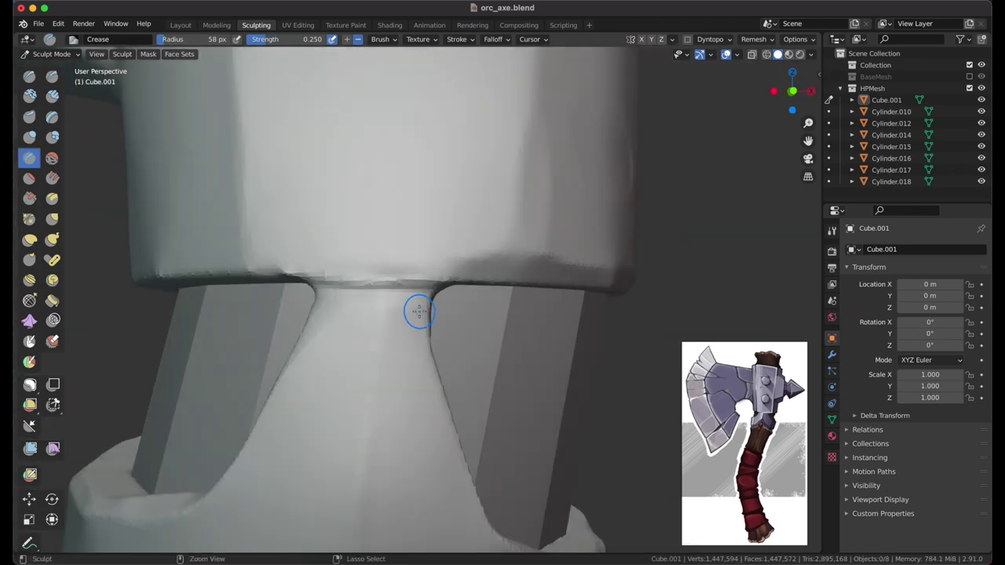
Step: Flatten the socket collar edges into crisper planes with the Scrape/Peaks brush
middle_click_drag(342, 295, 338, 334)
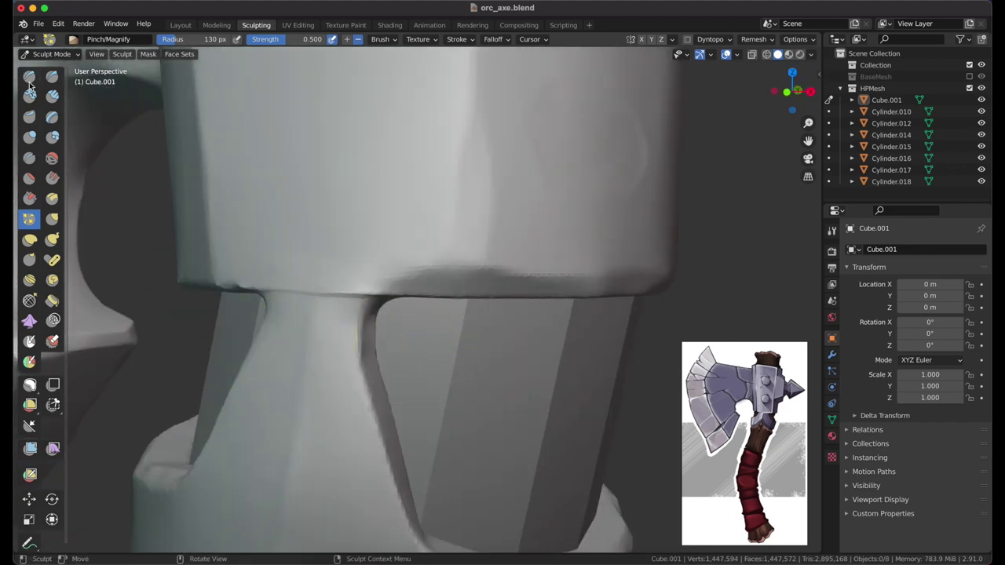
left_click(29, 198)
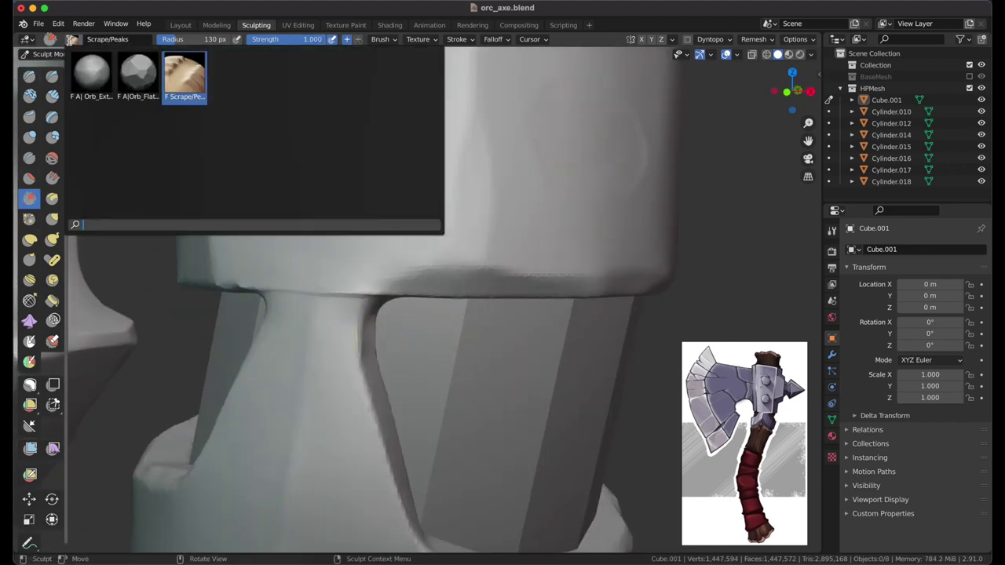
mouse_move(224, 291)
middle_mouse_down()
mouse_move(249, 304)
mouse_move(391, 282)
middle_mouse_up()
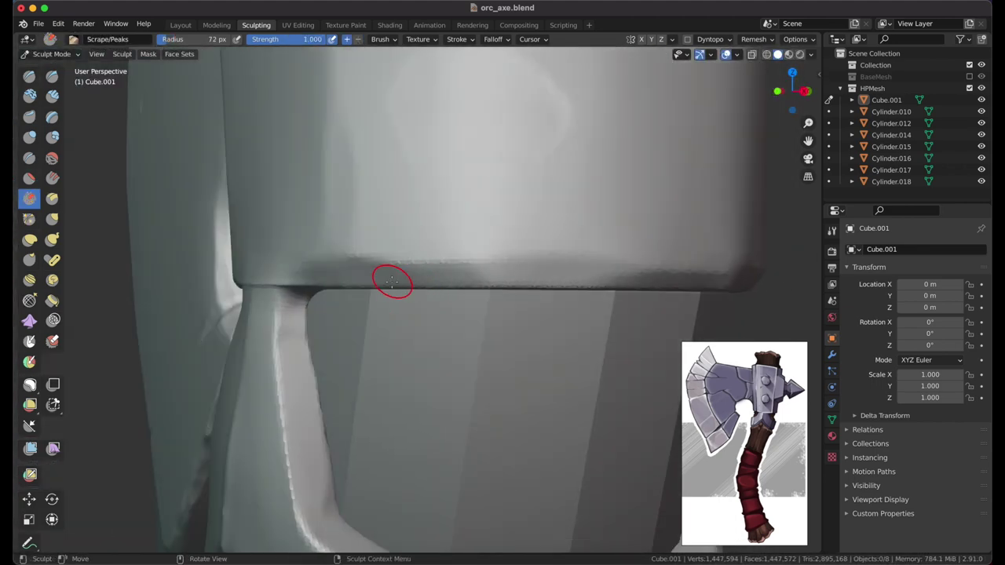
mouse_move(391, 324)
middle_mouse_down()
mouse_move(400, 209)
mouse_move(374, 269)
middle_mouse_up()
scroll(375, 269, "down", 3)
scroll(339, 399, "down", 2)
middle_click_drag(339, 399, 369, 353, "shift")
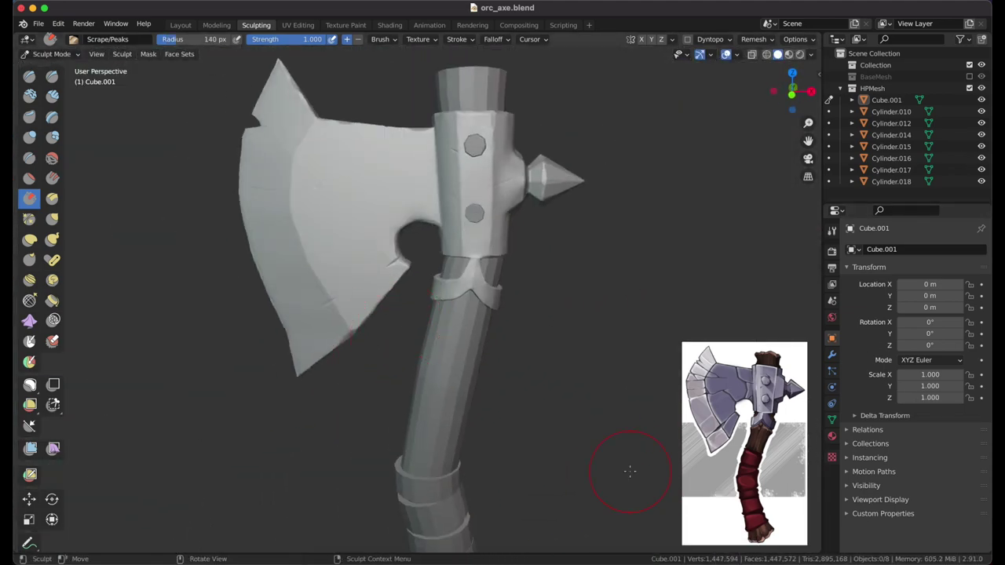
mouse_move(629, 472)
middle_mouse_down()
mouse_move(471, 320)
mouse_move(464, 329)
mouse_move(550, 312)
mouse_move(404, 359)
mouse_move(449, 289)
middle_mouse_up()
scroll(459, 332, "up", 3)
mouse_move(406, 360)
middle_mouse_down()
mouse_move(618, 333)
mouse_move(498, 377)
mouse_move(425, 273)
mouse_move(392, 265)
mouse_move(486, 338)
mouse_move(440, 315)
mouse_move(314, 330)
mouse_move(494, 479)
mouse_move(511, 354)
middle_mouse_up()
Step: Alternate Pinch and Scrape/Peaks on the V-shaped handle band, then save orc_axe.blend
key("p")
mouse_move(474, 395)
middle_mouse_down()
mouse_move(464, 398)
mouse_move(433, 343)
middle_mouse_up()
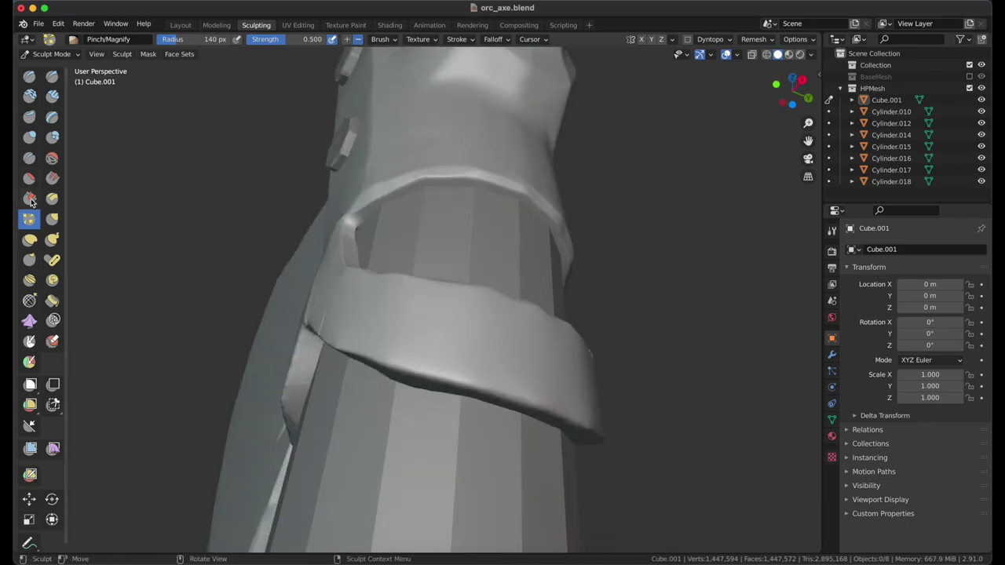
left_click(29, 198)
middle_click_drag(358, 315, 443, 335)
middle_click_drag(341, 361, 469, 336)
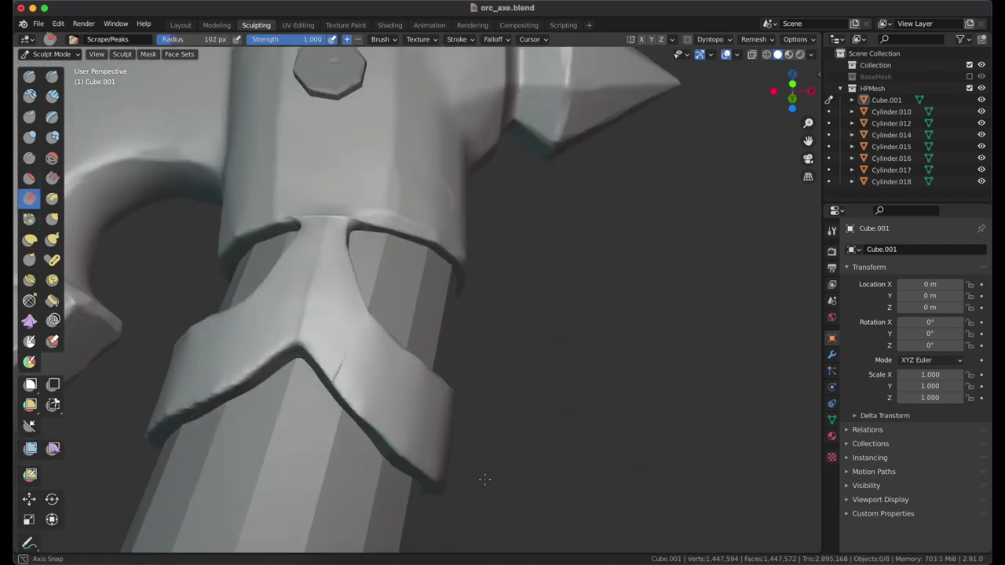
mouse_move(537, 322)
middle_mouse_down()
mouse_move(472, 442)
mouse_move(420, 363)
mouse_move(468, 403)
mouse_move(542, 337)
middle_mouse_up()
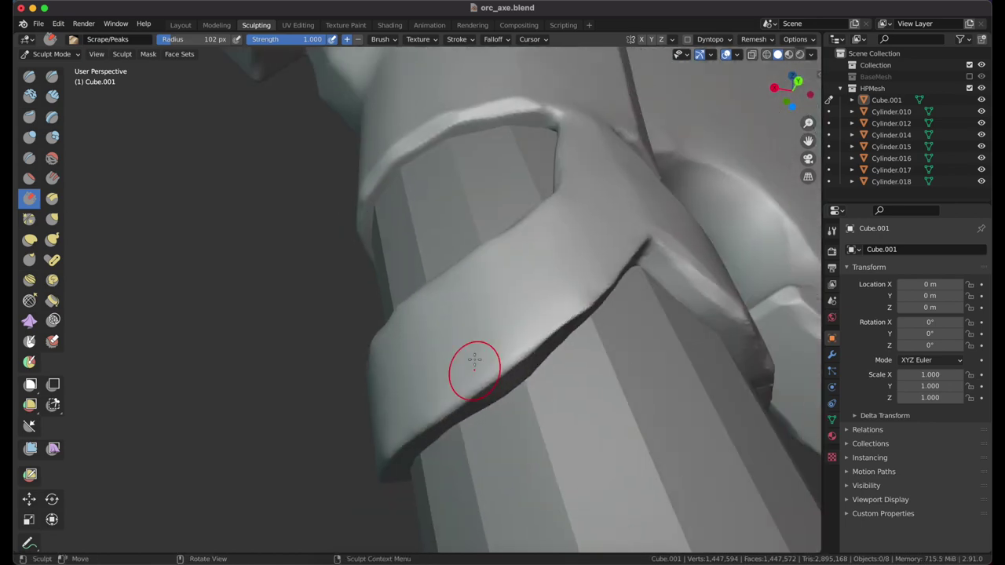
scroll(542, 337, "up", 5)
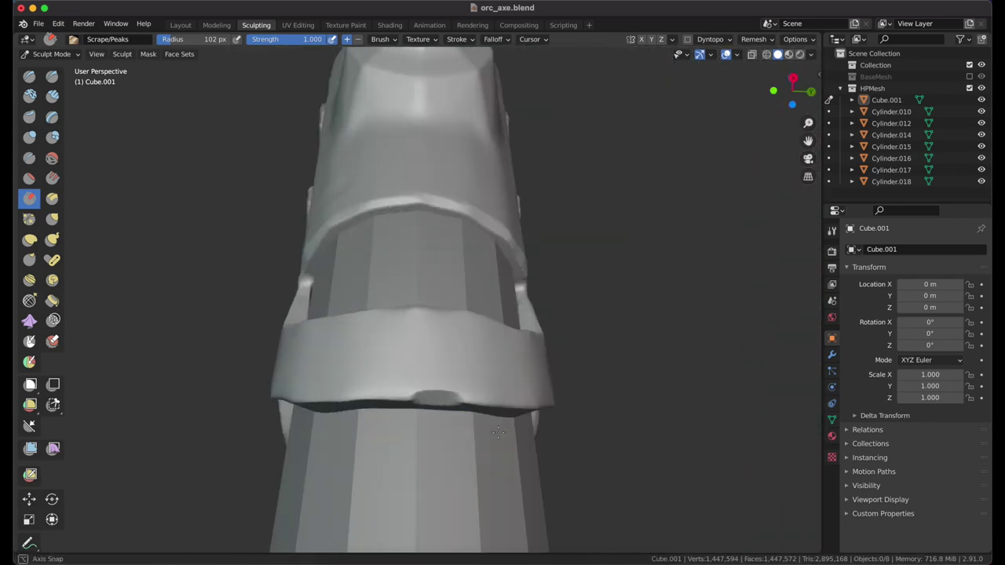
middle_click_drag(542, 338, 375, 441)
mouse_move(261, 320)
middle_mouse_down()
mouse_move(341, 362)
mouse_move(274, 382)
mouse_move(359, 303)
mouse_move(344, 316)
mouse_move(354, 322)
mouse_move(350, 303)
middle_mouse_up()
key("ctrl+s")
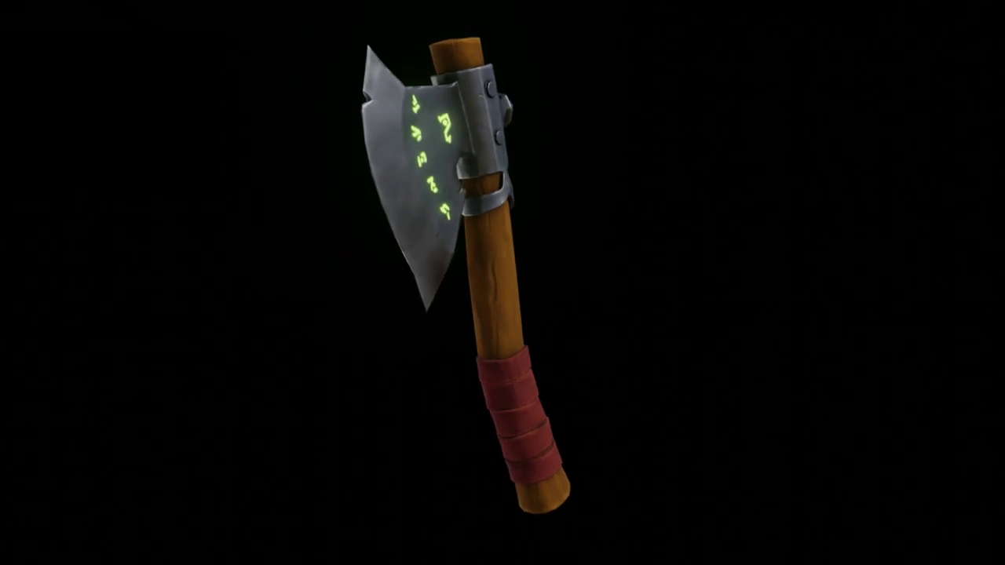